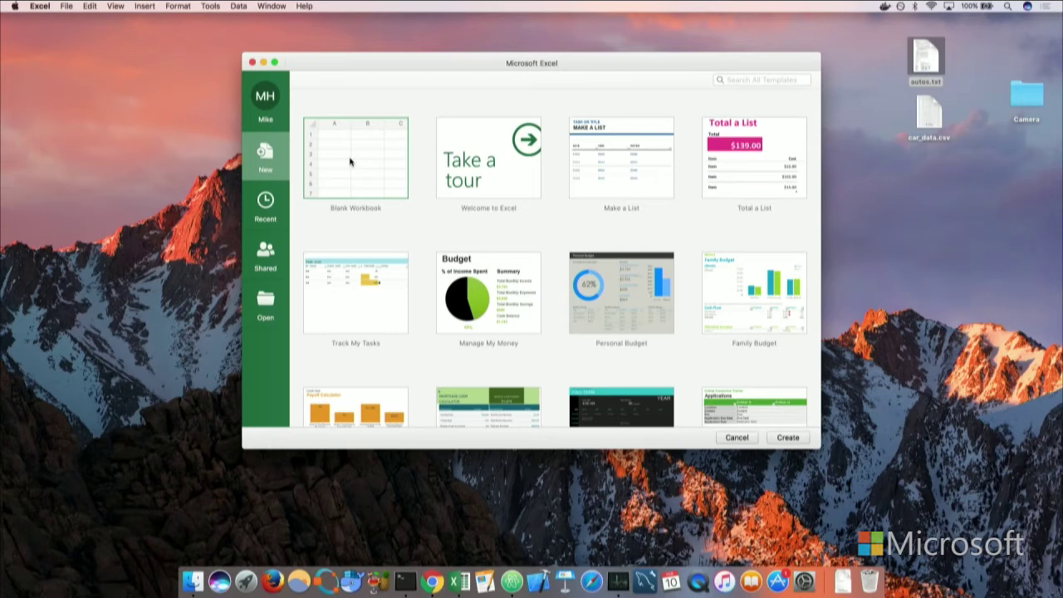
Step: Create a blank workbook in full screen with the data import commands displayed
double_click(363, 169)
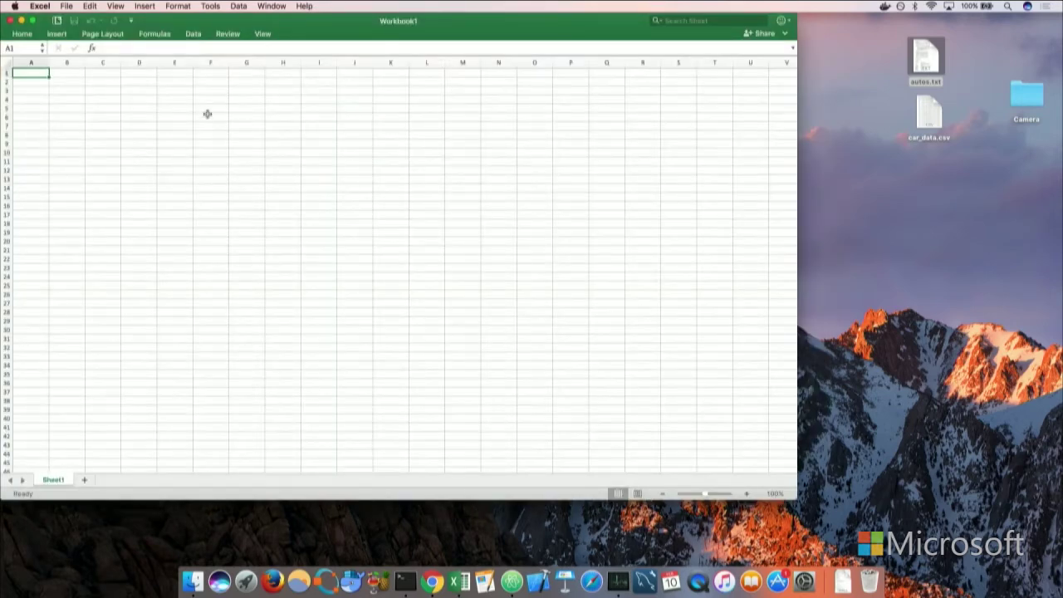
left_click(31, 21)
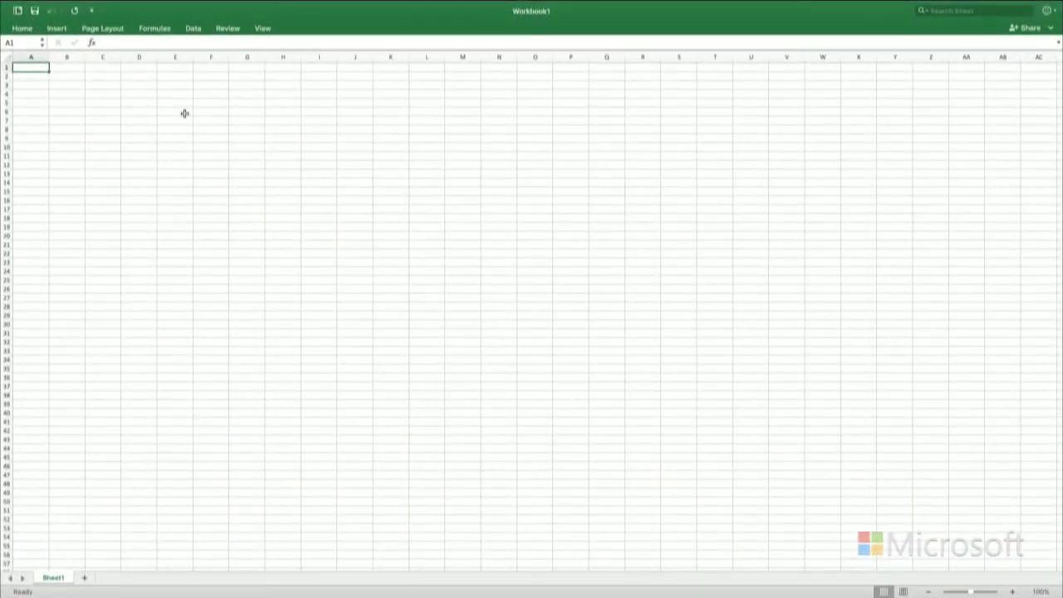
left_click(194, 29)
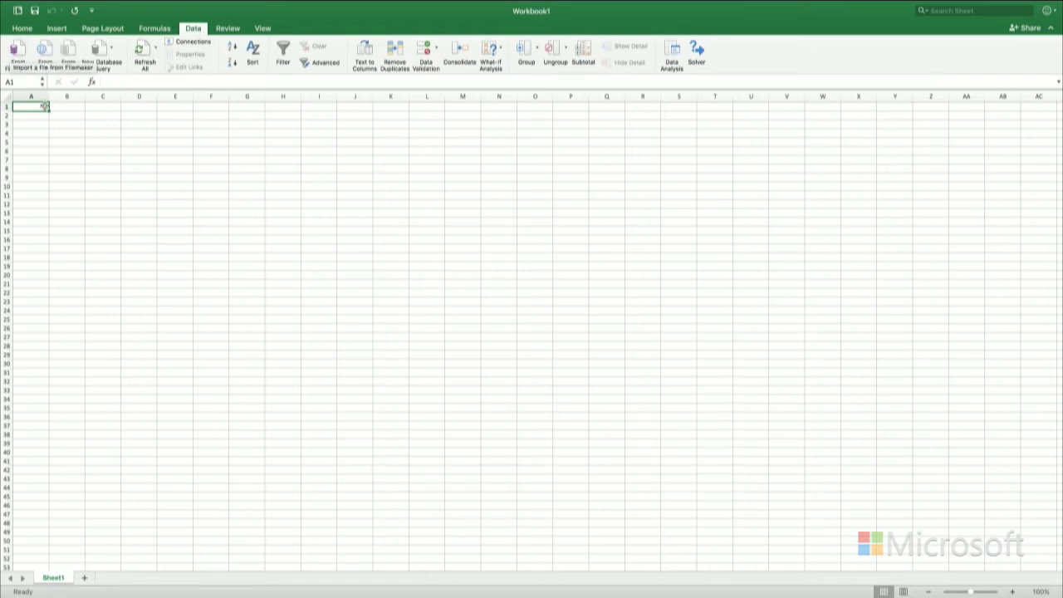
type("asdf")
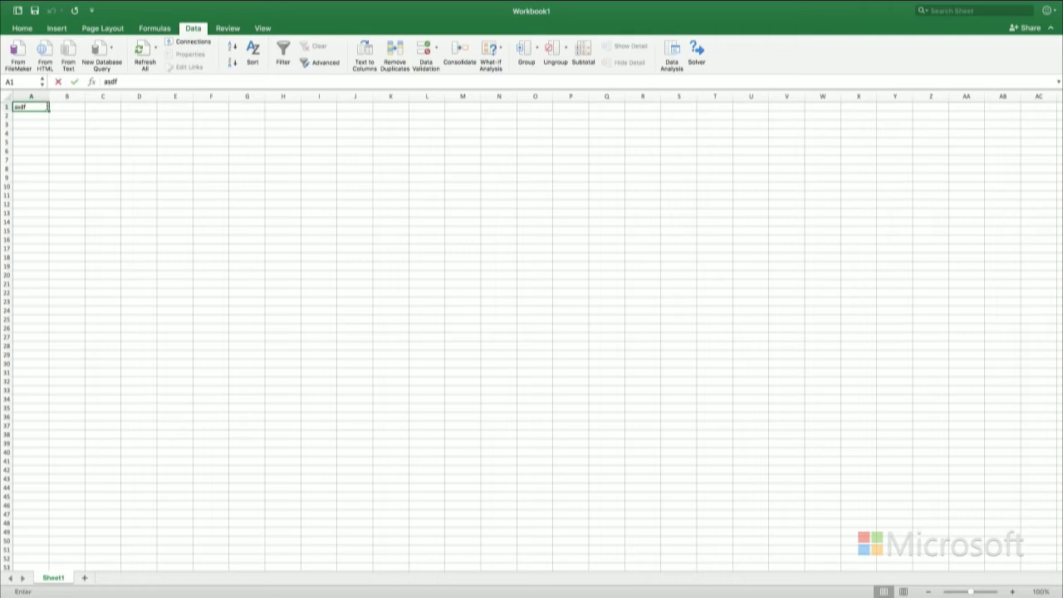
key("BackSpace")
key("BackSpace")
key("BackSpace")
key("BackSpace")
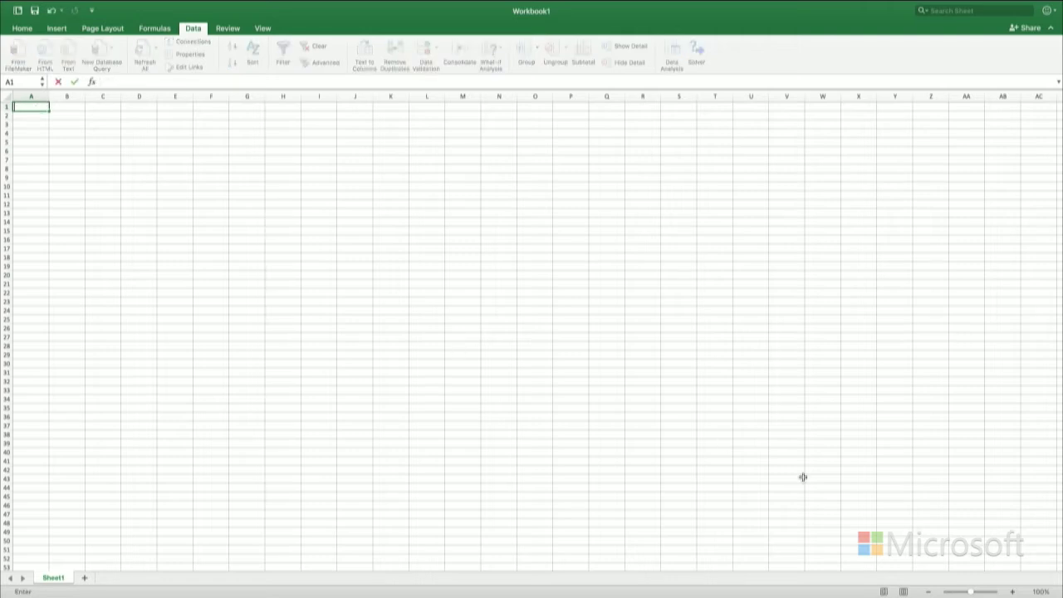
Step: Enter the sample headers ID and Name in A1:B1, with 1 and Platypus beneath them
left_click(30, 105)
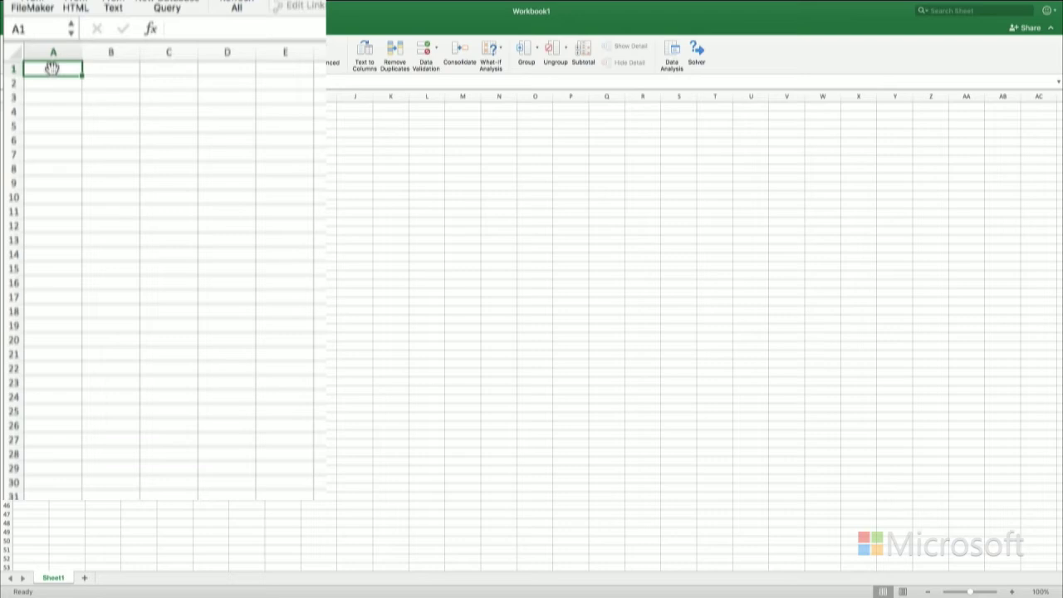
type("ID")
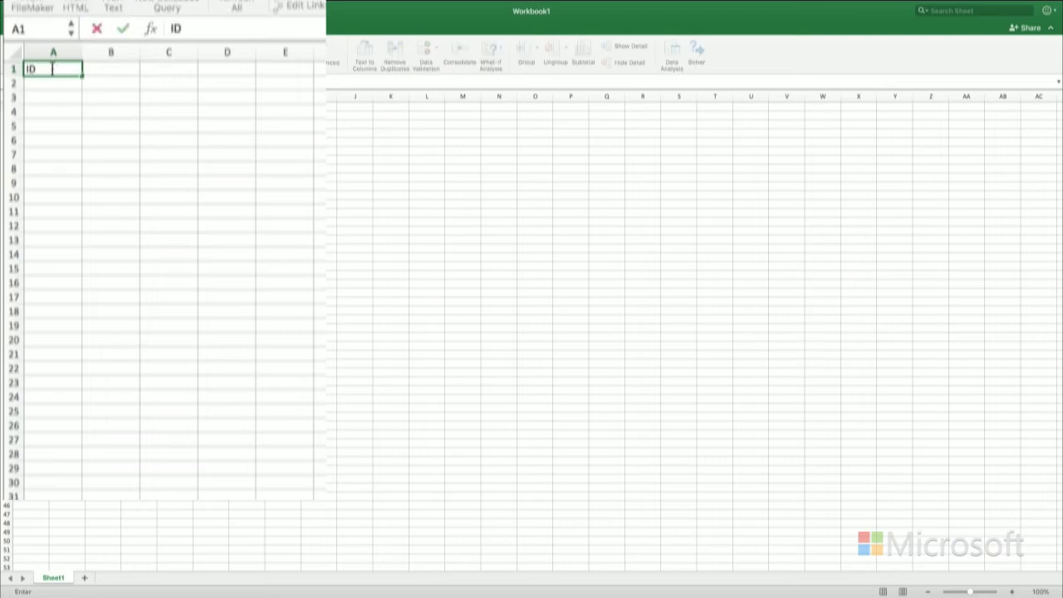
key("Return")
type("1")
left_click(52, 69)
key("Tab")
type("Name")
key("Return")
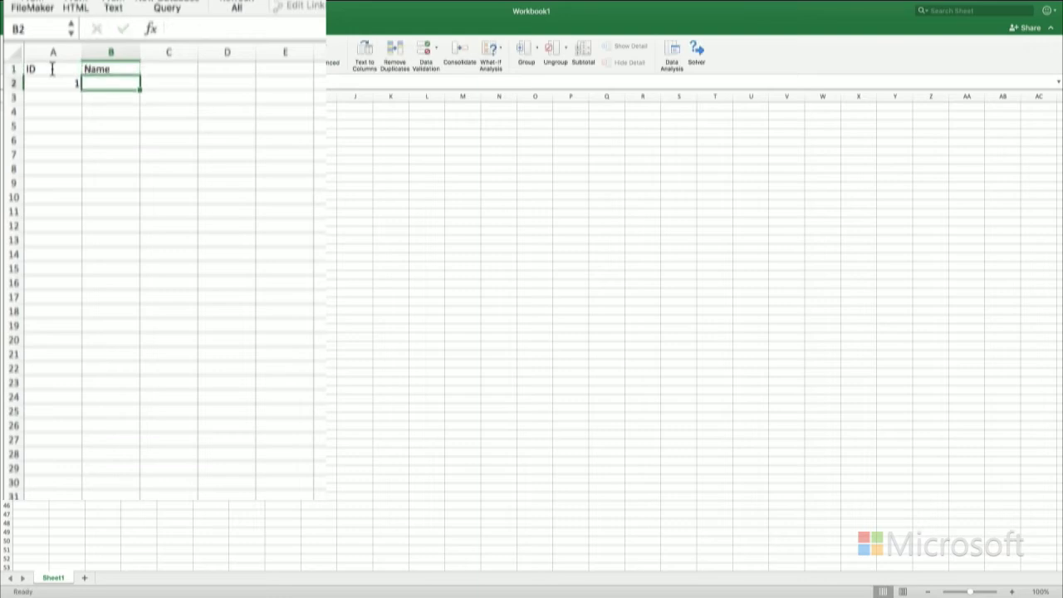
type("Platypus")
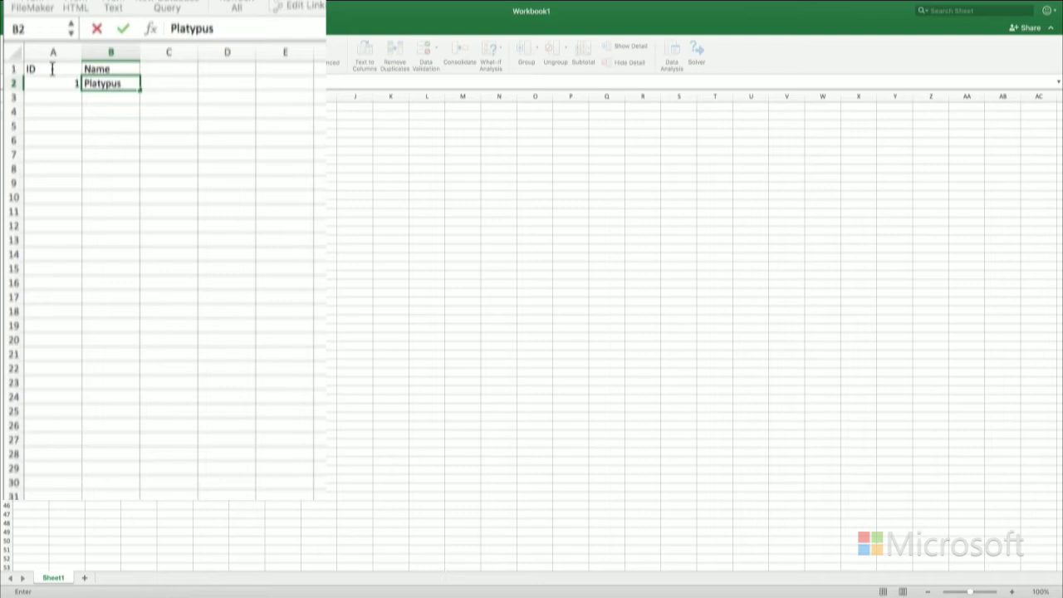
Step: Clear all the sample entries from A1:B2 and return to cell A1
key("BackSpace")
key("BackSpace")
key("BackSpace")
key("BackSpace")
key("BackSpace")
key("BackSpace")
key("BackSpace")
key("BackSpace")
key("Up")
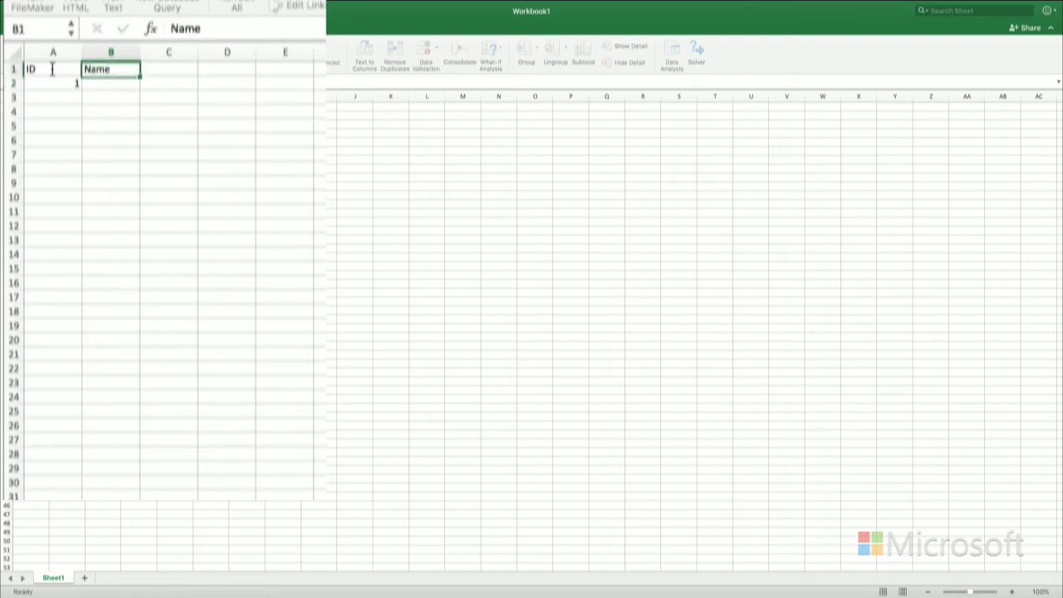
key("Delete")
key("Left")
key("Delete")
key("Down")
key("Delete")
key("Up")
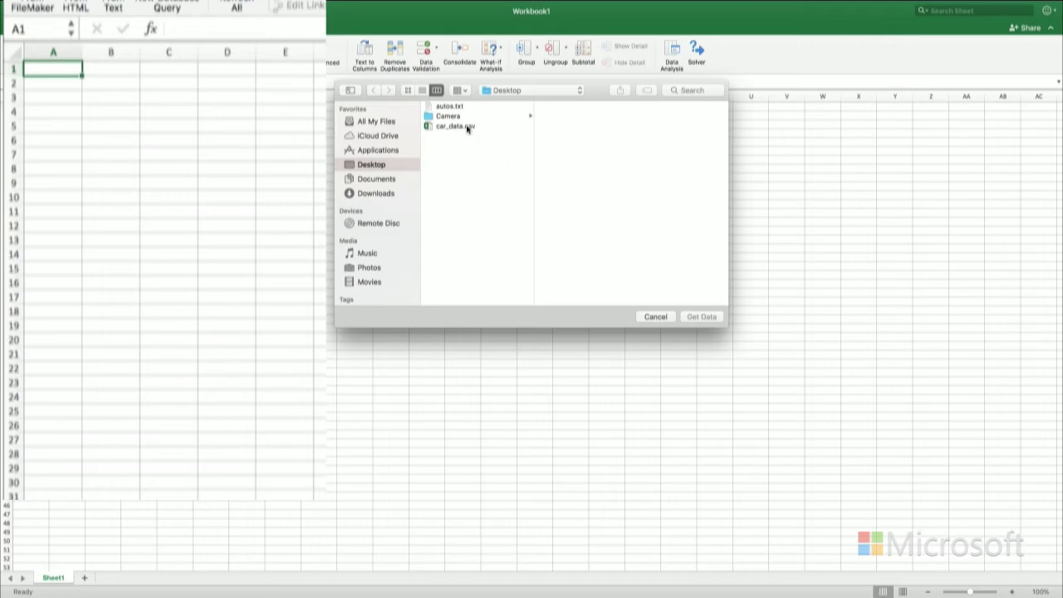
Step: Import car_data.csv from the Desktop as delimited text, adding Comma to the Tab delimiter
left_click(468, 128)
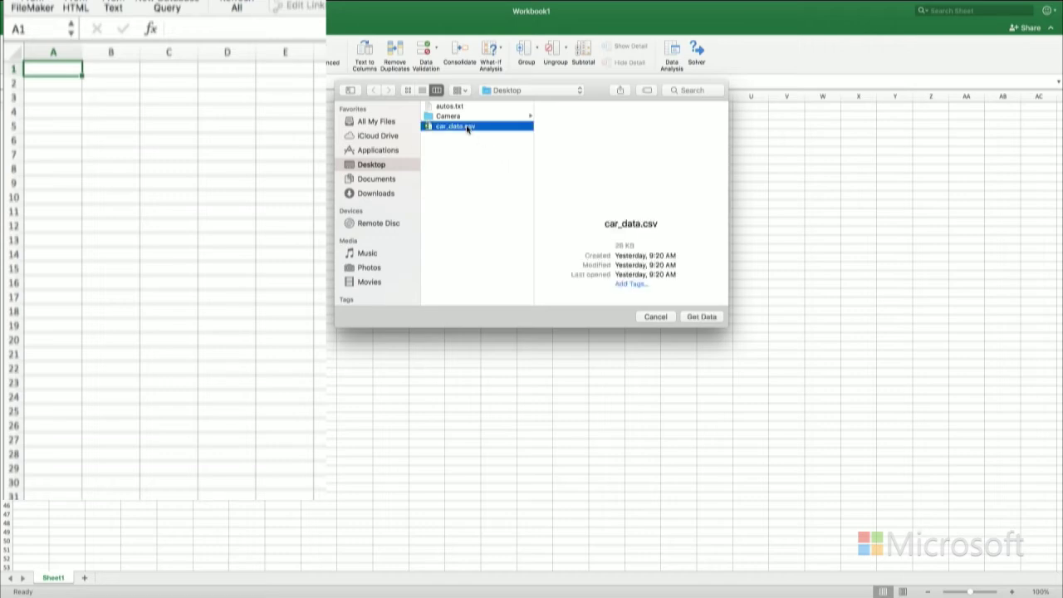
left_click(704, 316)
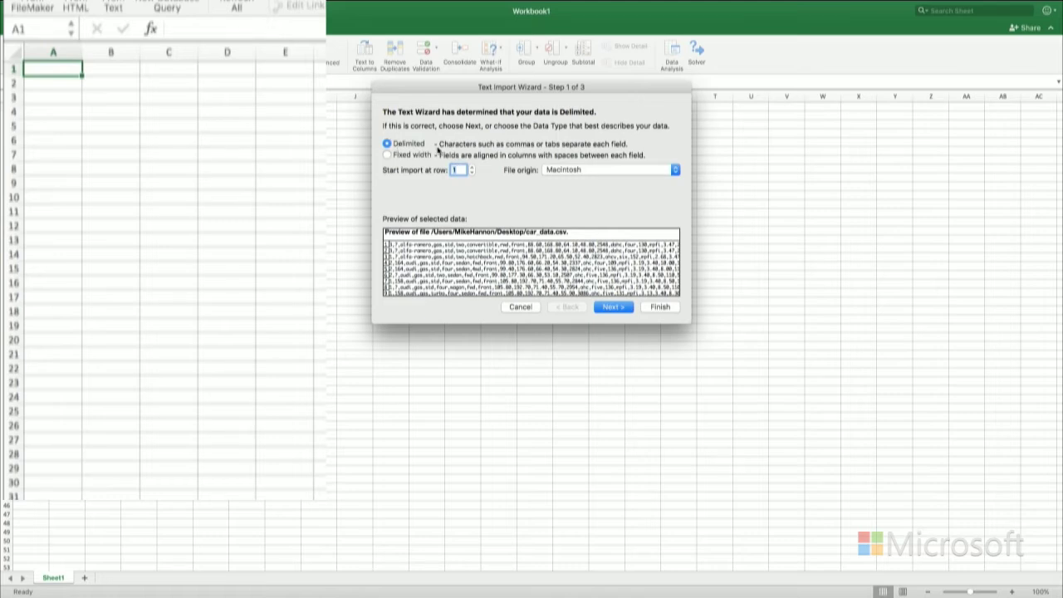
left_click(614, 307)
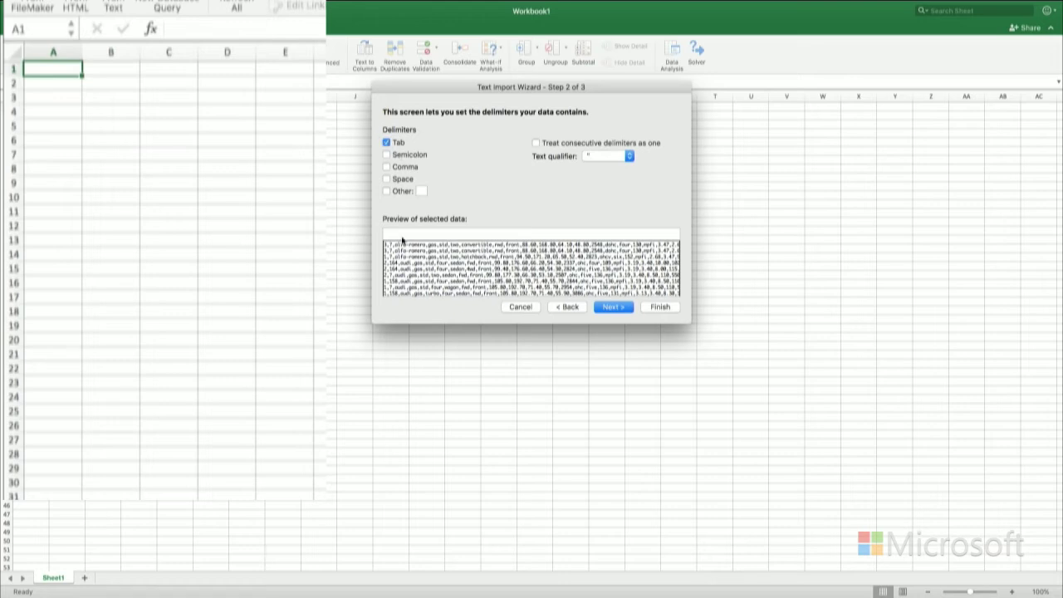
left_click(386, 168)
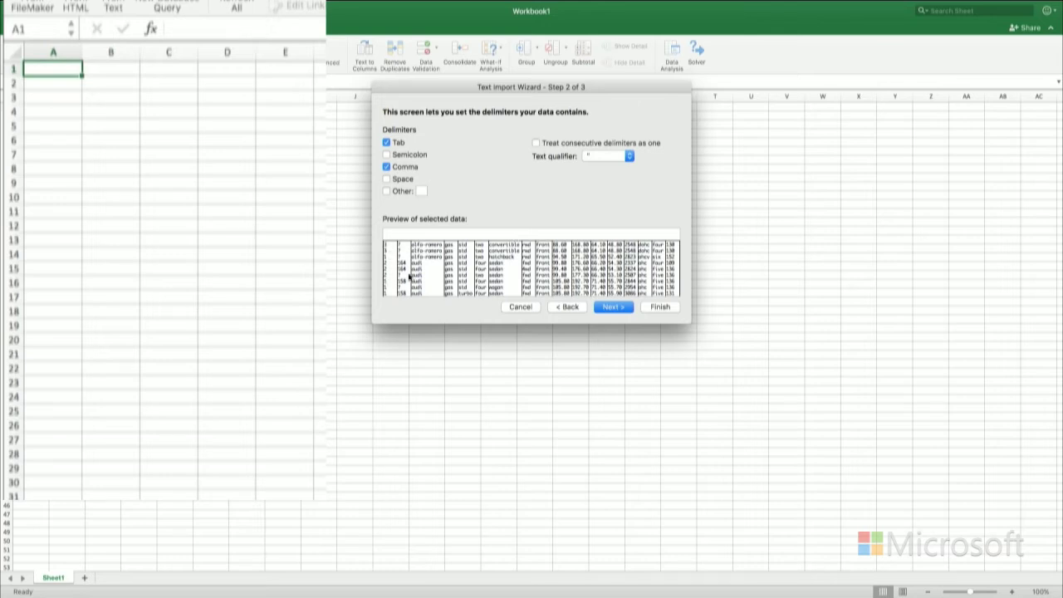
left_click(658, 307)
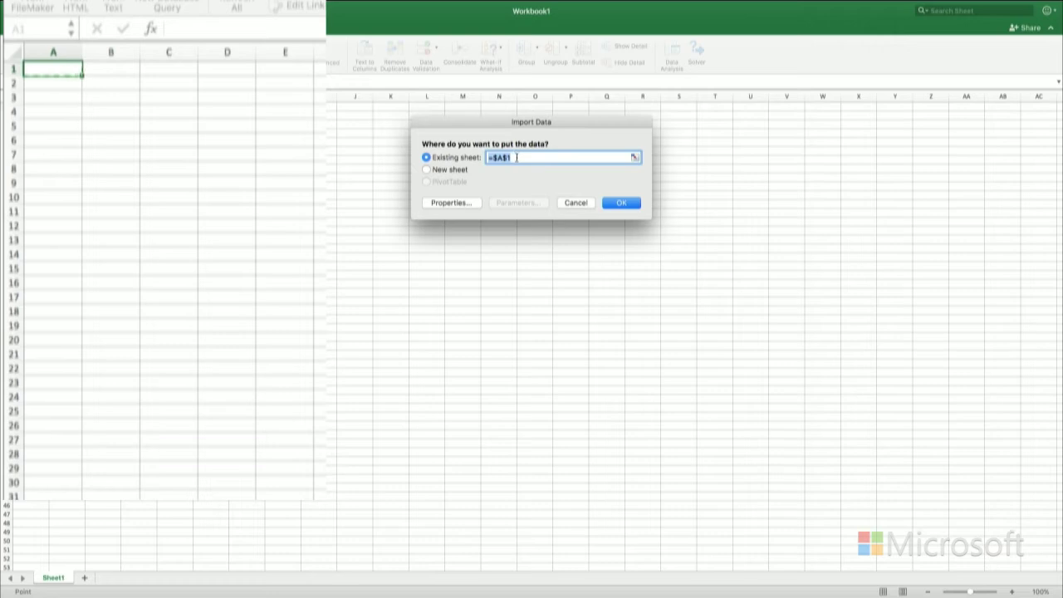
Step: Place the imported data on the existing sheet starting at cell $A$2
left_click_drag(517, 157, 502, 157)
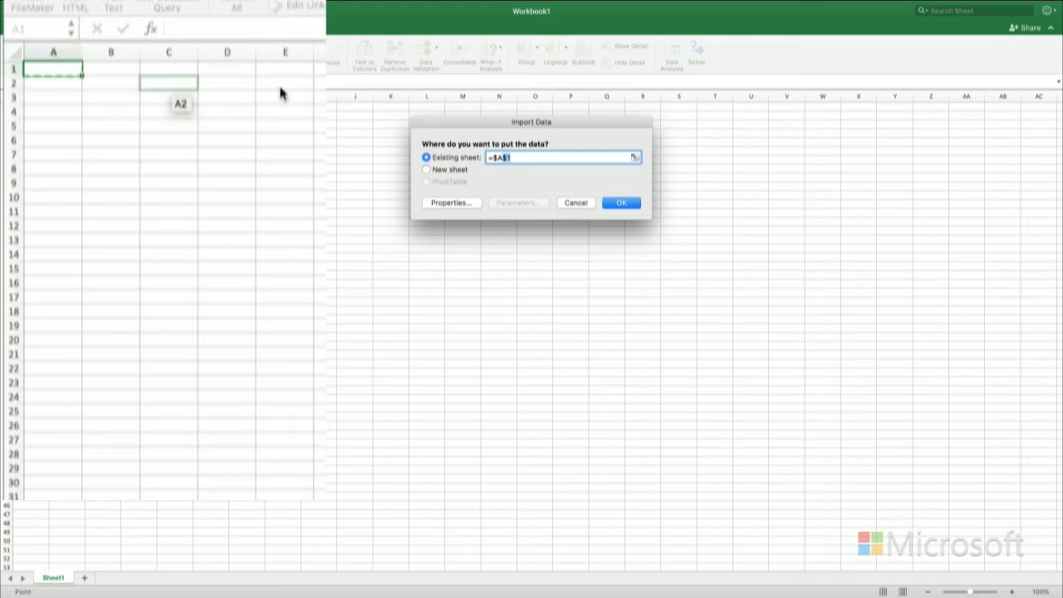
type("$2")
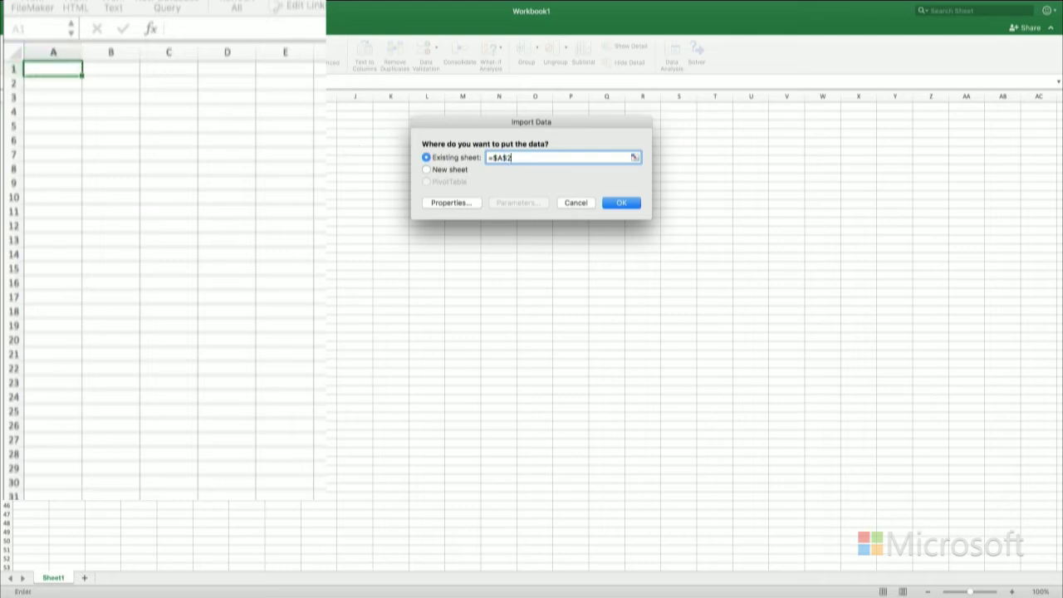
left_click(627, 203)
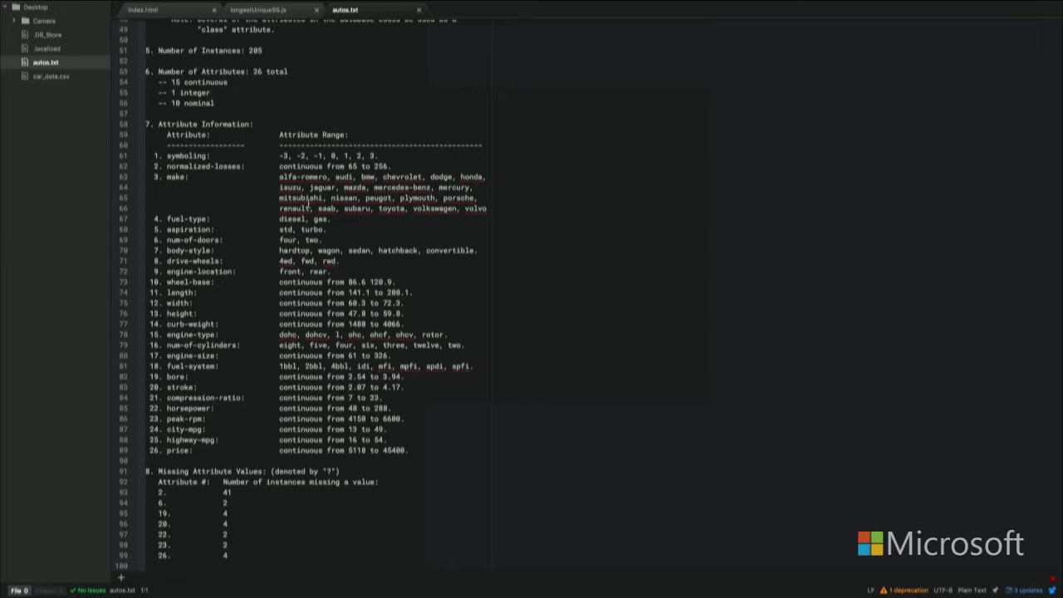
Step: Switch to Atom and review the dataset description and attribute list in autos.txt
scroll(286, 186, "up", 10)
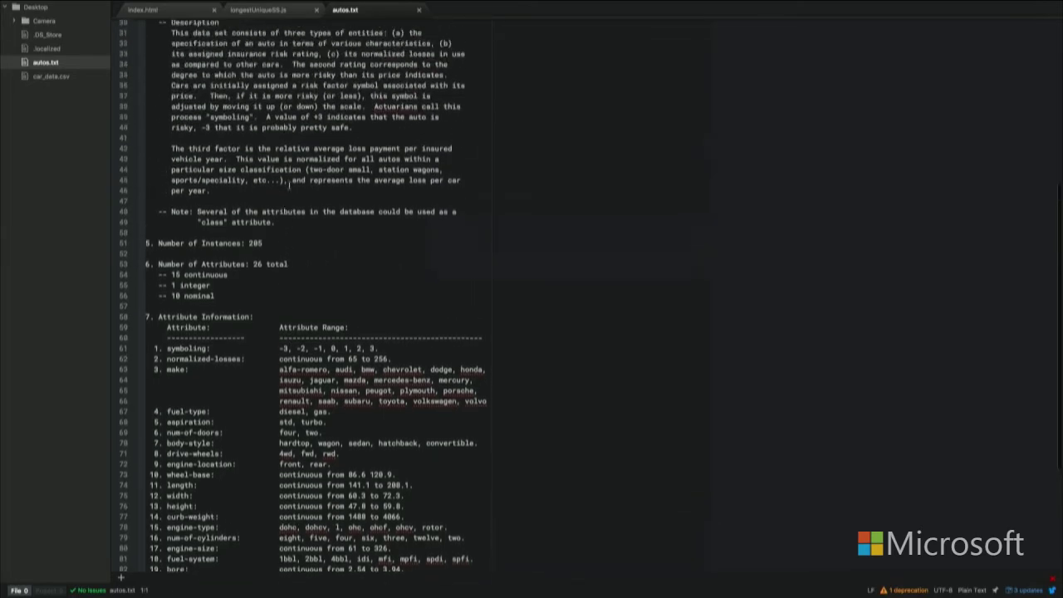
scroll(289, 184, "up", 5)
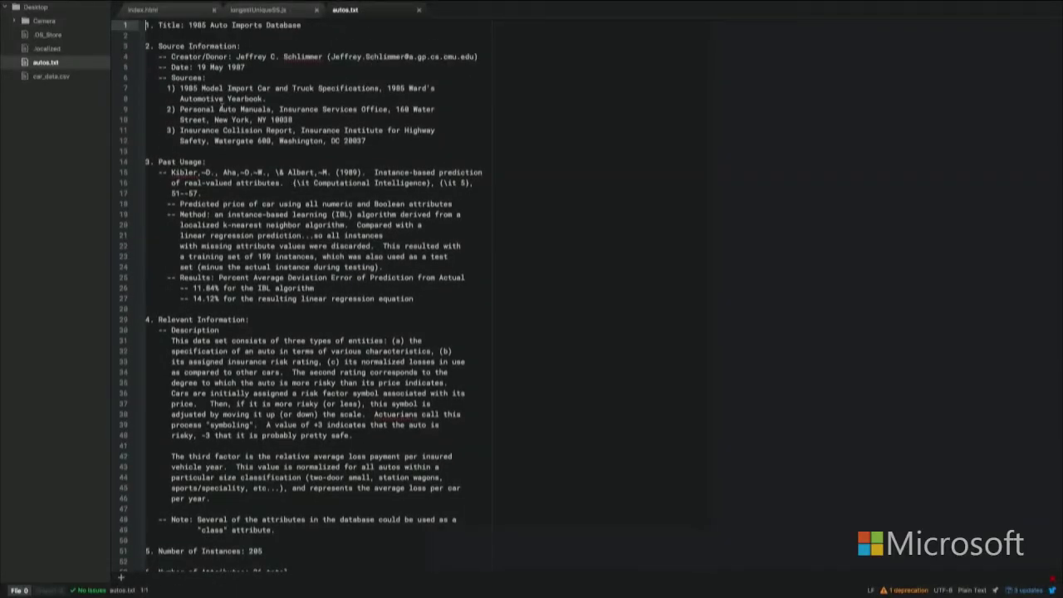
scroll(242, 224, "down", 7)
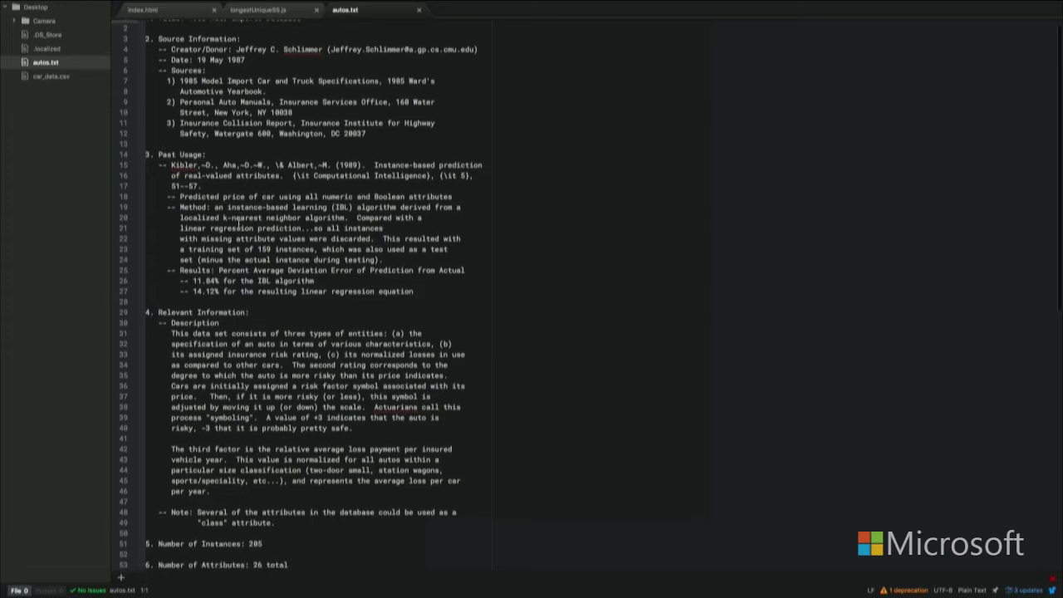
scroll(262, 390, "down", 7)
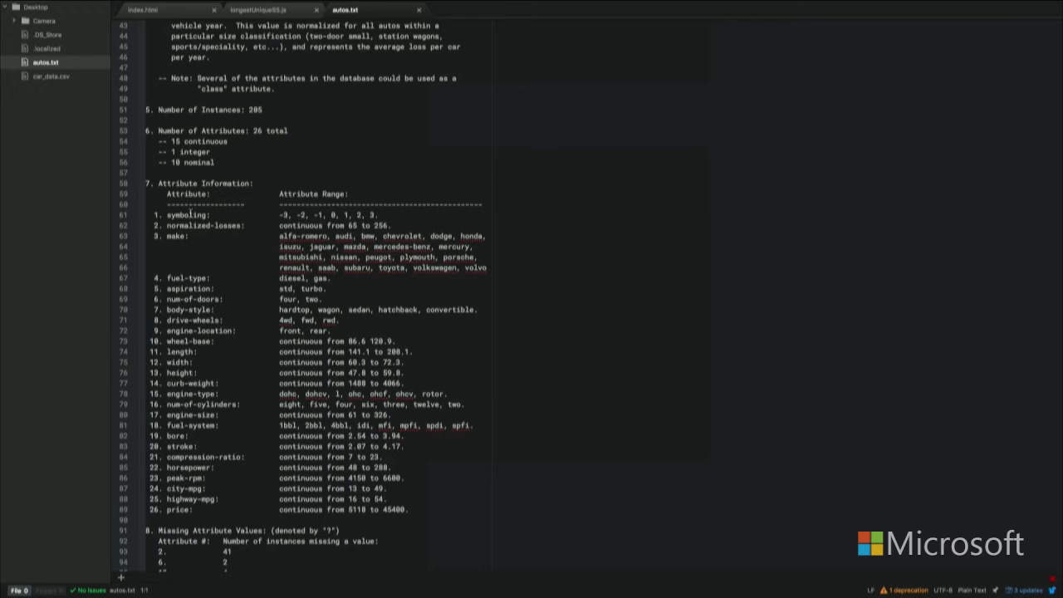
left_click_drag(147, 216, 191, 264)
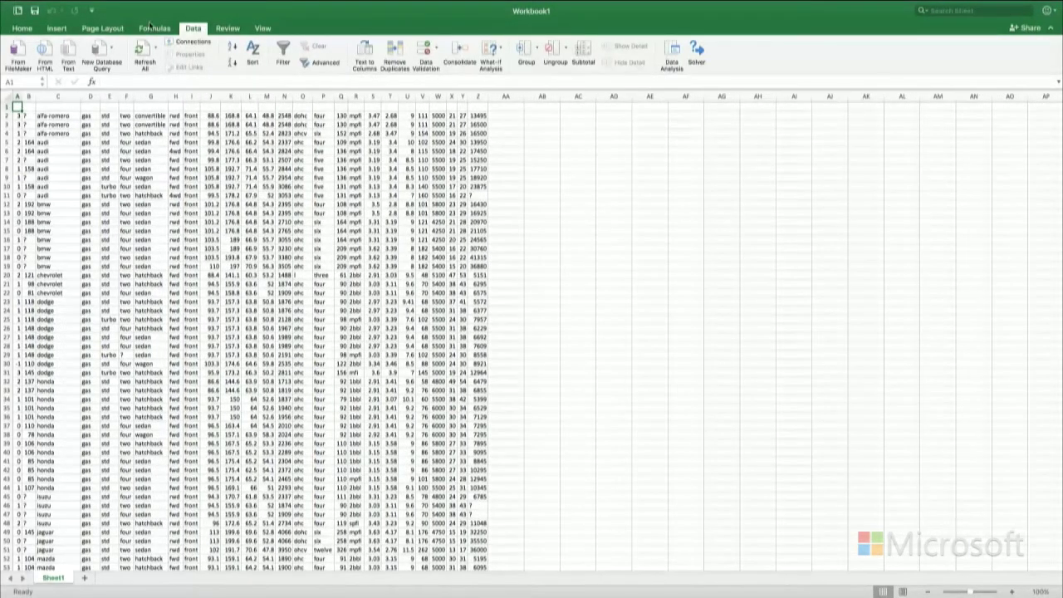
Step: Arrange the autos.txt window in Atom and the Excel workbook side by side in Split View
left_click(34, 23)
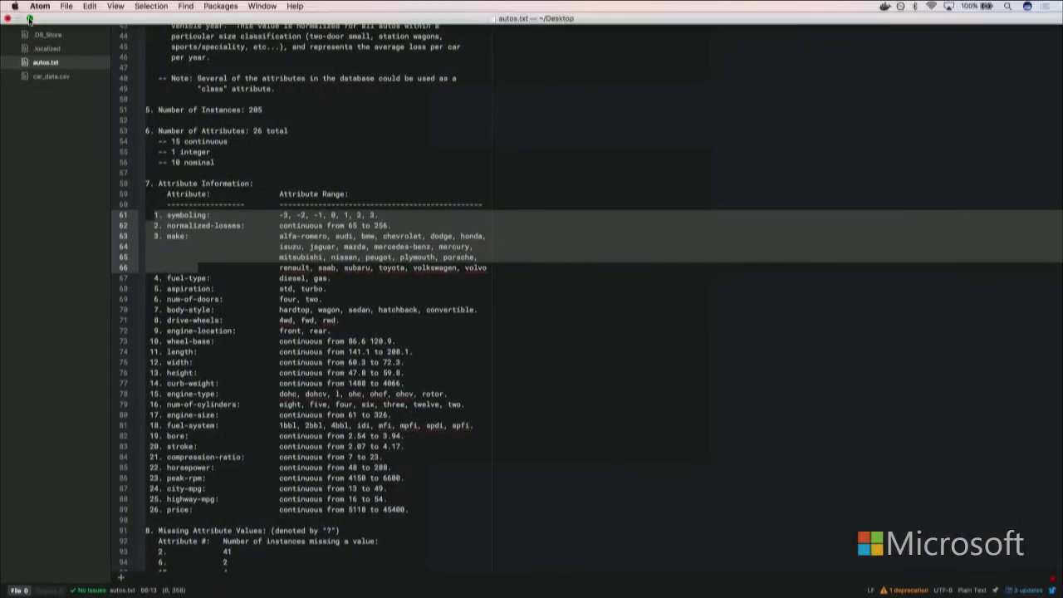
left_click(30, 13)
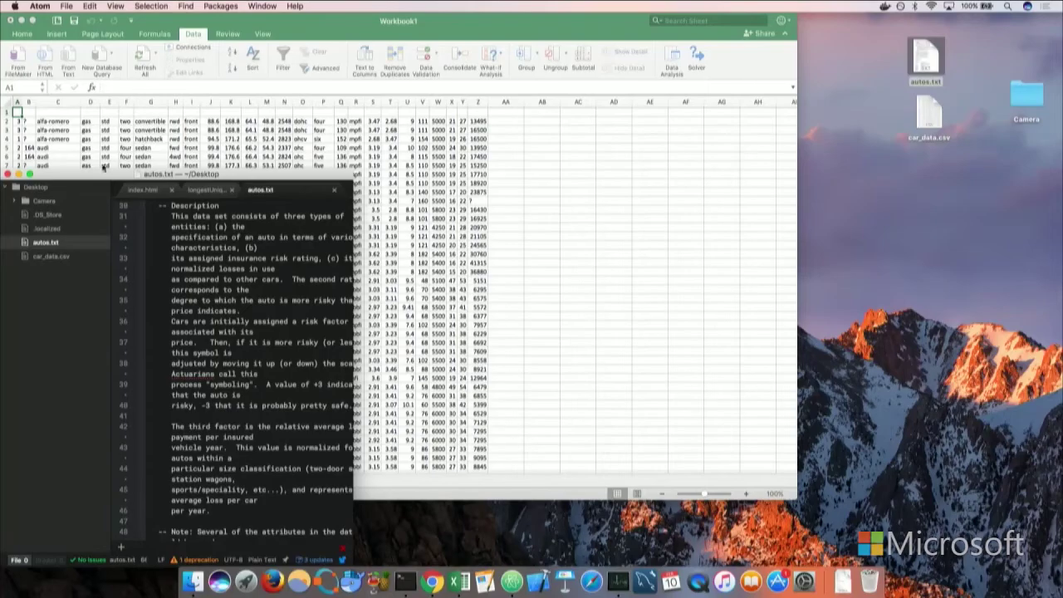
left_click_drag(30, 176, 29, 176)
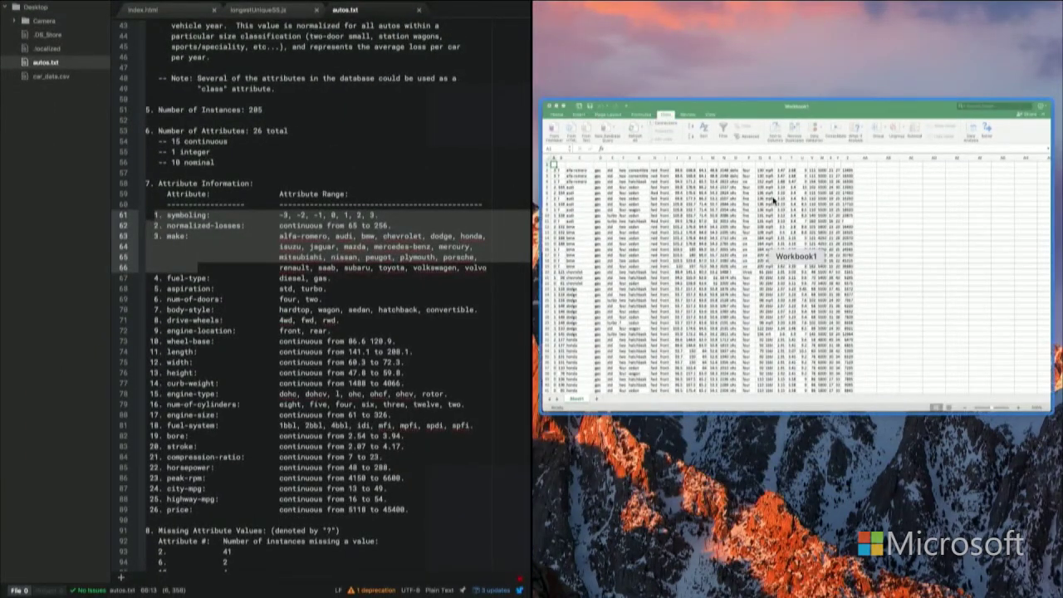
left_click(888, 230)
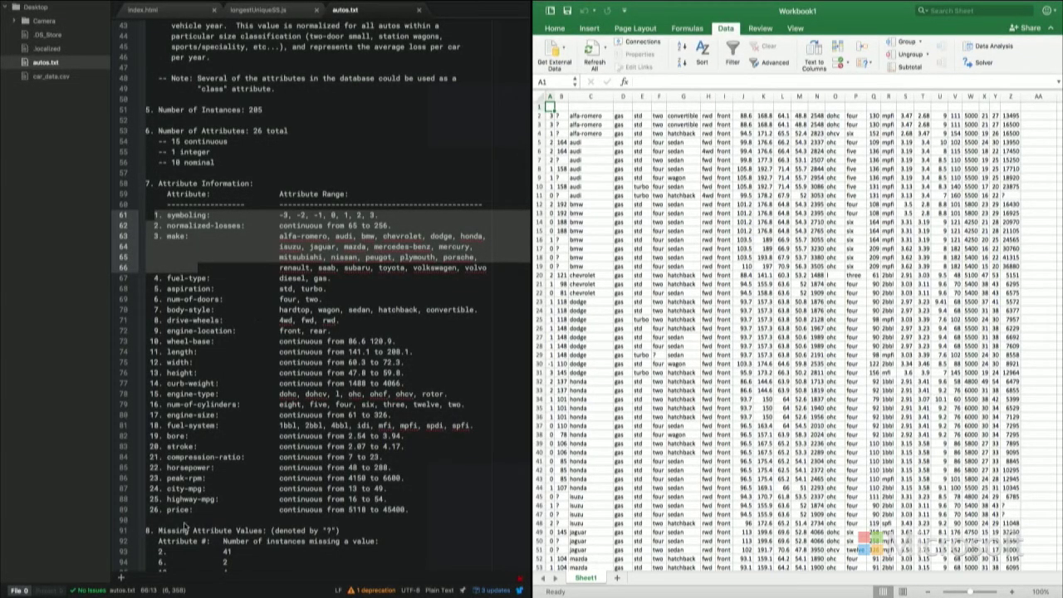
Step: Enter the column headers Symboling, Normalized_Losses, Make, Fuel_Type and Aspiration in A1:E1
type("Symboling")
key("Tab")
type("Normalized_losses")
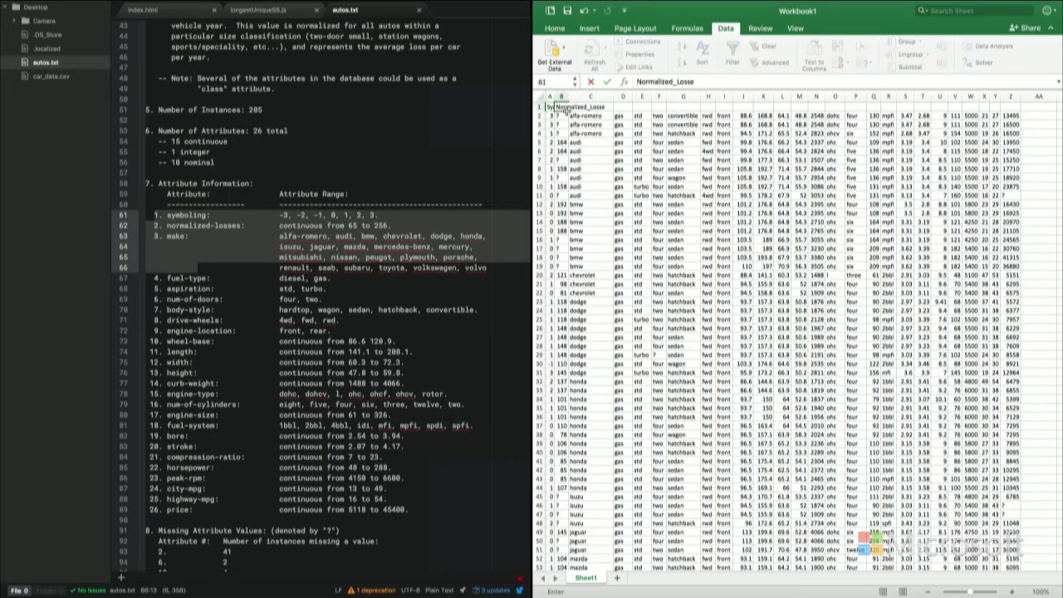
key("Tab")
type("Make")
key("Tab")
type("Fuel_")
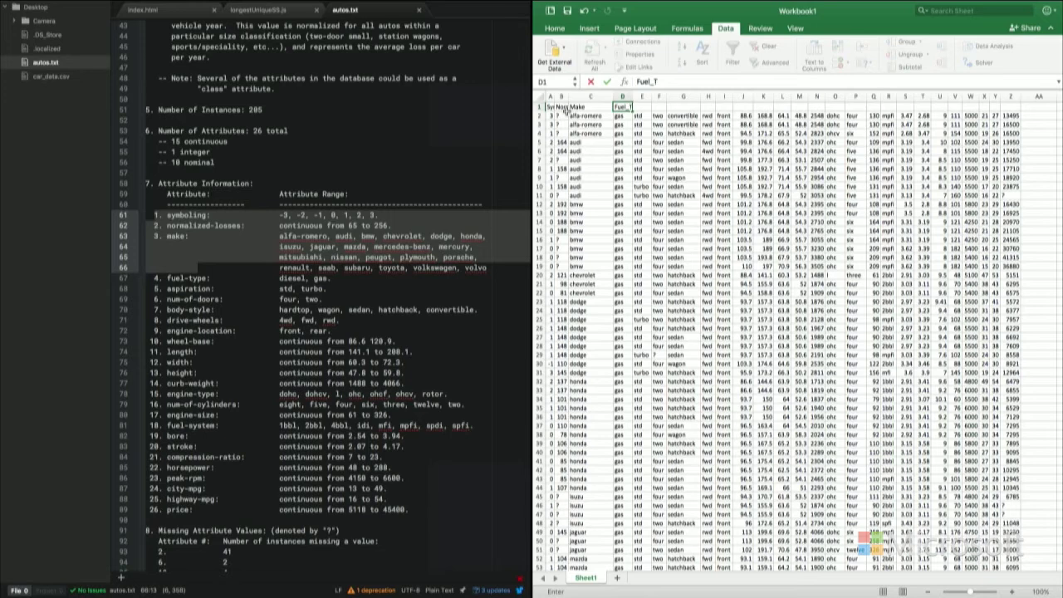
type("Type")
key("Tab")
type("Aspiration")
key("Tab")
Step: Enter the column headers Number_of_Doors, Body_Style, Drive_Wheels, Engine_Location and Wheel_Base in F1:J1
type("Number_of_Doors")
key("Tab")
type("Body_Style")
key("Tab")
type("Drive_Wheels")
key("Tab")
type("Engine_Location")
key("Tab")
type("Wheel_Base")
key("Tab")
Step: Enter the column headers Length, Width, Height and Curb_Weight in K1:N1
type("Length")
key("Tab")
type("Width")
key("Tab")
type("Height")
key("Tab")
type("Curb_")
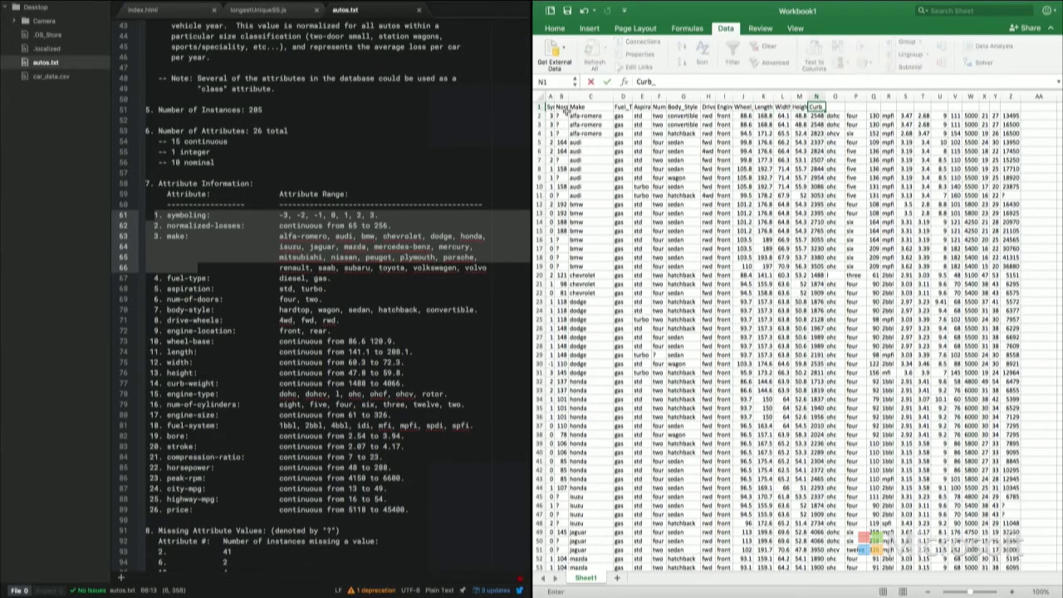
type("Weight")
key("Tab")
Step: Enter the column headers Engine_Type, Number_Of_Cylinders, Engine_Size, Fuel_System and Bore in O1:S1
type("Engine_Type")
key("Tab")
type("Number_Of_Cylinders")
key("Tab")
type("Engine_Size")
key("Tab")
type("Fuel_System")
key("Tab")
type("Bore")
key("Tab")
Step: Enter the column headers Stroke, Compression, Horsepower and Peak_RPM in T1:W1
type("Stroke")
key("Tab")
type("Compression")
key("Tab")
type("Horsepower")
key("Tab")
type("Peak_RPM")
key("Tab")
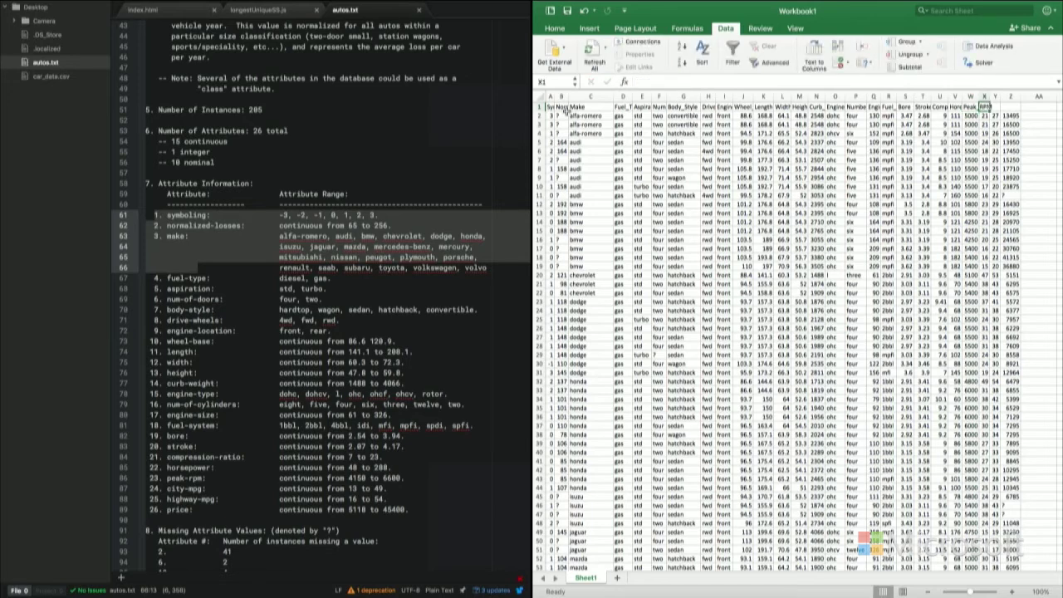
Step: Enter the column headers City_MPG, Highway_MPG and Price in X1:Z1
type("City_MPH")
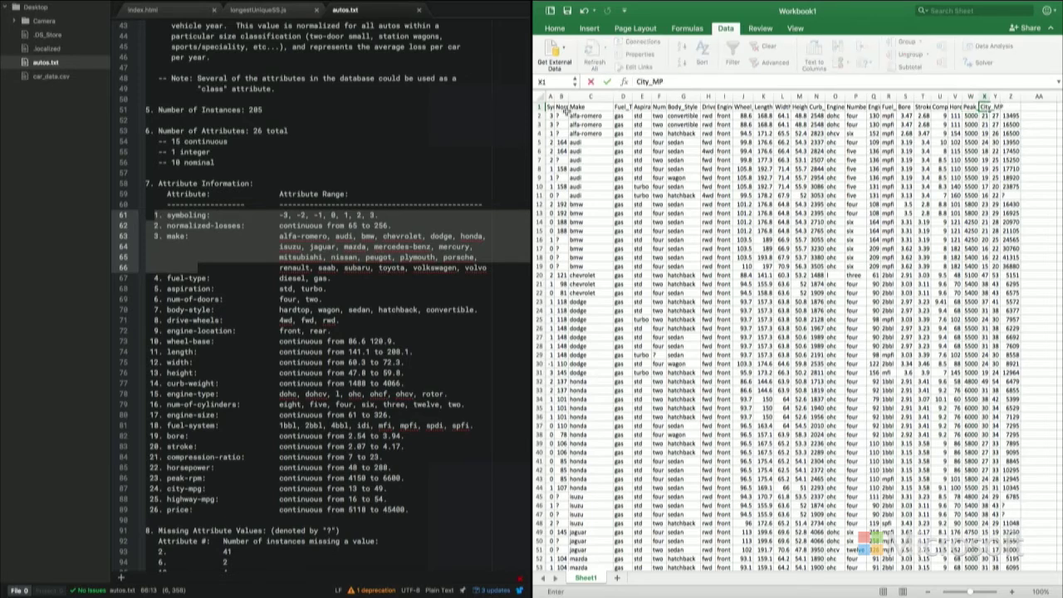
key("Tab")
type("Highway_MPG")
key("Tab")
type("Price")
key("Tab")
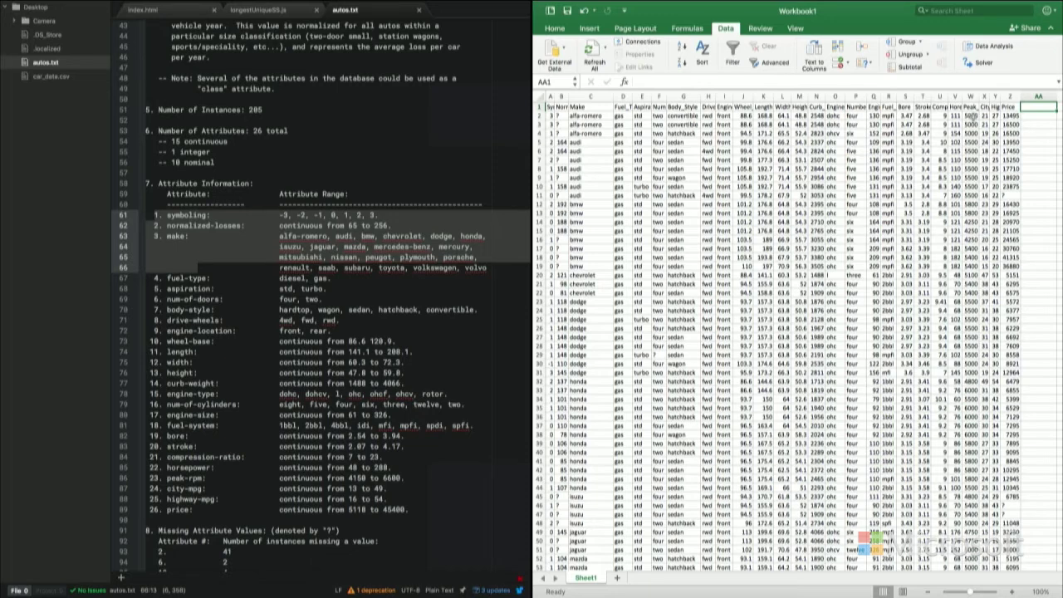
Step: Select the car data range A1:Z206 and switch the workbook window to full screen
left_click_drag(549, 106, 1012, 592)
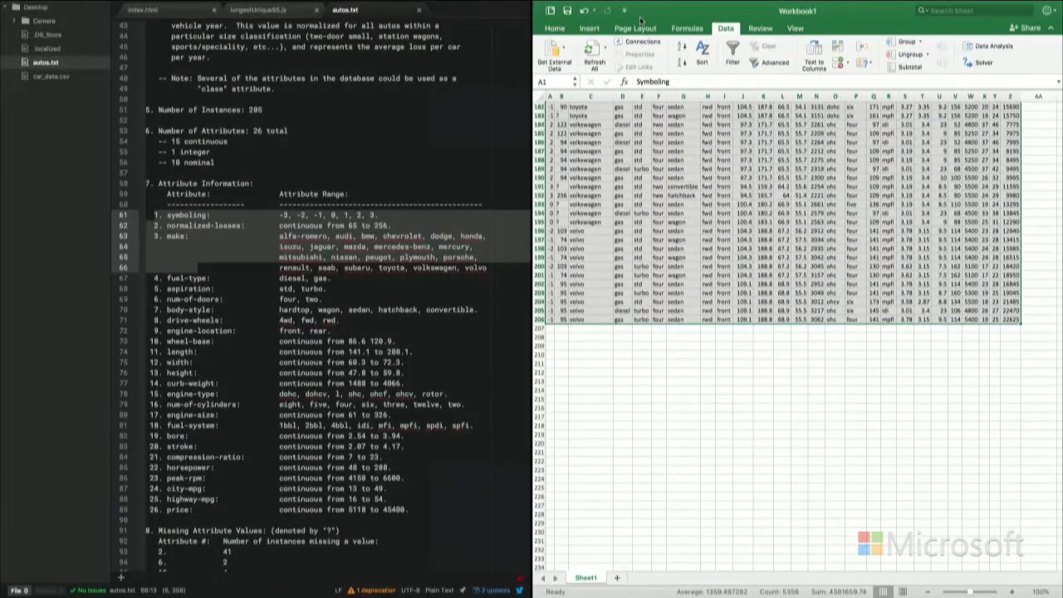
mouse_move(593, 4)
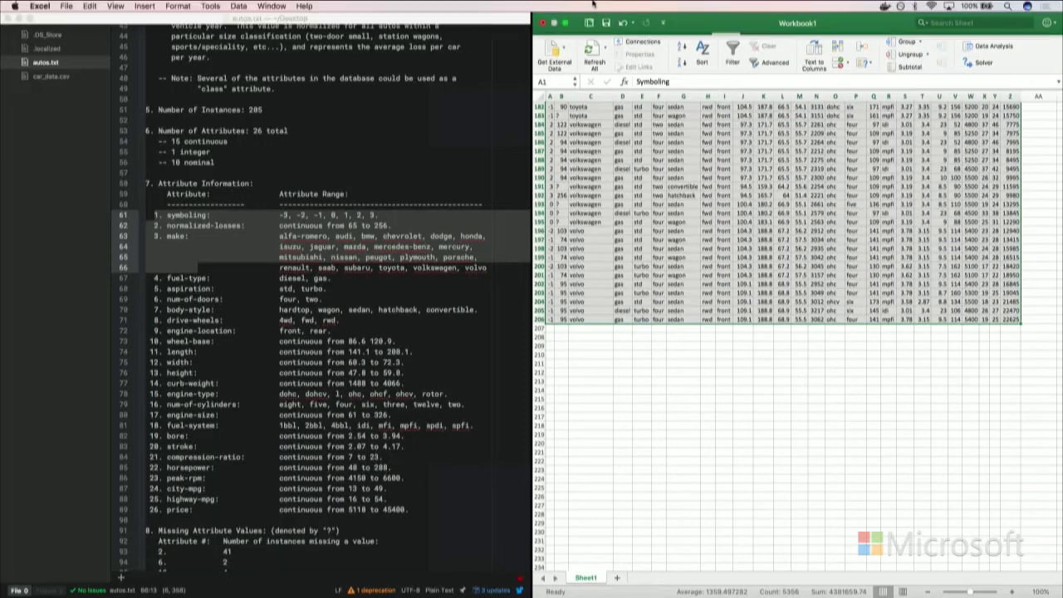
left_click(151, 6)
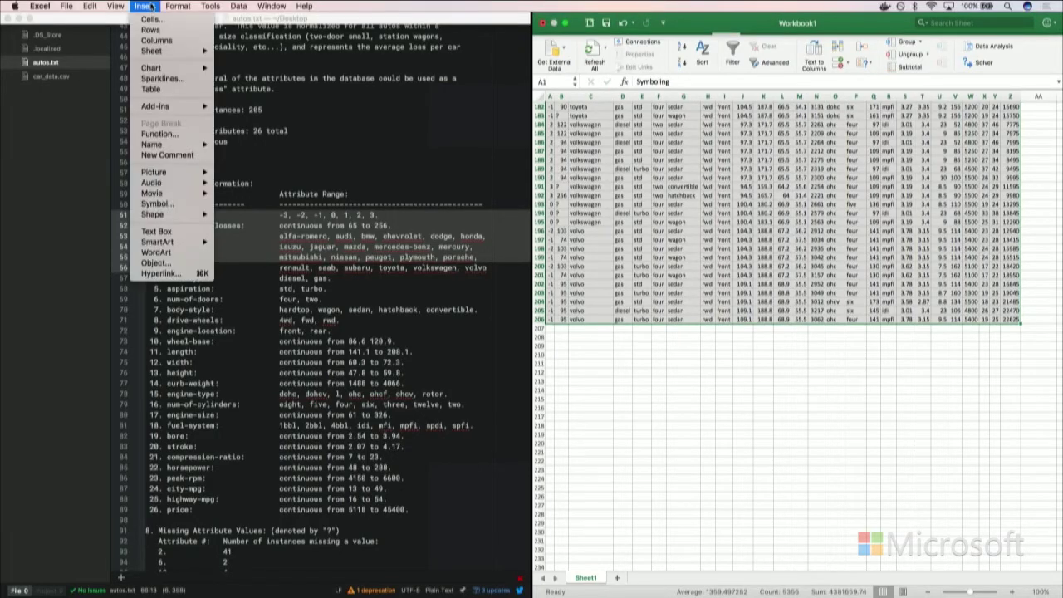
mouse_move(272, 5)
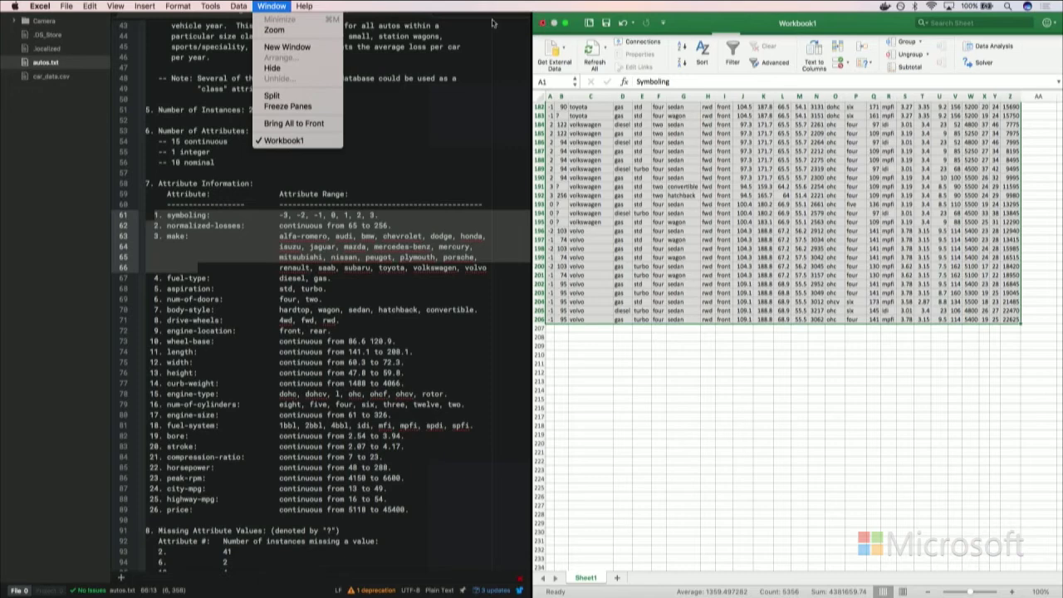
left_click(74, 163)
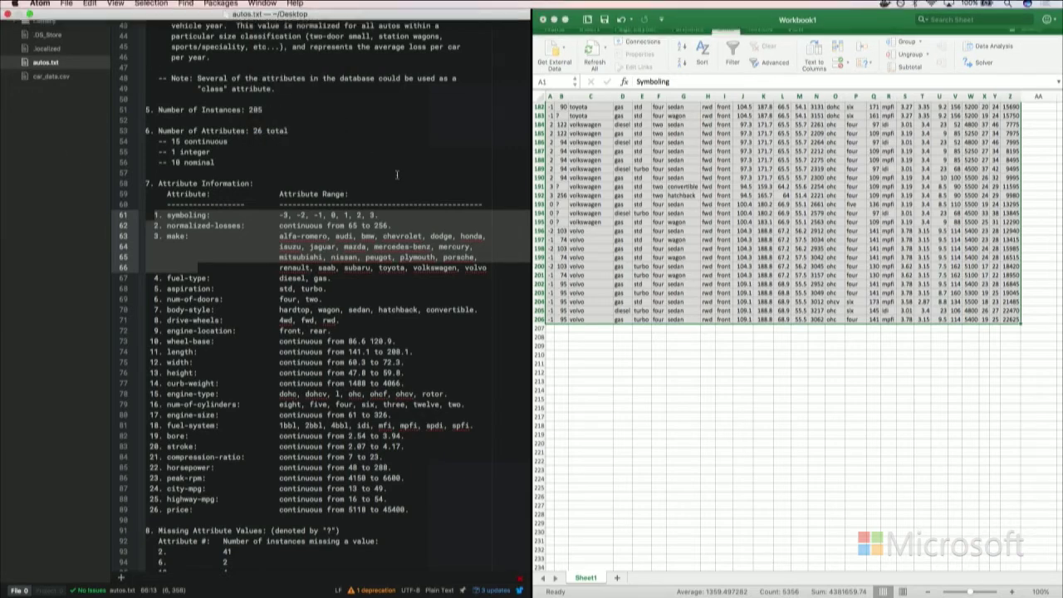
left_click(7, 18)
key("ctrl+super+f")
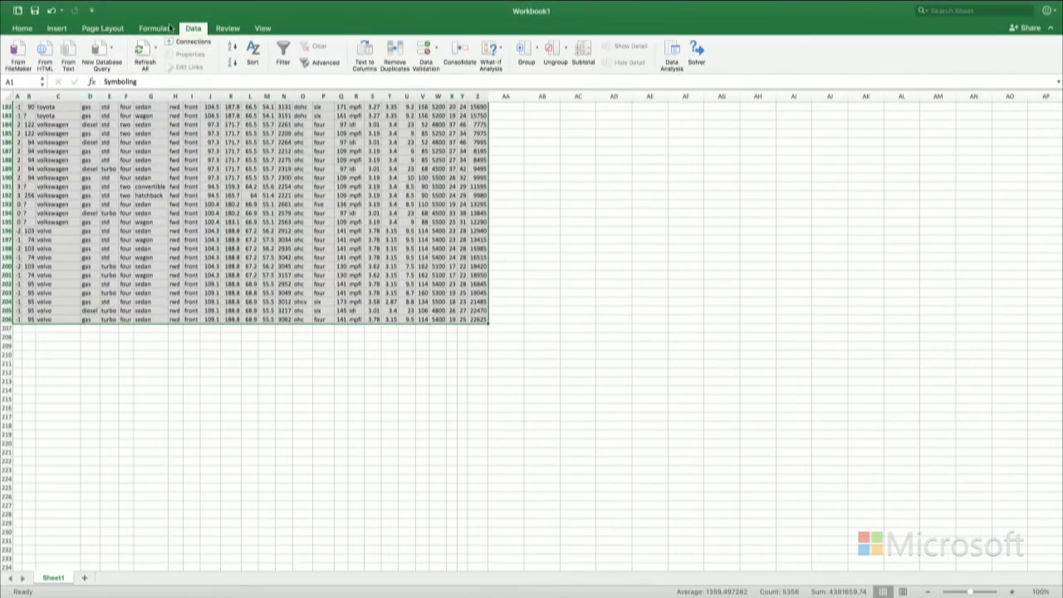
Step: Convert the range A1:Z206 into a table with headers, agreeing to remove its external data connections
left_click(57, 28)
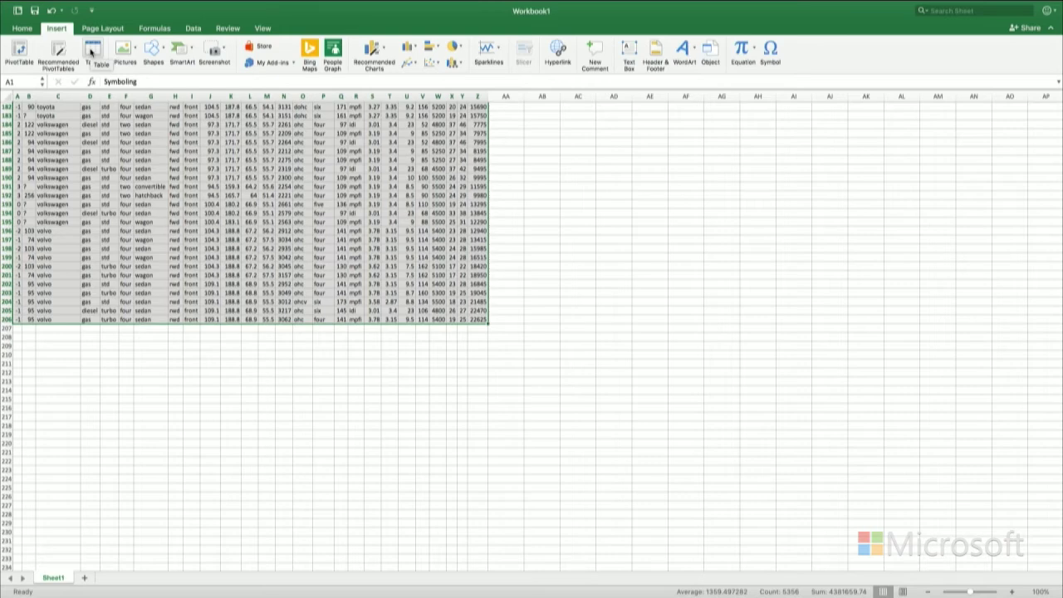
left_click(91, 51)
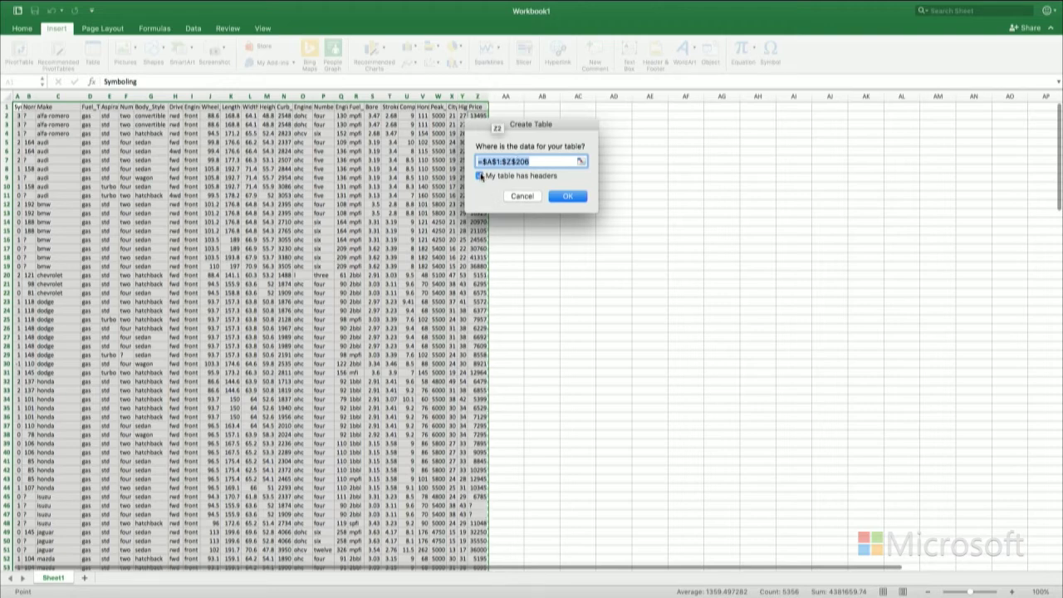
left_click(567, 196)
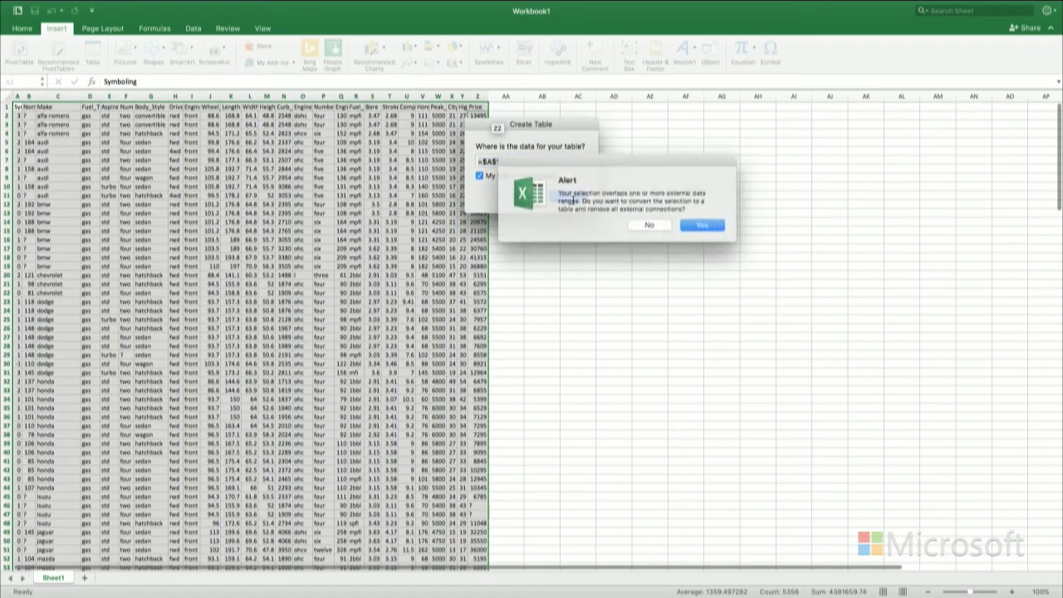
left_click(703, 224)
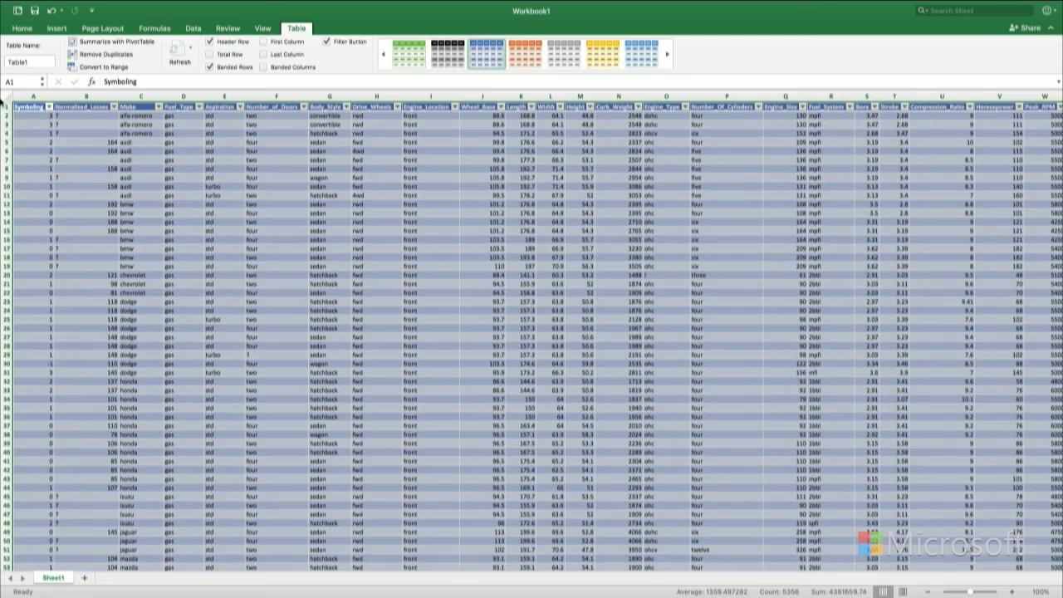
Step: Sort the table by Number_of_Doors in descending order, with "two" entered as the filter value, and look through the sorted rows
left_click(304, 107)
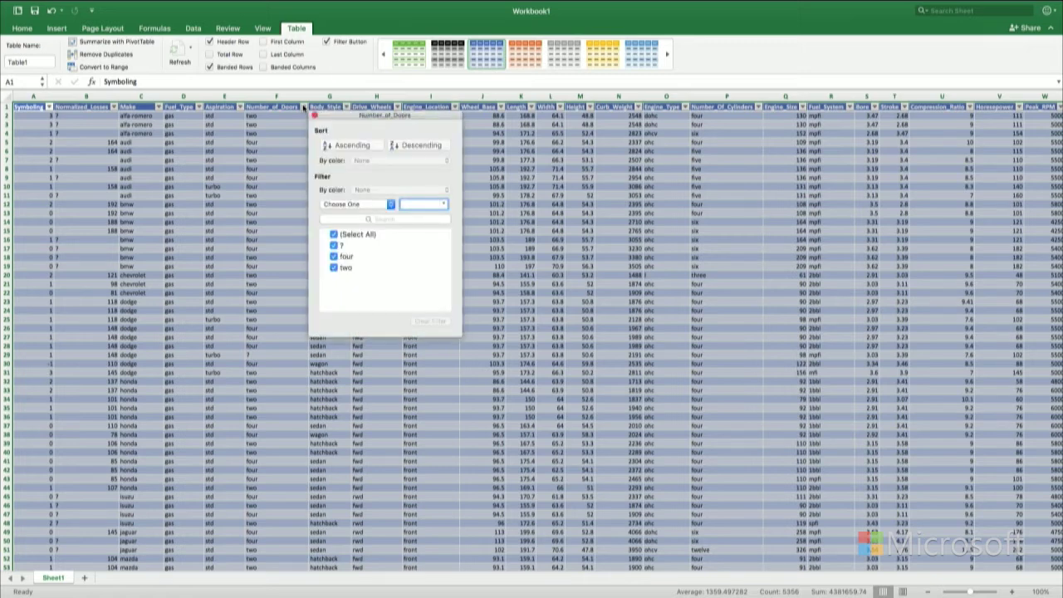
type("two")
left_click(314, 116)
left_click(304, 107)
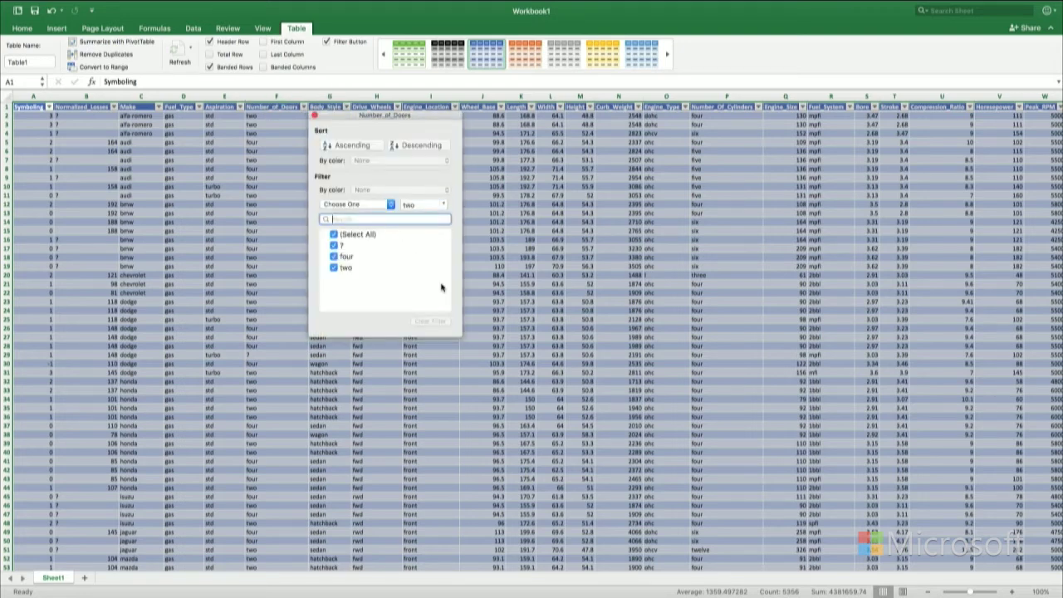
left_click(424, 146)
left_click(424, 204)
type("two")
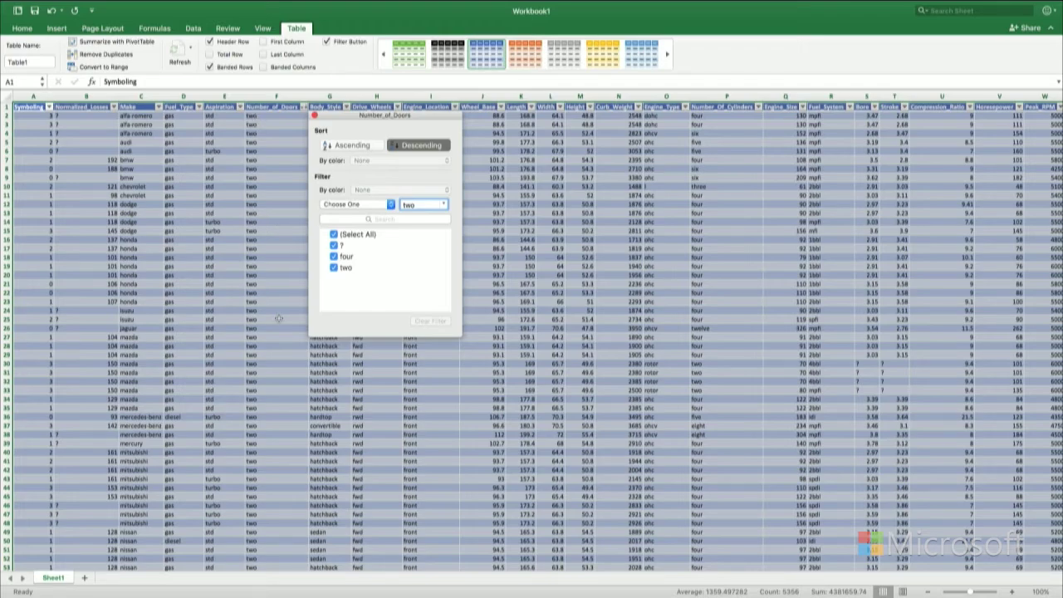
scroll(276, 382, "down", 10)
scroll(276, 383, "down", 15)
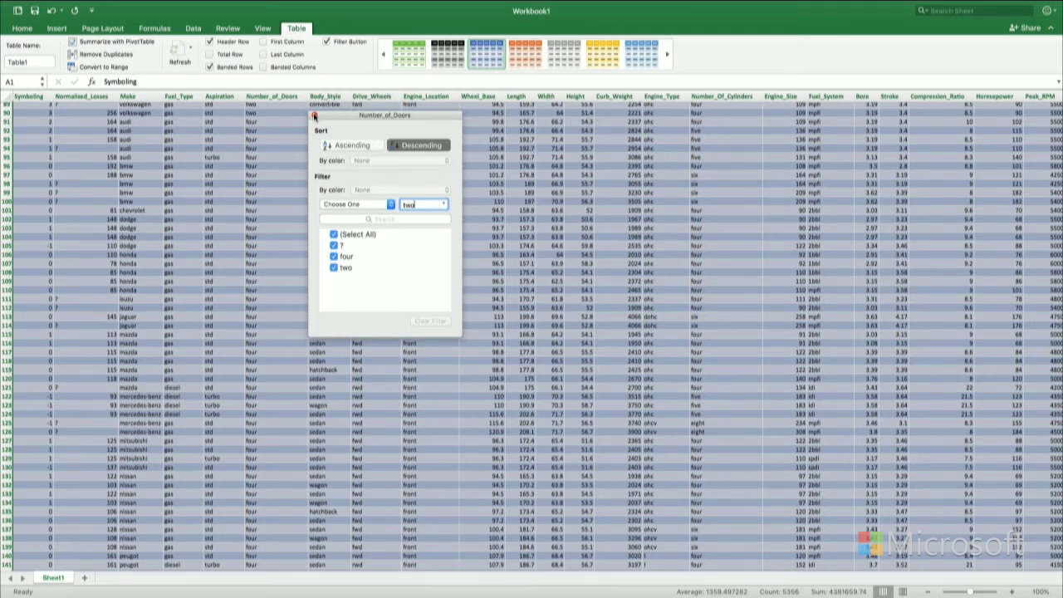
left_click(314, 116)
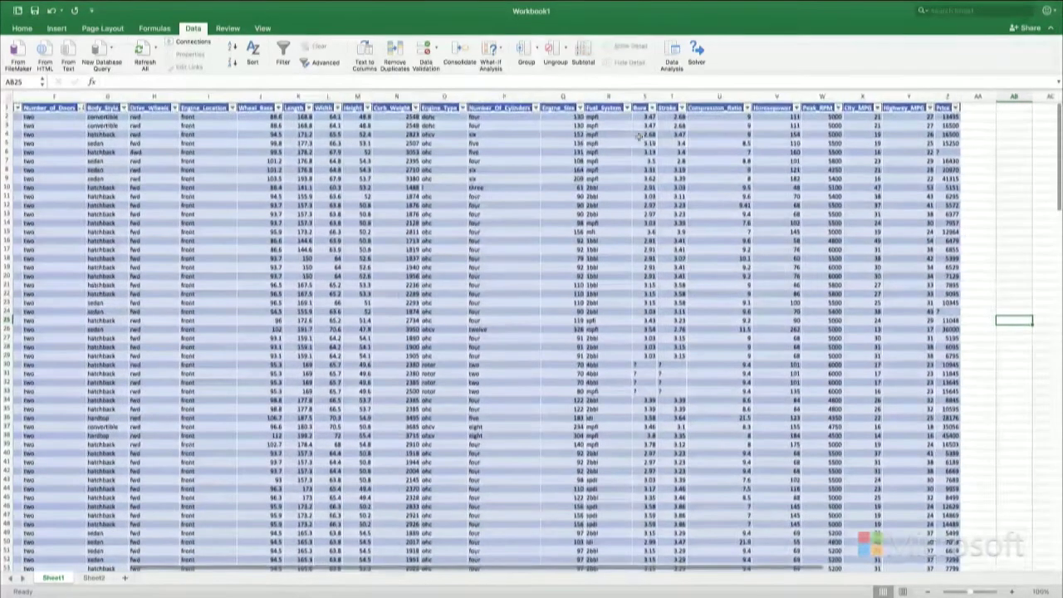
Step: Examine the Bore and neighbouring column values in Sheet1 from the first table row to the last
scroll(652, 163, "down", 8)
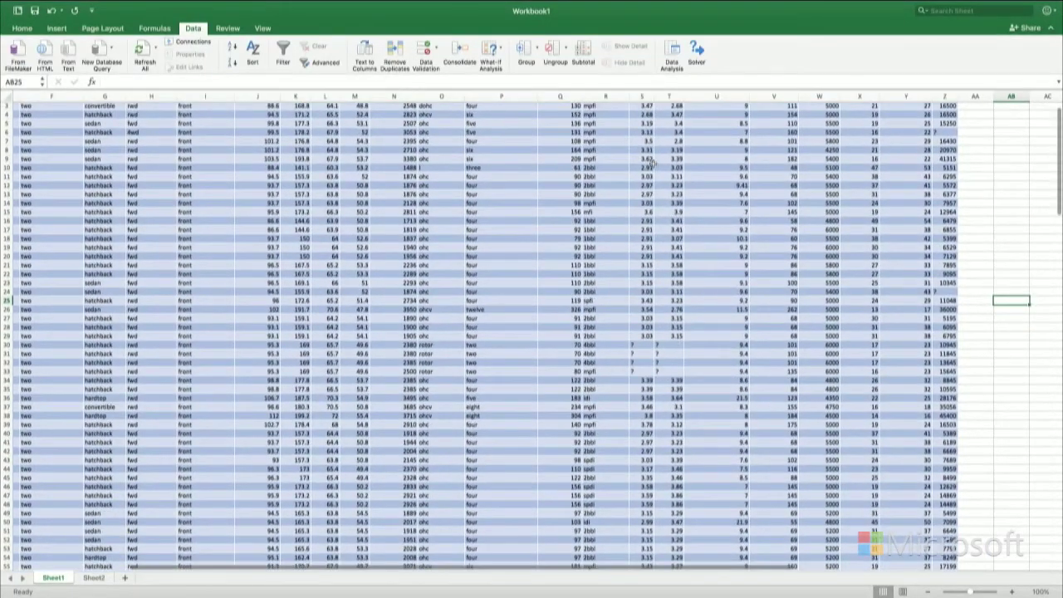
scroll(645, 245, "down", 15)
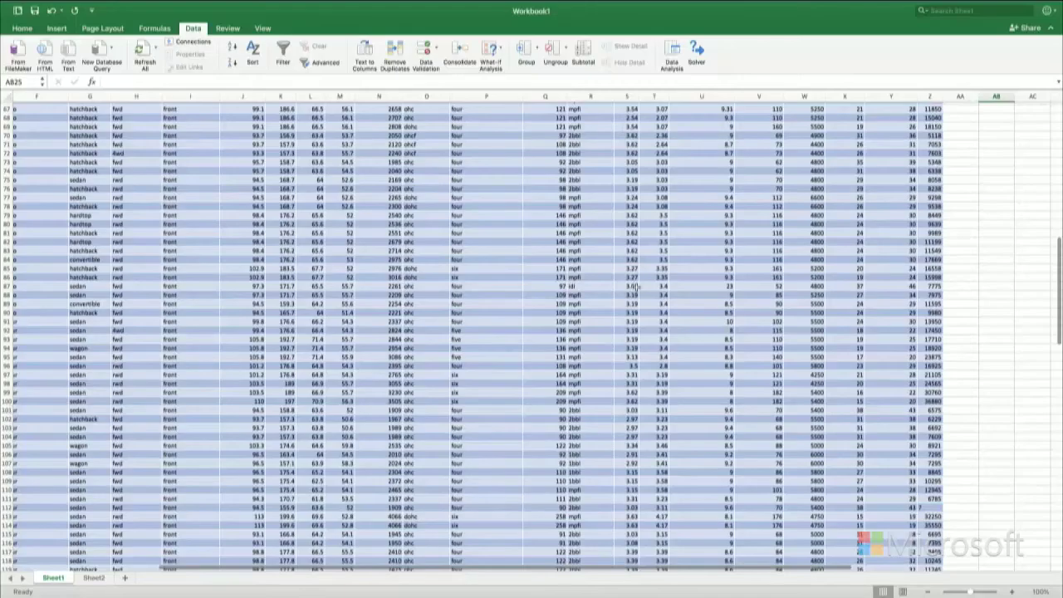
scroll(625, 299, "down", 3)
scroll(625, 363, "down", 9)
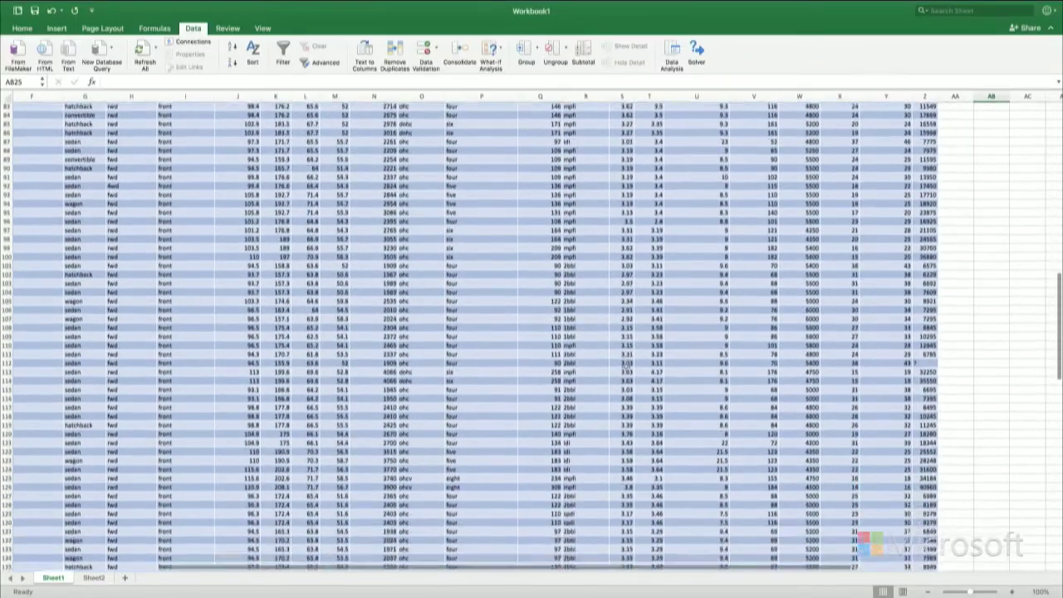
scroll(627, 363, "down", 16)
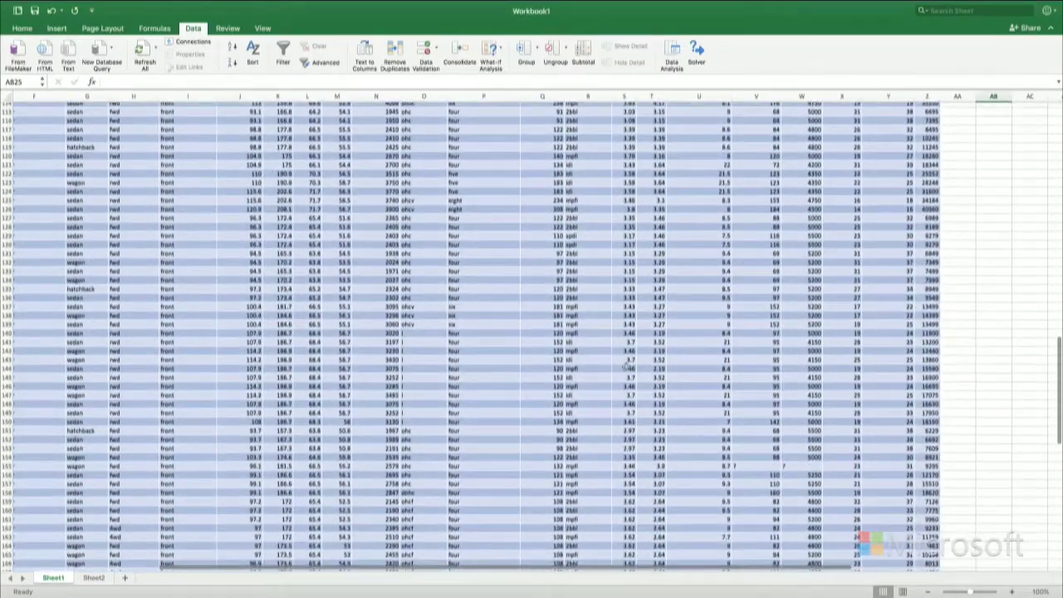
scroll(627, 369, "down", 5)
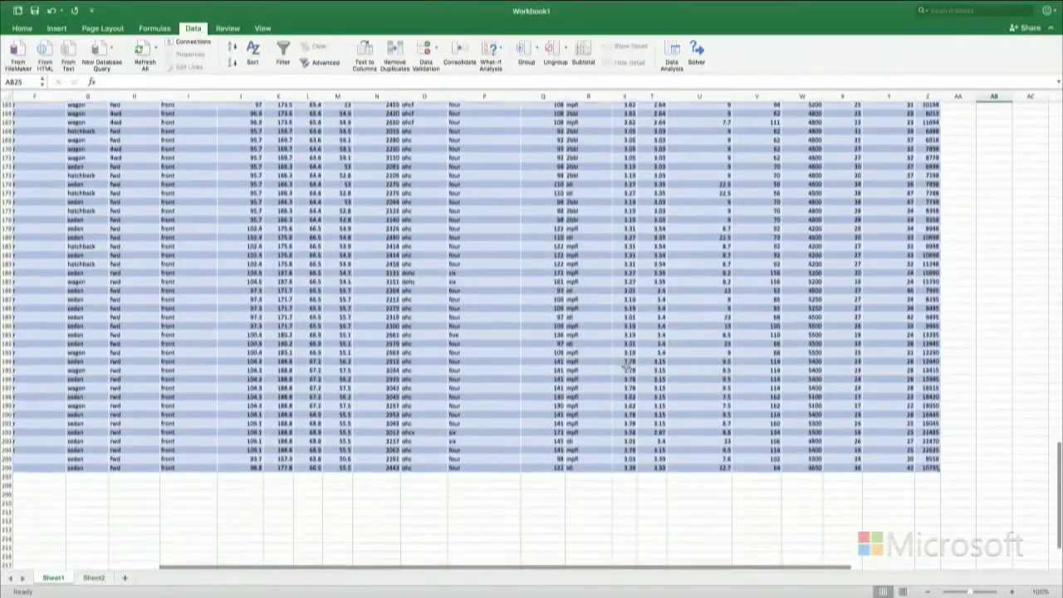
scroll(627, 366, "up", 11)
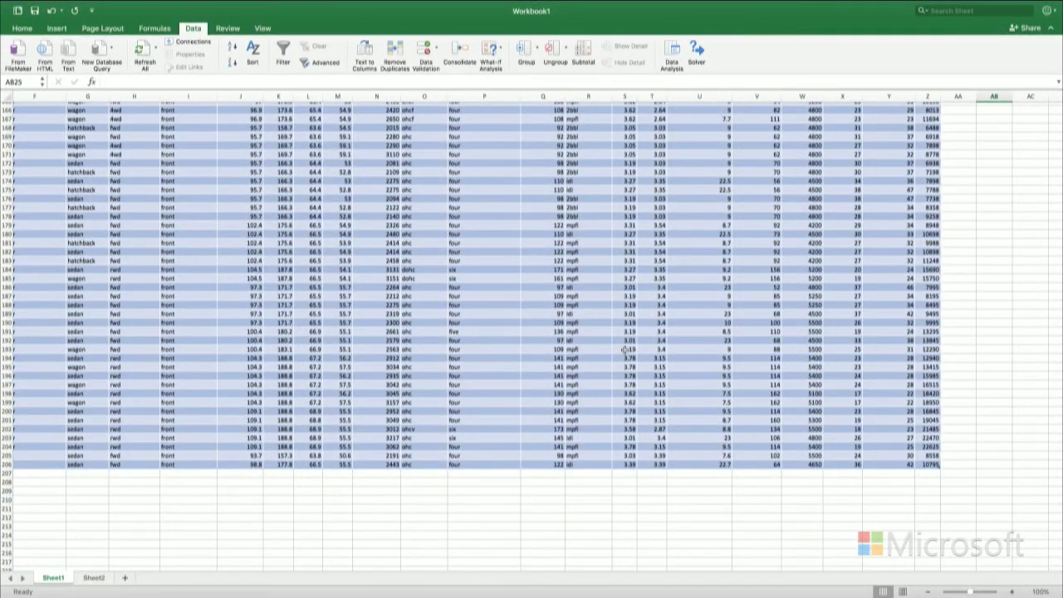
scroll(625, 350, "up", 10)
scroll(625, 350, "left", 1)
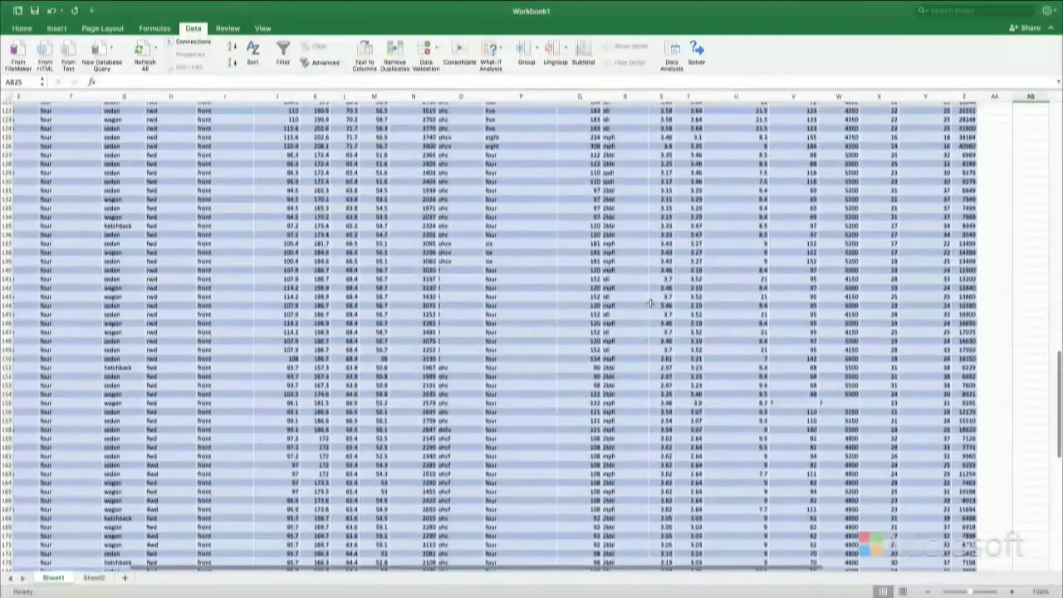
scroll(662, 267, "up", 19)
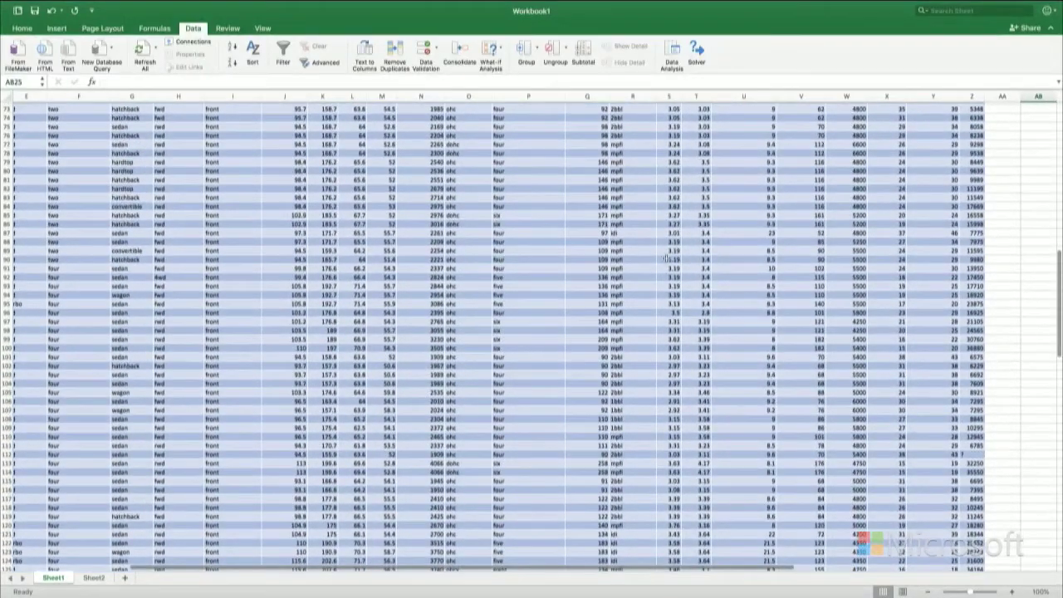
scroll(668, 249, "up", 16)
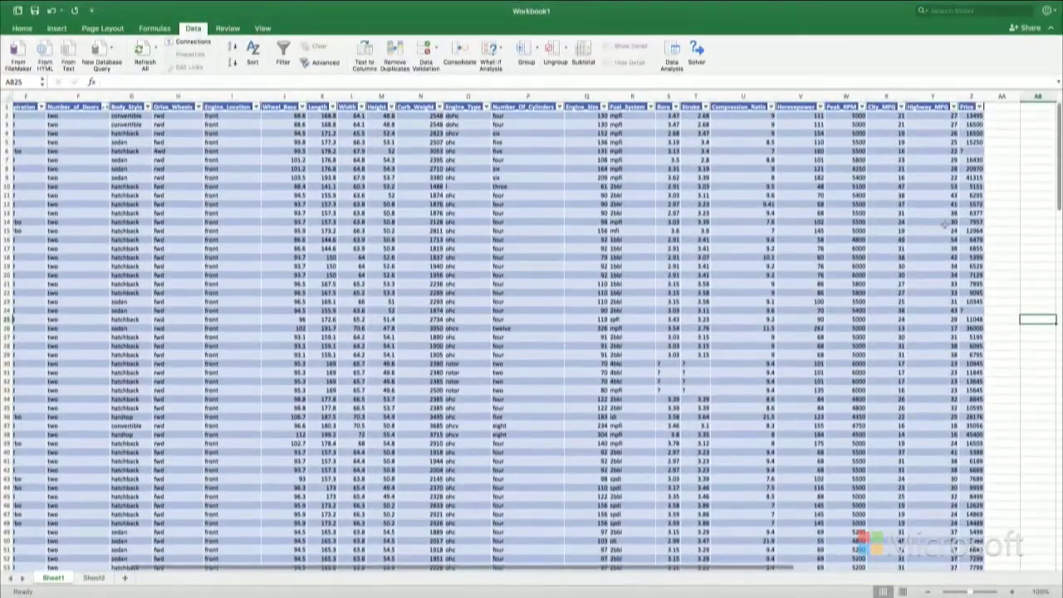
Step: Enter the header "bins" in cell AB1, beside the car data table
left_click(1008, 145)
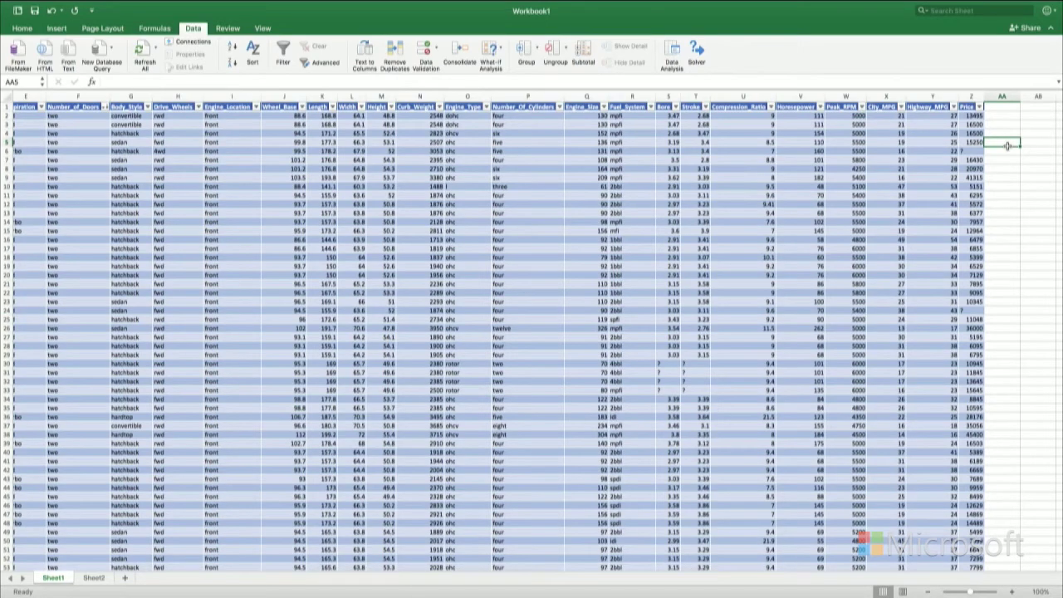
scroll(1009, 143, "right", 3)
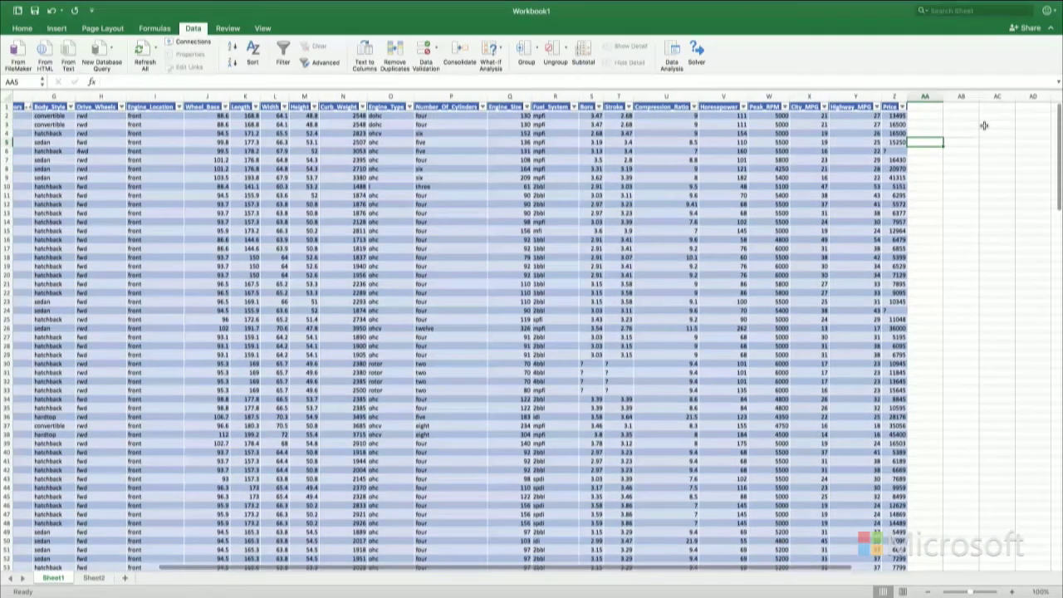
left_click(960, 107)
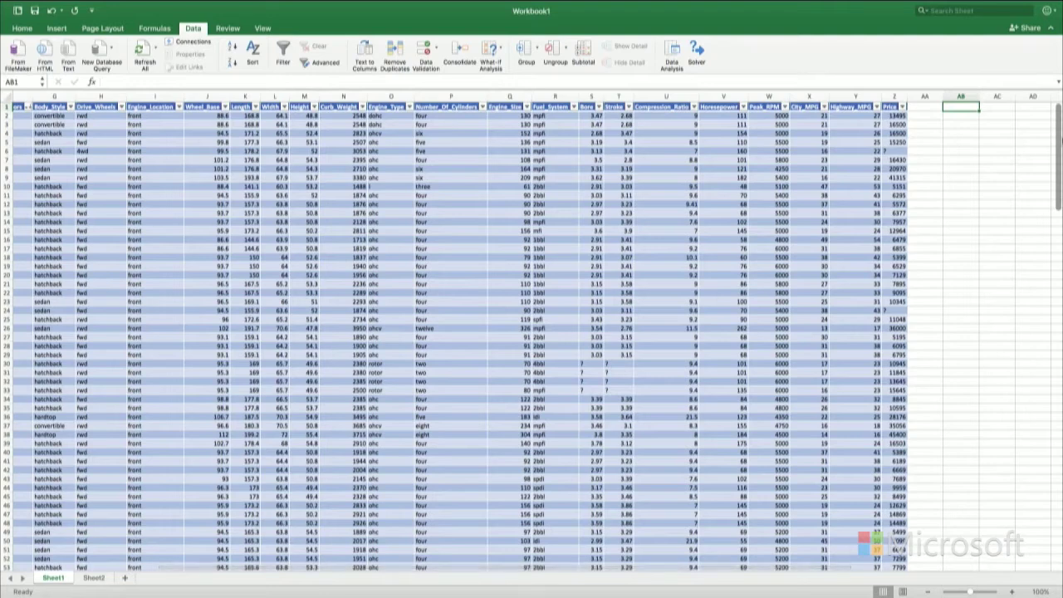
type("bins")
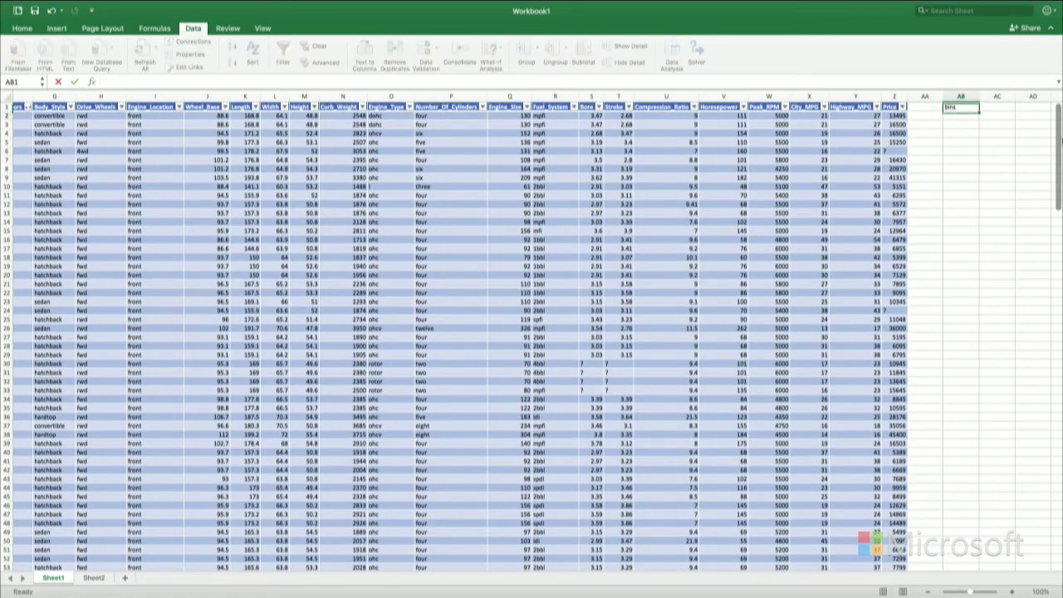
key("Return")
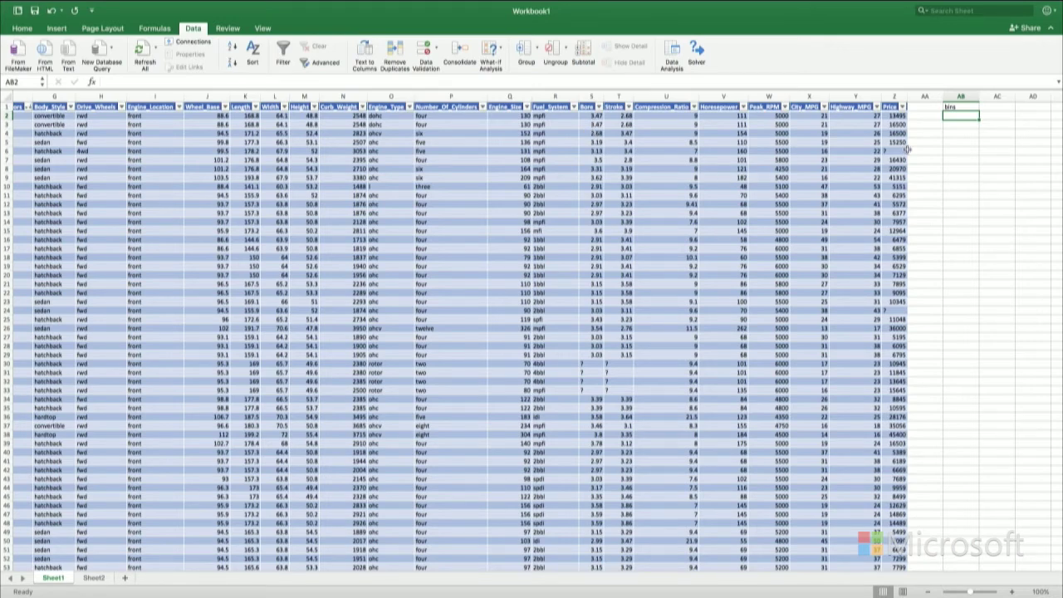
Step: Enter the bin values 2.5, 2.6, 2.7, 2.8, 2.9 and 3 in cells AB2:AB7
type("2.5")
key("Return")
type("2.6")
key("Return")
type("2.7")
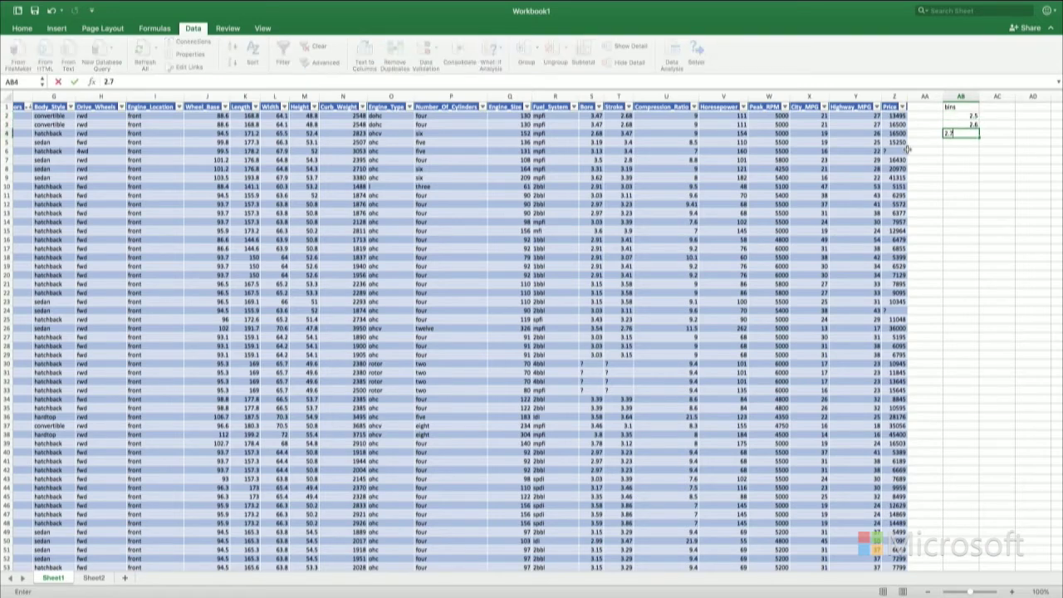
key("Return")
type("2.8")
key("Return")
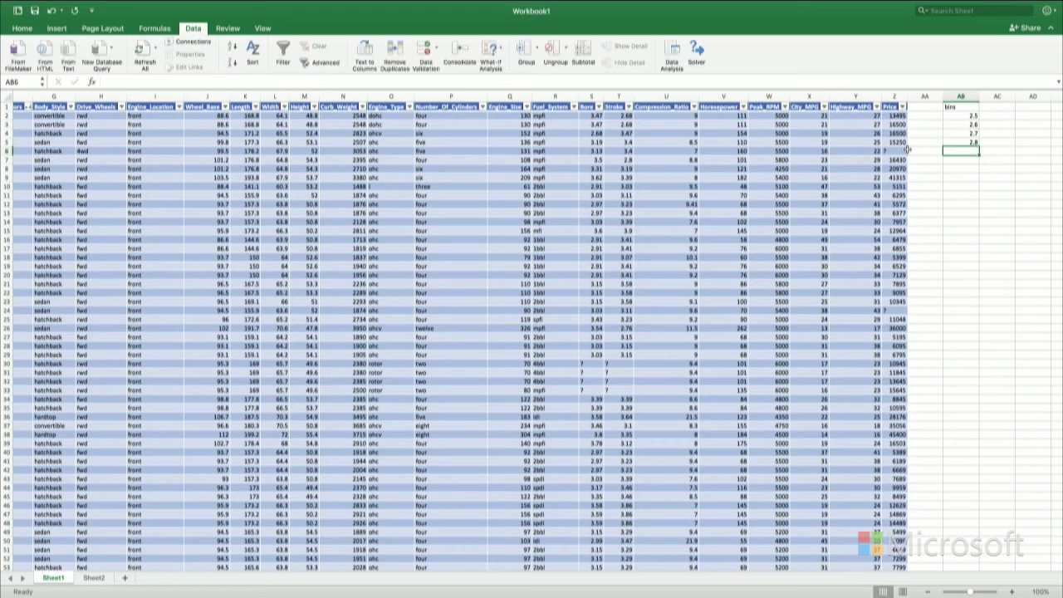
type("2.9")
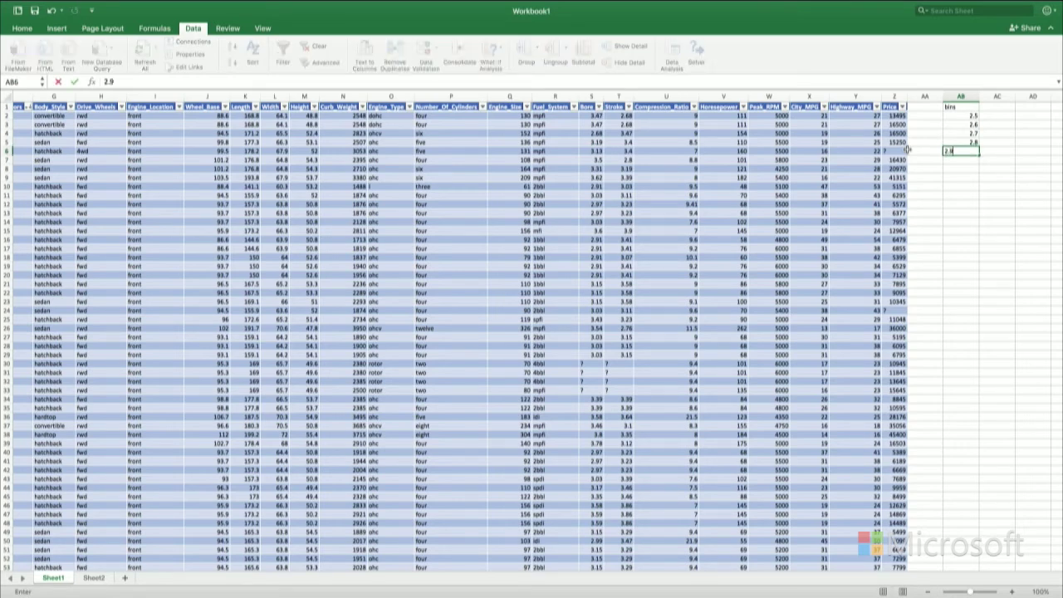
key("Return")
type("3")
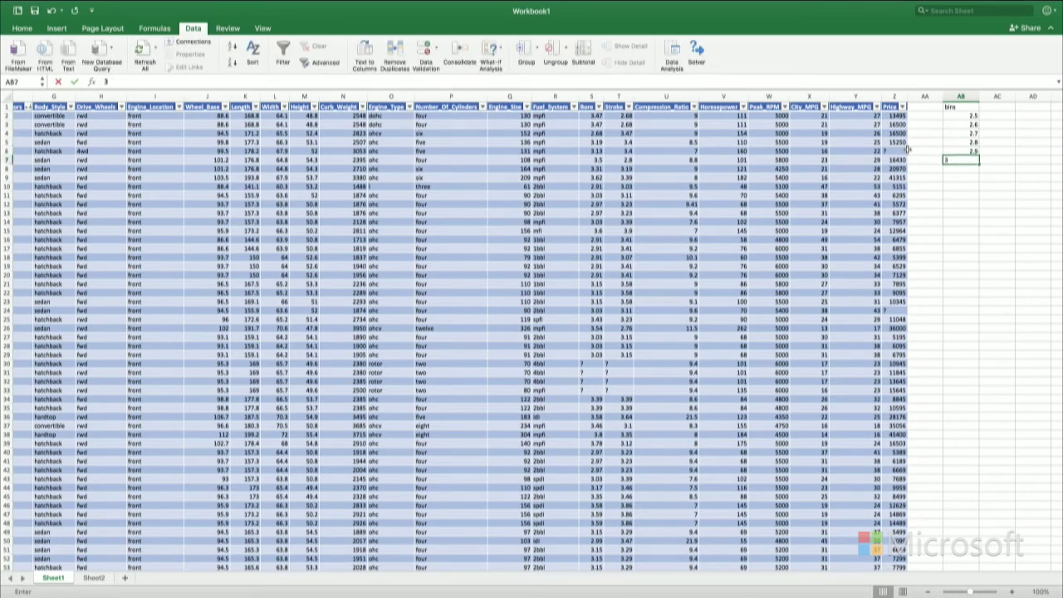
key("Return")
Step: Enter the bin values 3.1, 3.2, 3.3, 3.4 and 3.5 in cells AB8:AB12
type("3.1")
key("Return")
type("3.2")
key("Return")
type("3.3")
key("Return")
type("3.4")
key("Return")
type("3.5")
key("Return")
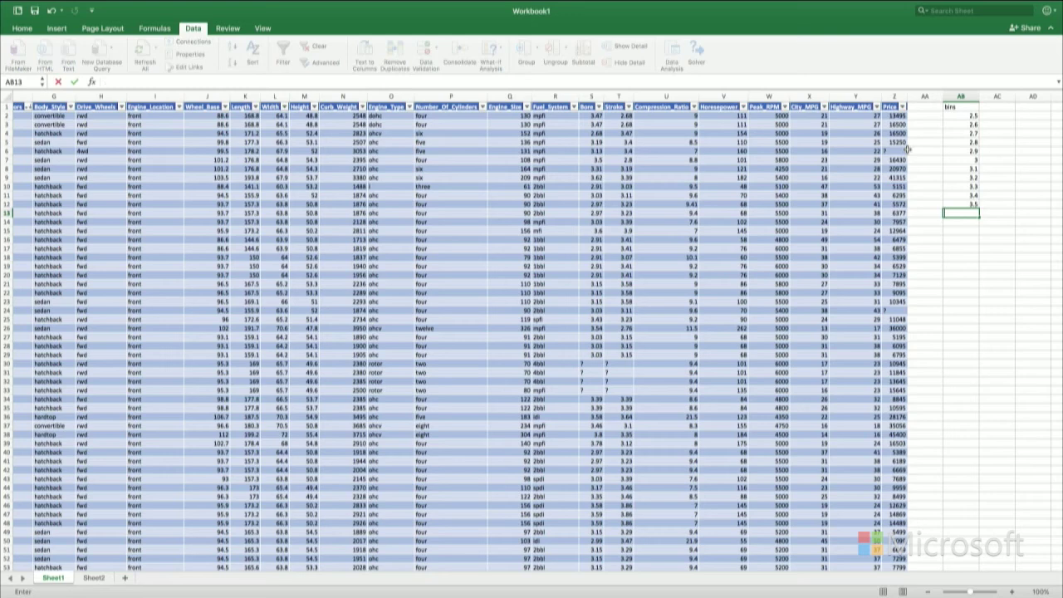
Step: Enter the bin values 3.6, 3.7, 3.8, 3.9 and 4 in cells AB13:AB17
type("3.6")
key("Return")
type("3.7")
key("Return")
type("3.8")
key("Return")
type("3.9")
key("Return")
type("4")
key("Return")
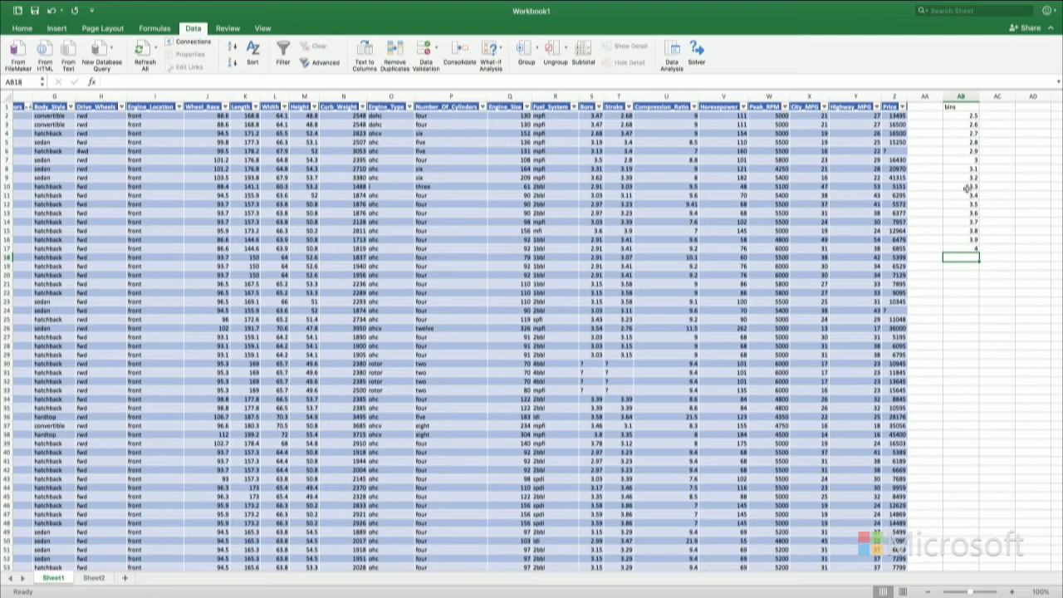
Step: Start a Histogram data analysis and set its bin range to the whole column AB
left_click(663, 43)
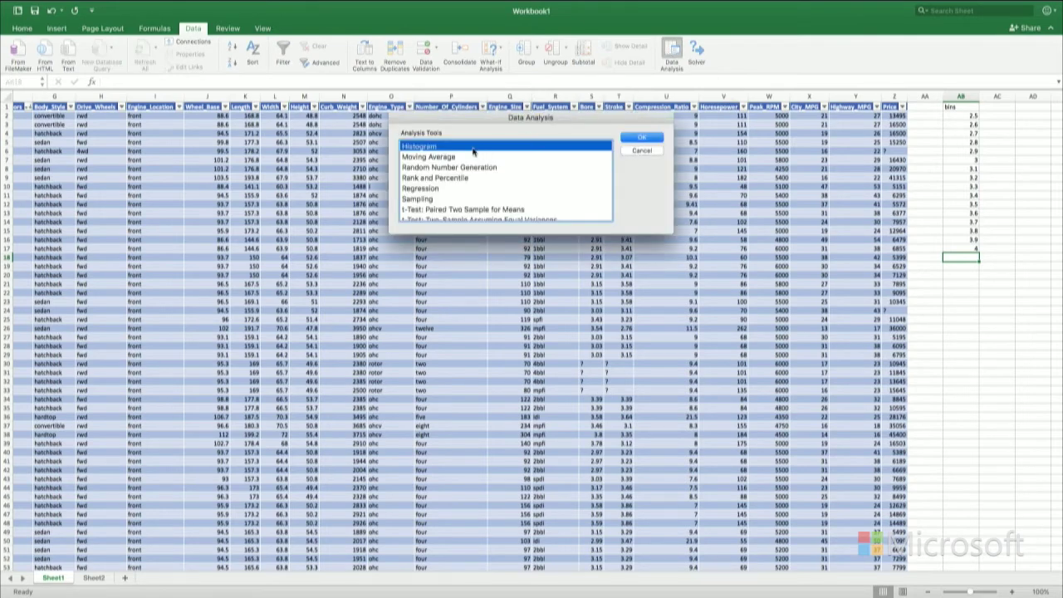
left_click(642, 137)
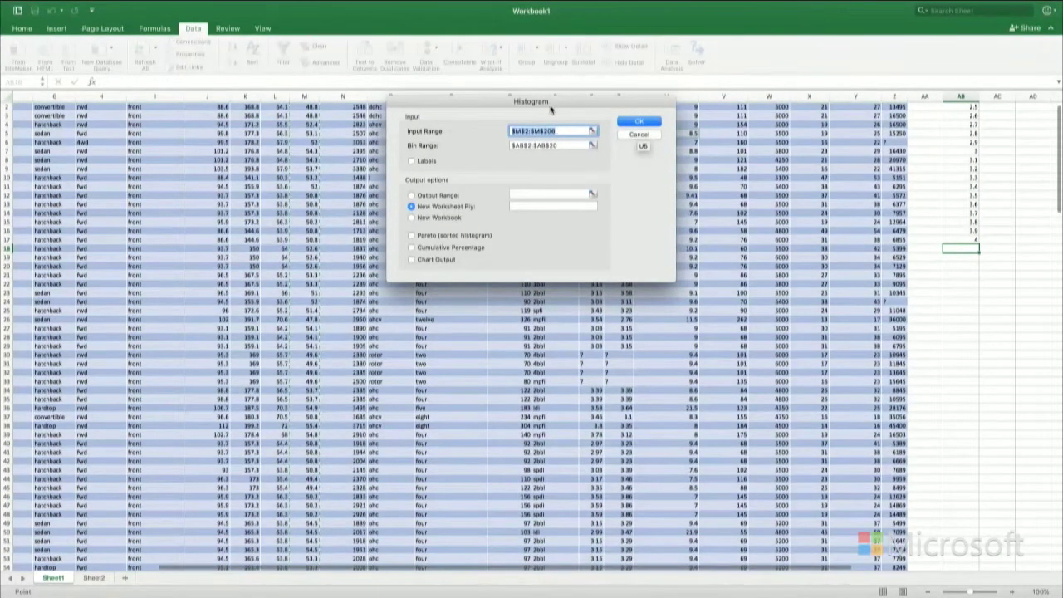
left_click_drag(556, 100, 537, 204)
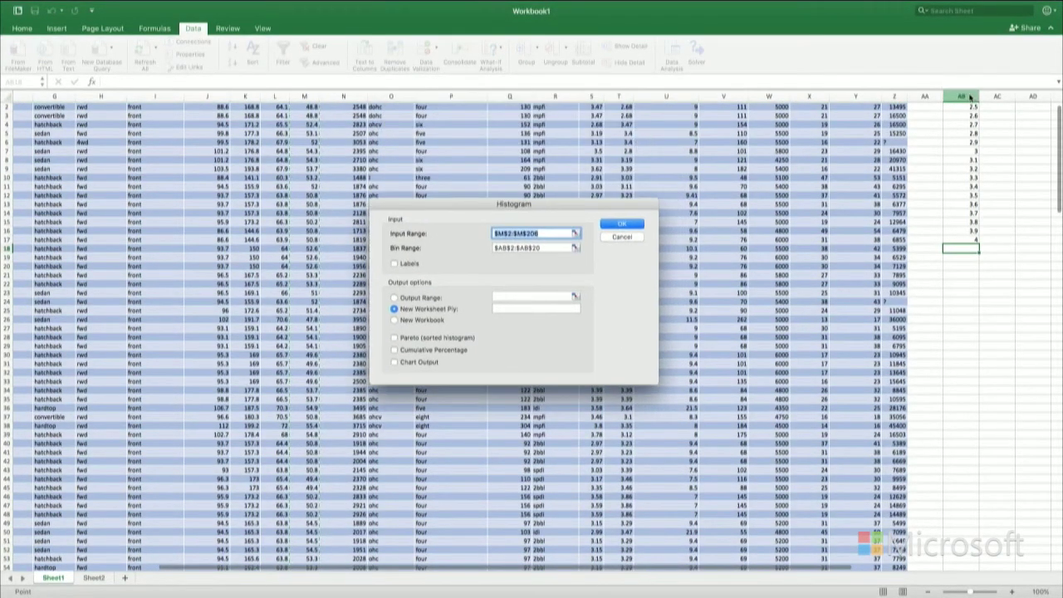
scroll(970, 127, "up", 1)
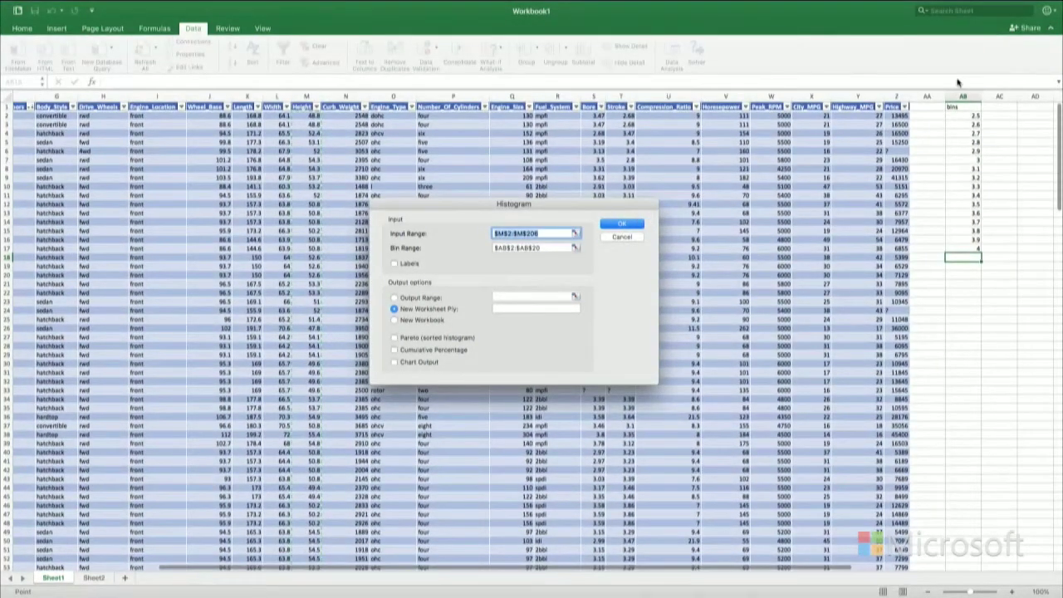
key("Tab")
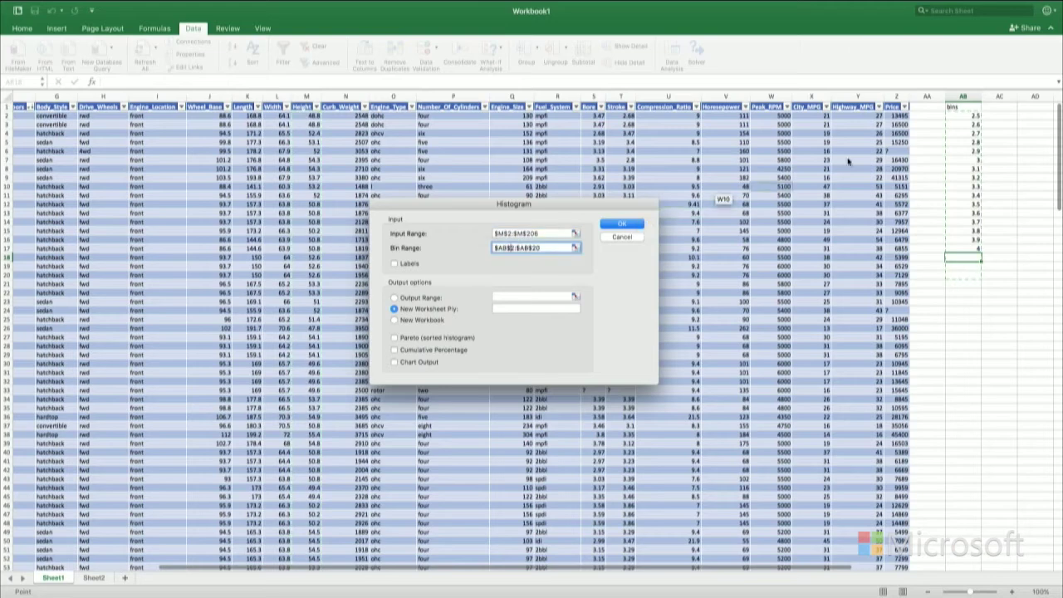
left_click(964, 97)
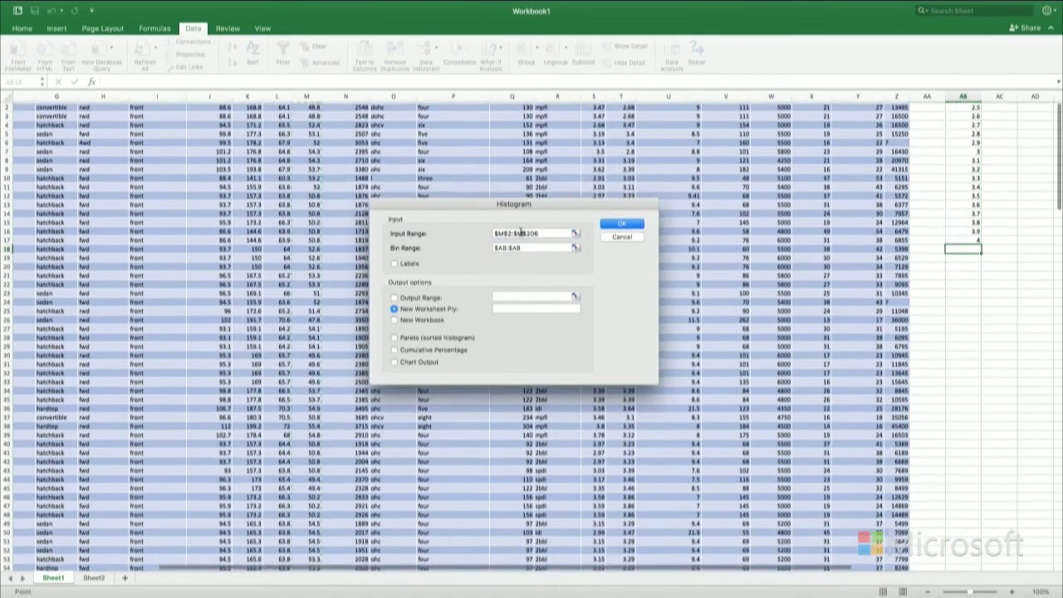
Step: Try to run the histogram with the whole Bore column, $S:$S, as input range, and close the analysis dialogs
left_click(535, 233)
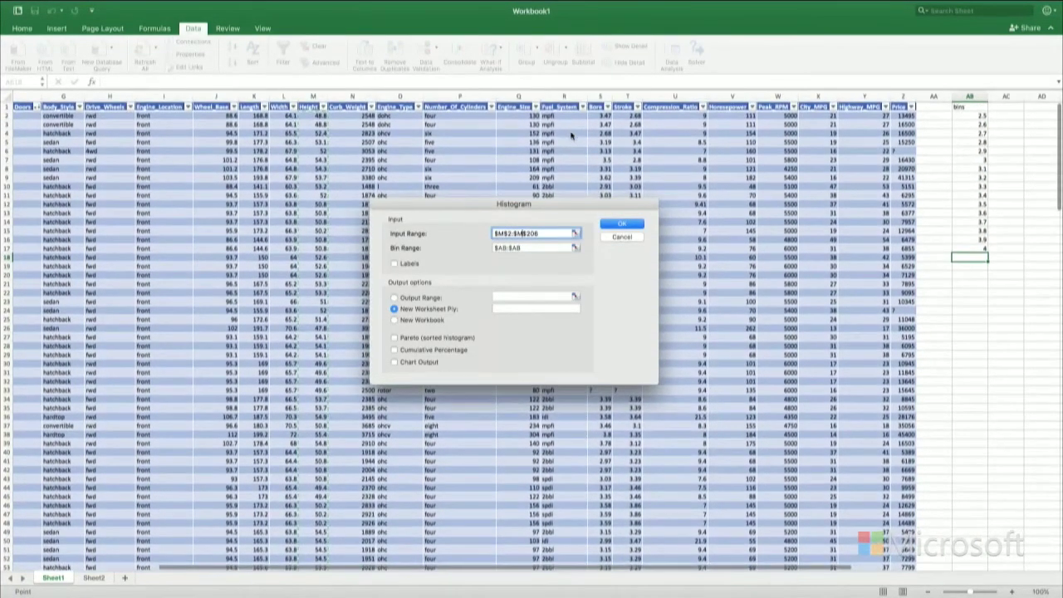
left_click(601, 96)
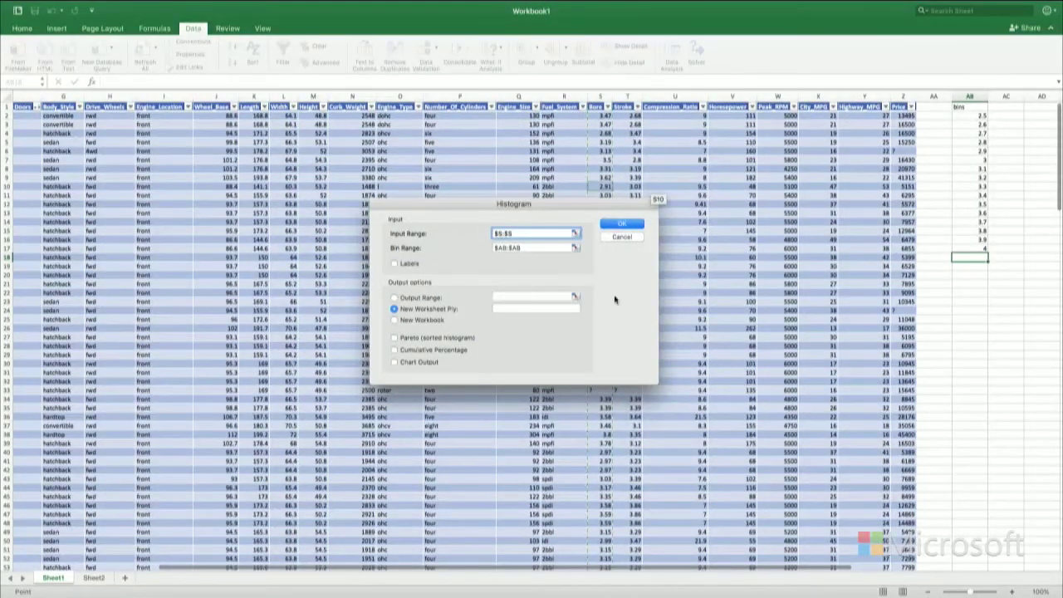
left_click(624, 223)
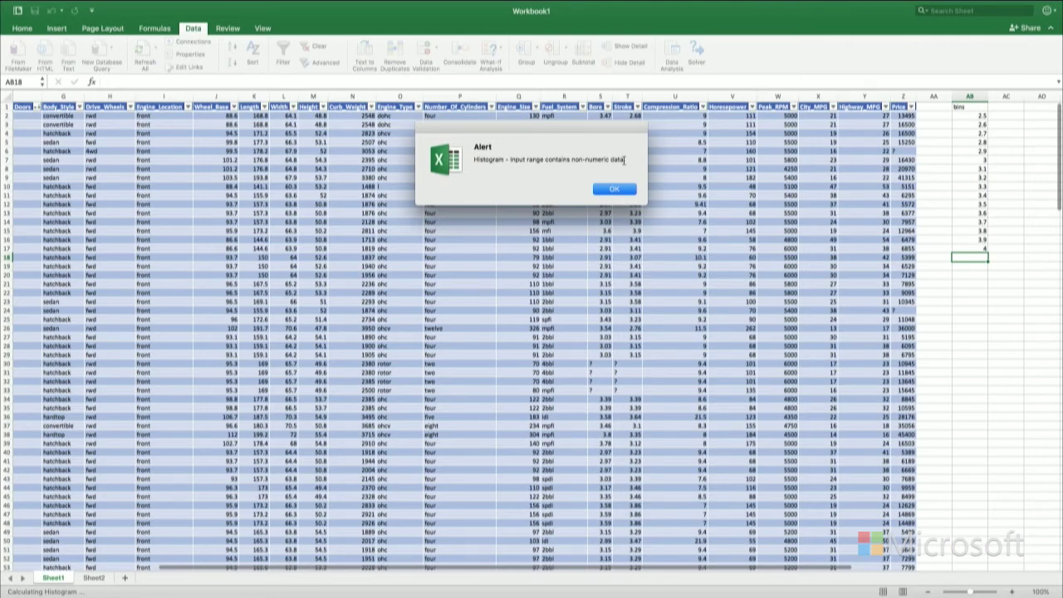
left_click(612, 191)
left_click(612, 191)
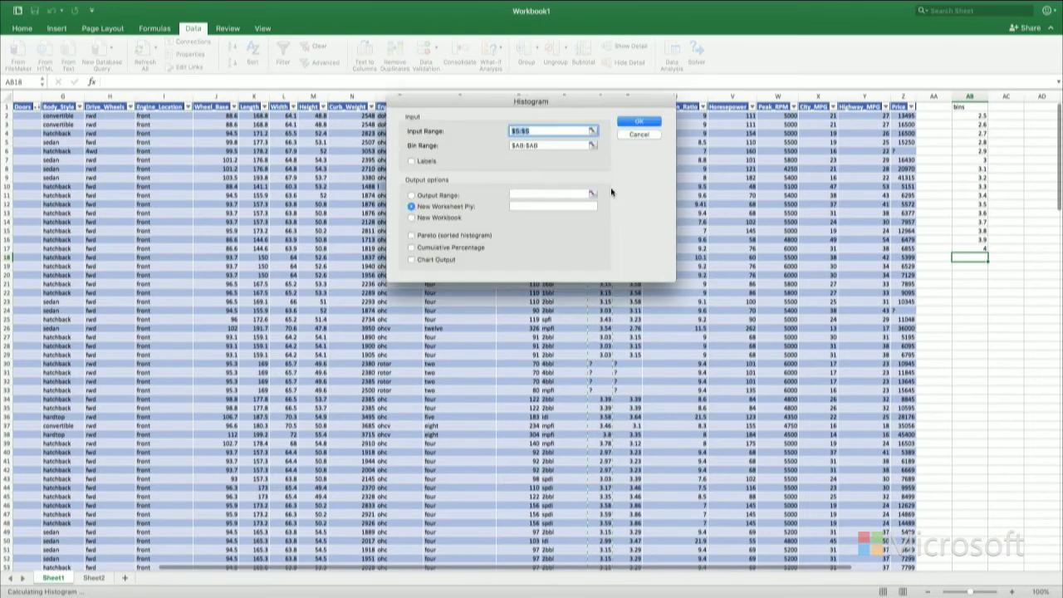
left_click(641, 135)
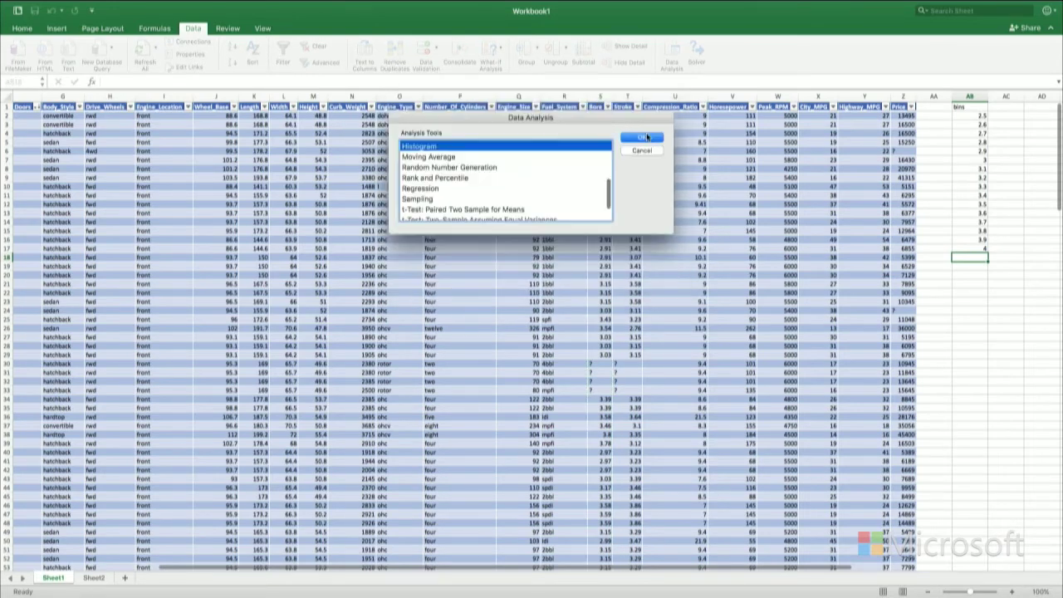
left_click(644, 152)
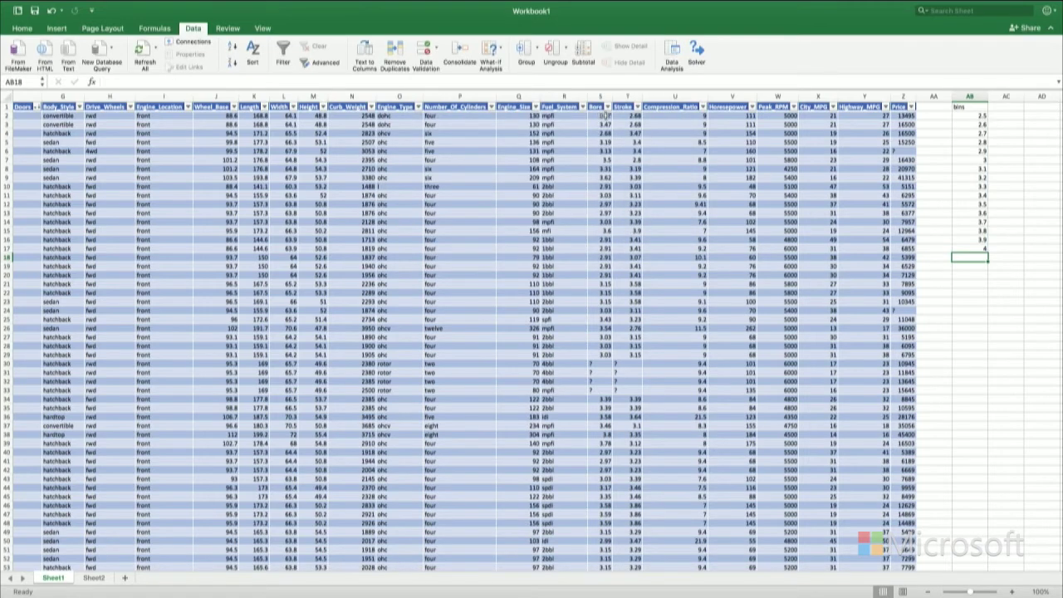
Step: Replace the "?" entries in the Bore column, cells S30:S33, with 0 and check the rest of the column
scroll(606, 185, "down", 3)
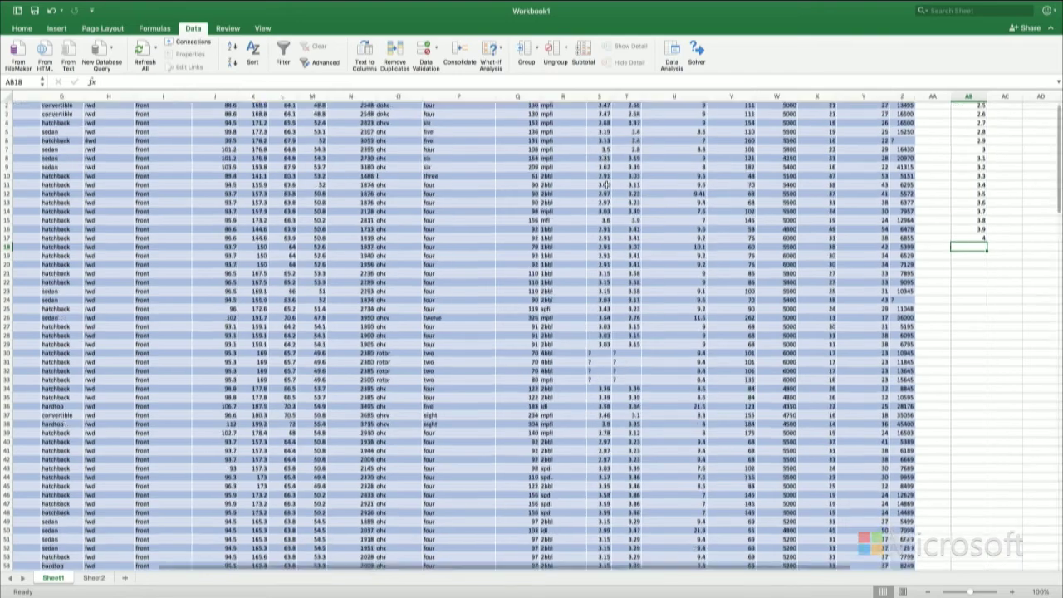
scroll(594, 267, "down", 3)
left_click(595, 308)
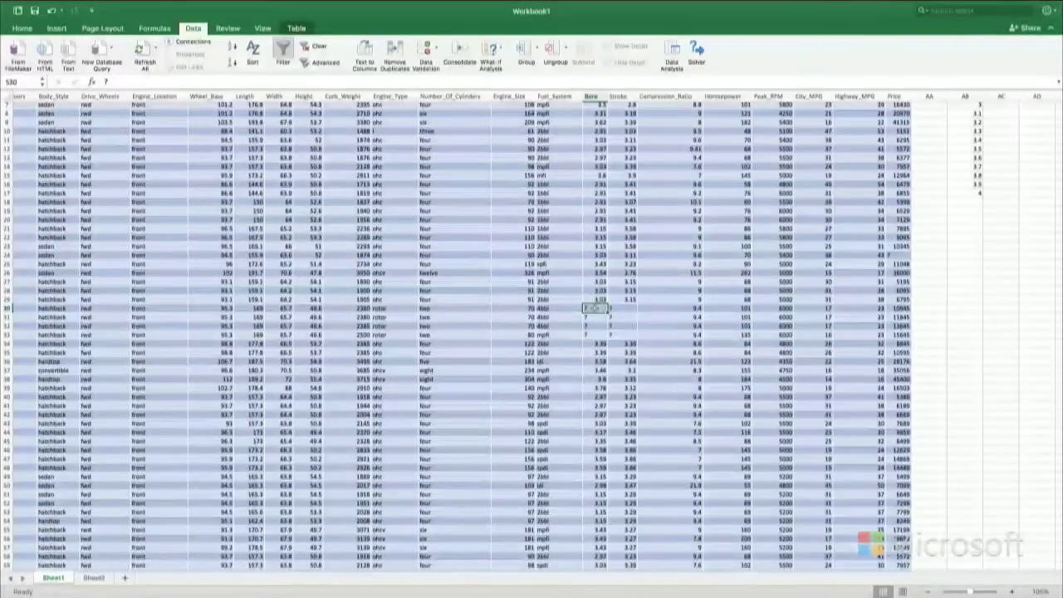
scroll(982, 291, "up", 3)
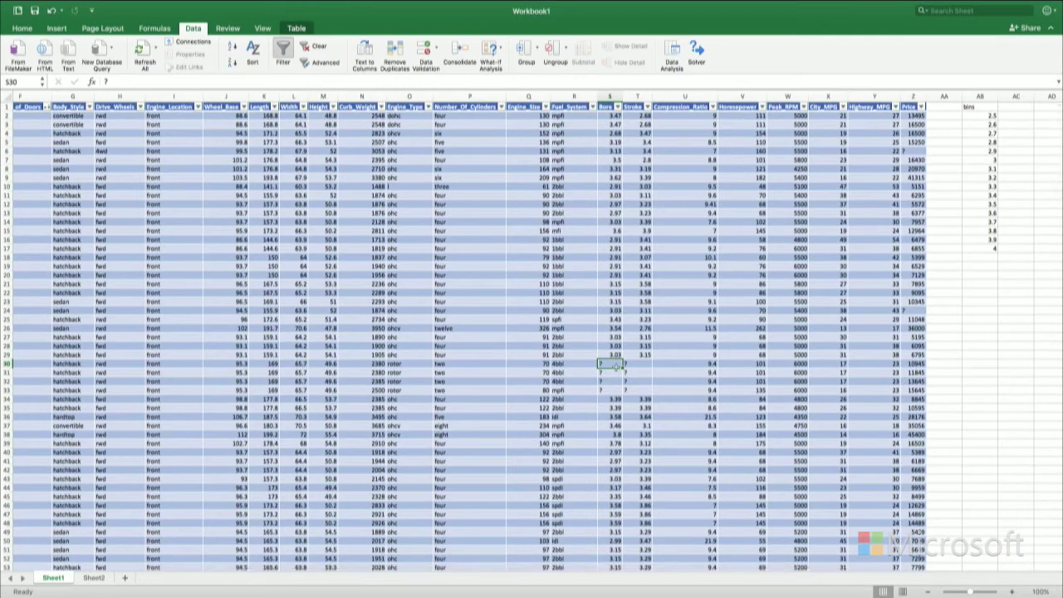
type("3")
key("Return")
key("Down")
key("BackSpace")
type("0")
key("Return")
type("0")
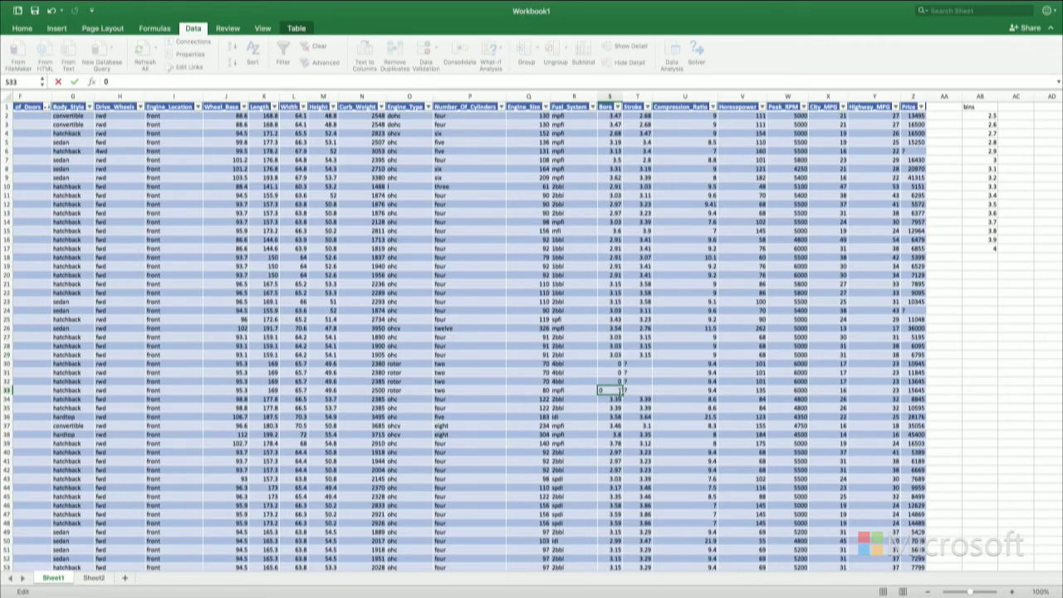
scroll(617, 399, "down", 1)
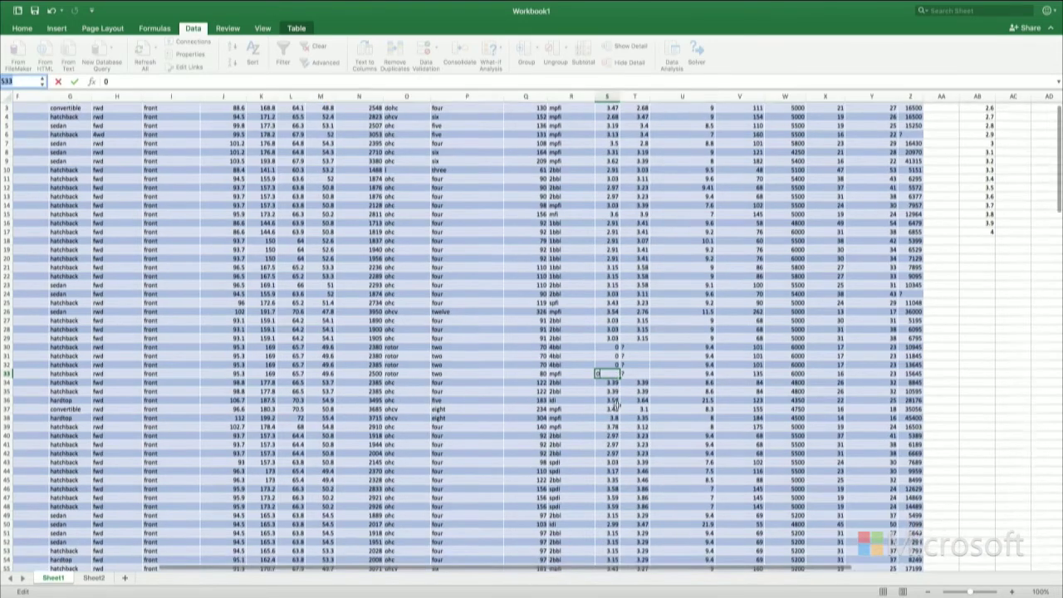
scroll(616, 408, "down", 15)
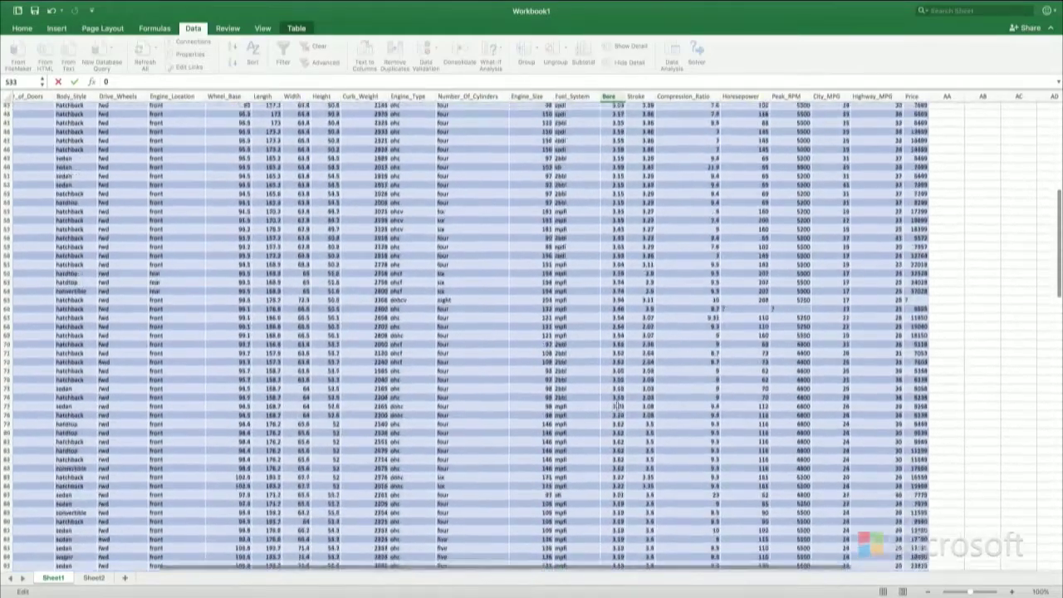
scroll(617, 406, "down", 20)
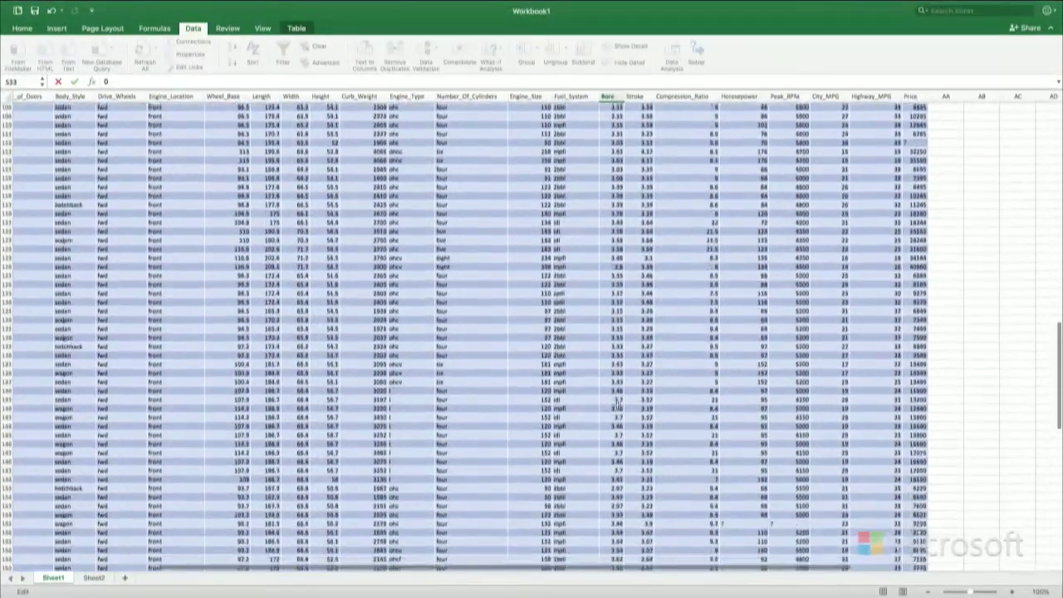
scroll(617, 405, "down", 20)
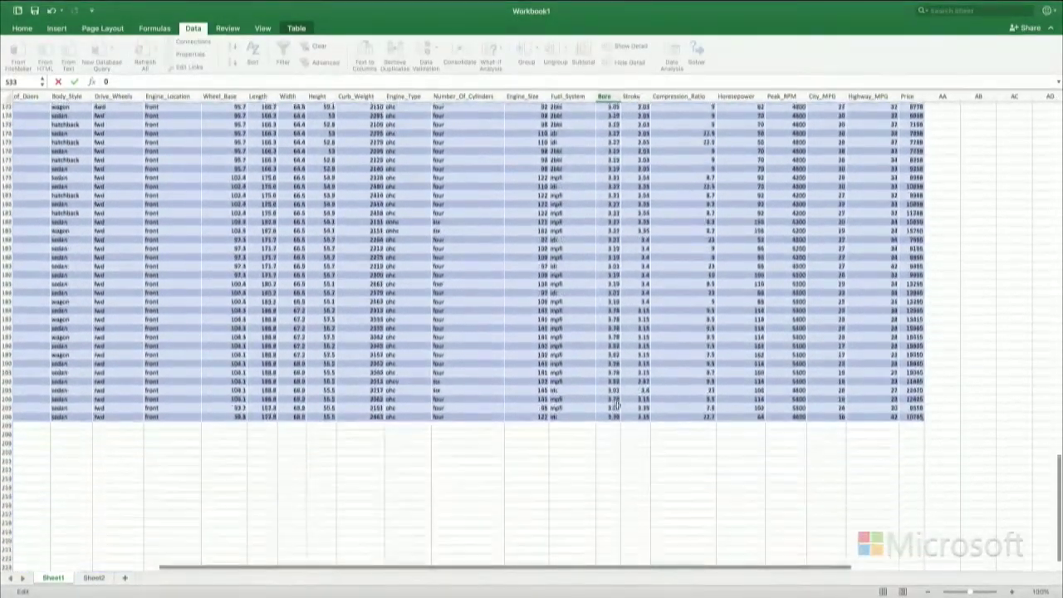
scroll(617, 406, "up", 20)
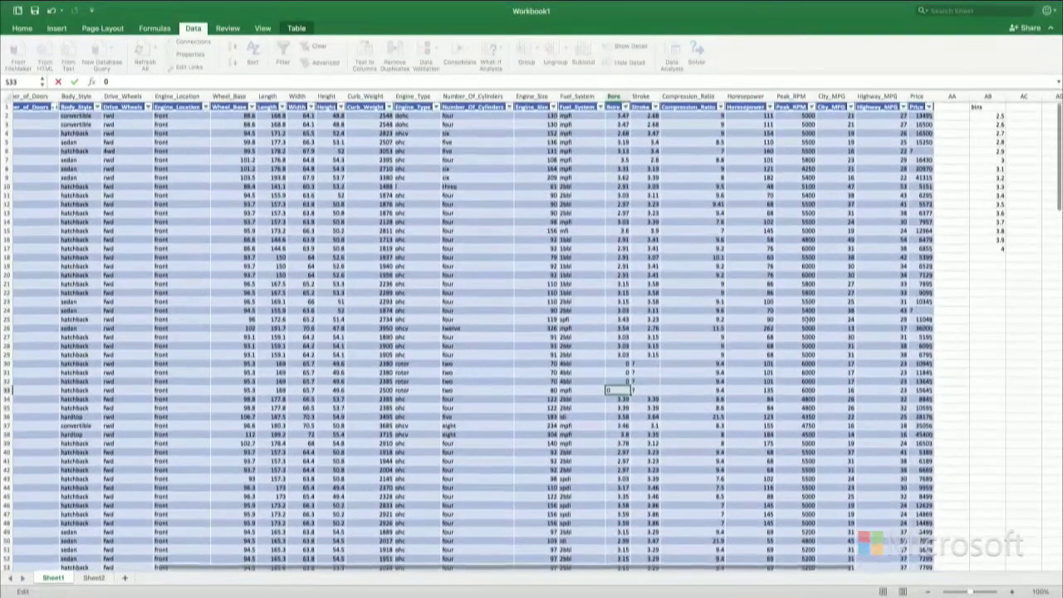
left_click(807, 238)
Step: Start a Histogram data analysis with the Bore values $S2:$S206 as the input range
left_click(672, 55)
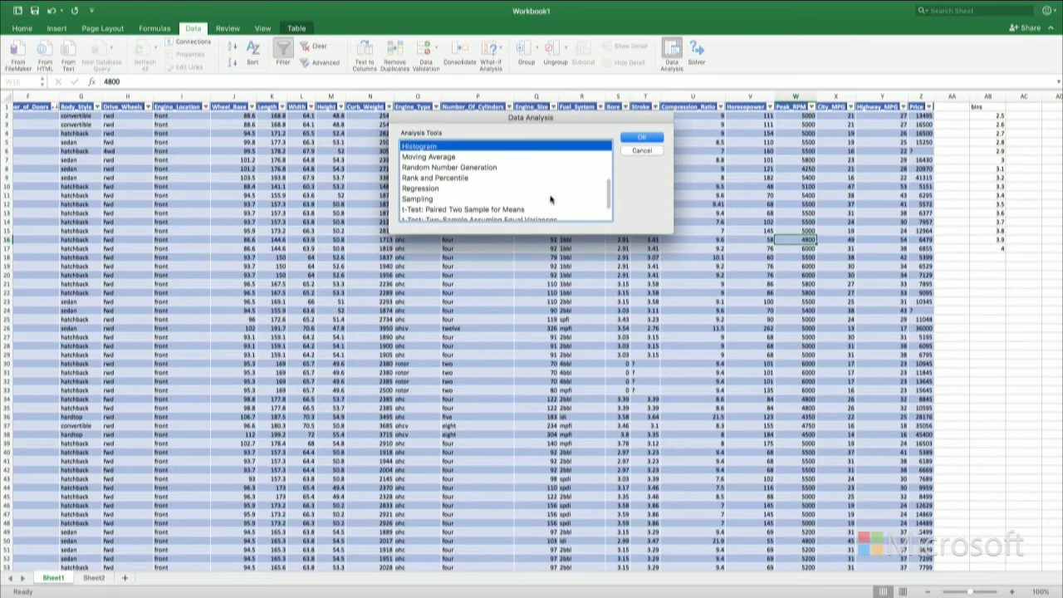
left_click(642, 138)
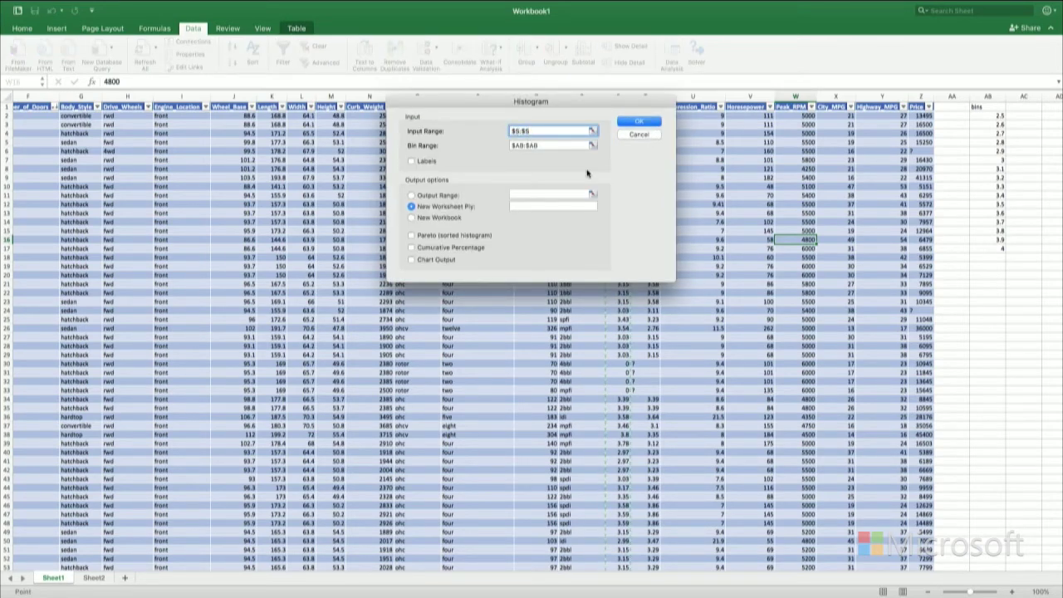
left_click_drag(590, 101, 501, 155)
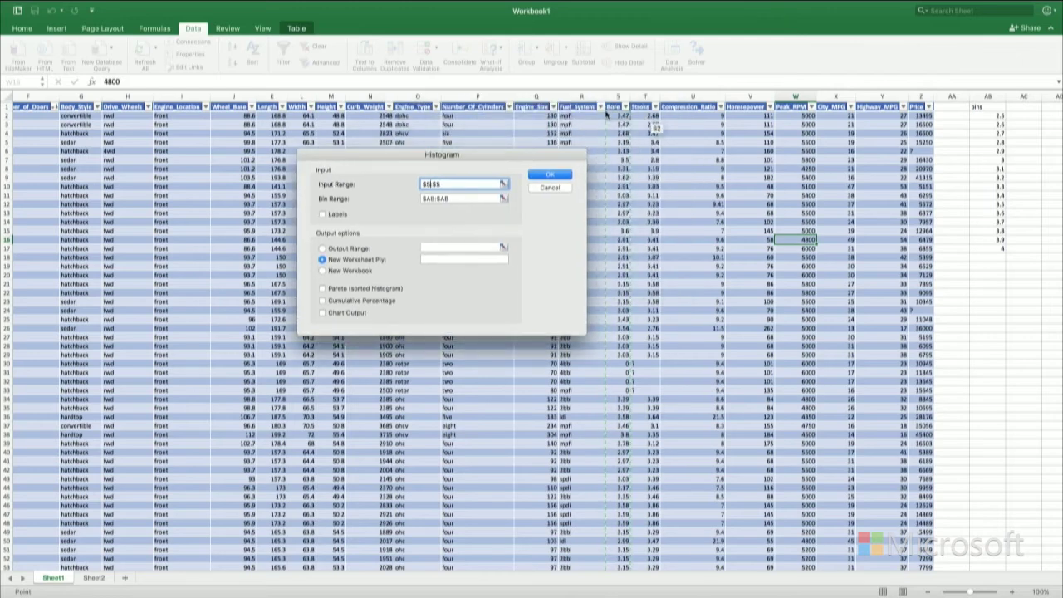
left_click(536, 142)
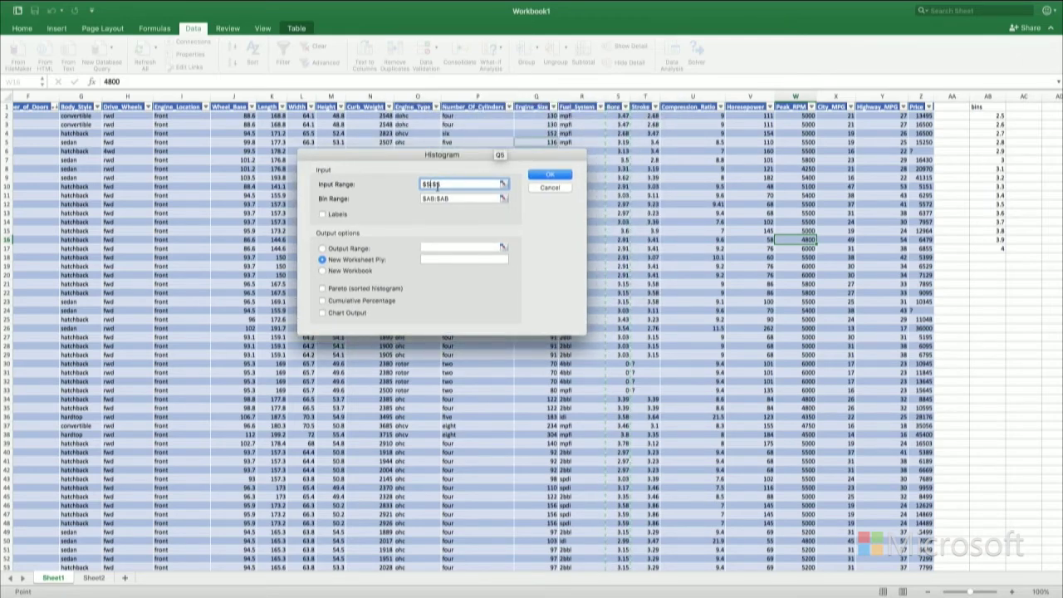
double_click(436, 184)
type("$Q:$Q")
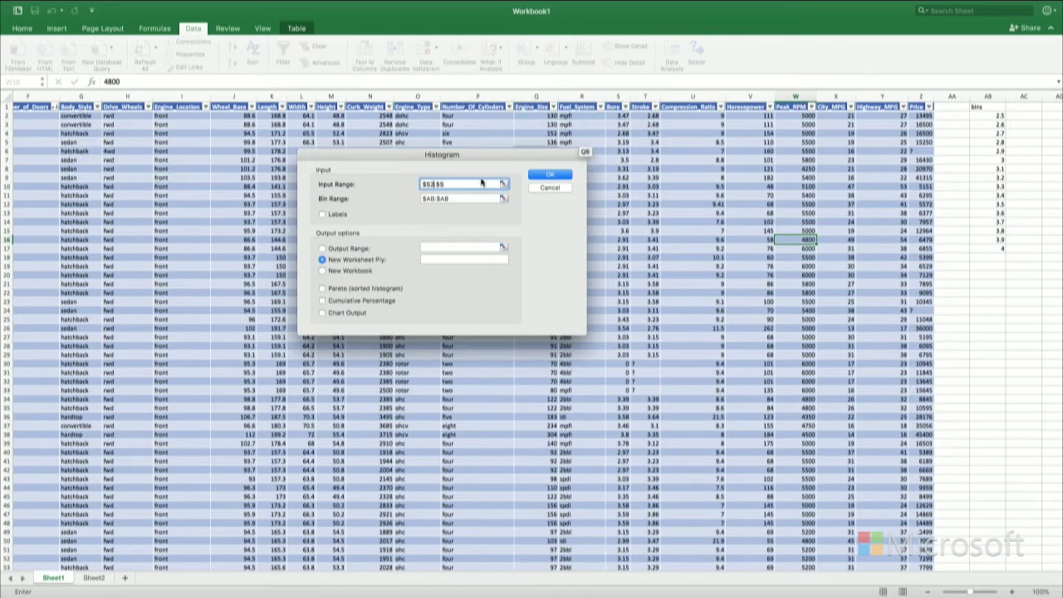
type("206")
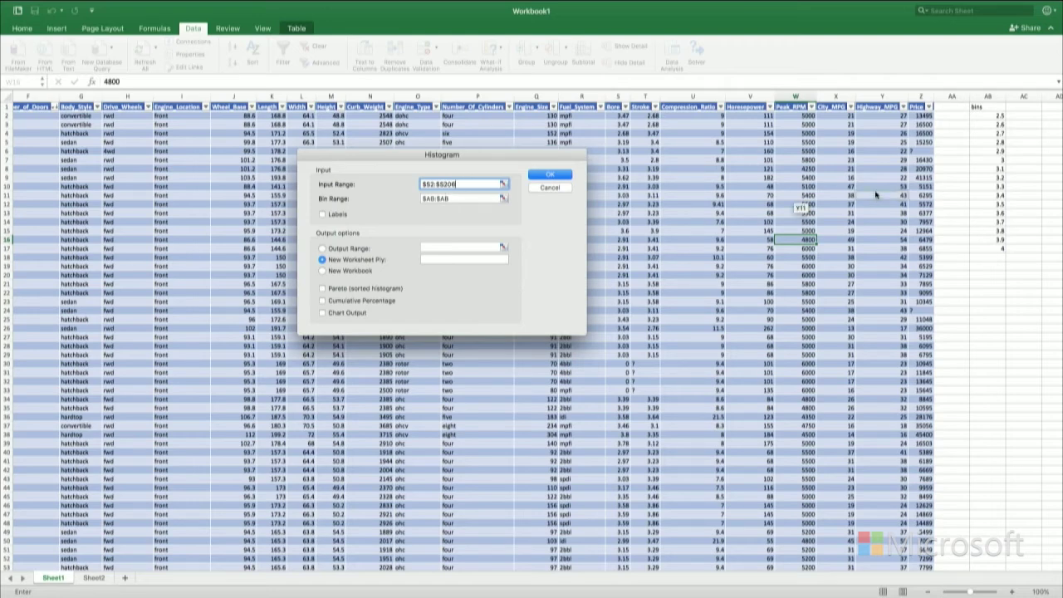
Step: Generate the histogram on a new worksheet with bin range $AB2:$AB19 and chart output, and enlarge its chart
left_click(438, 199)
type("2:$AB")
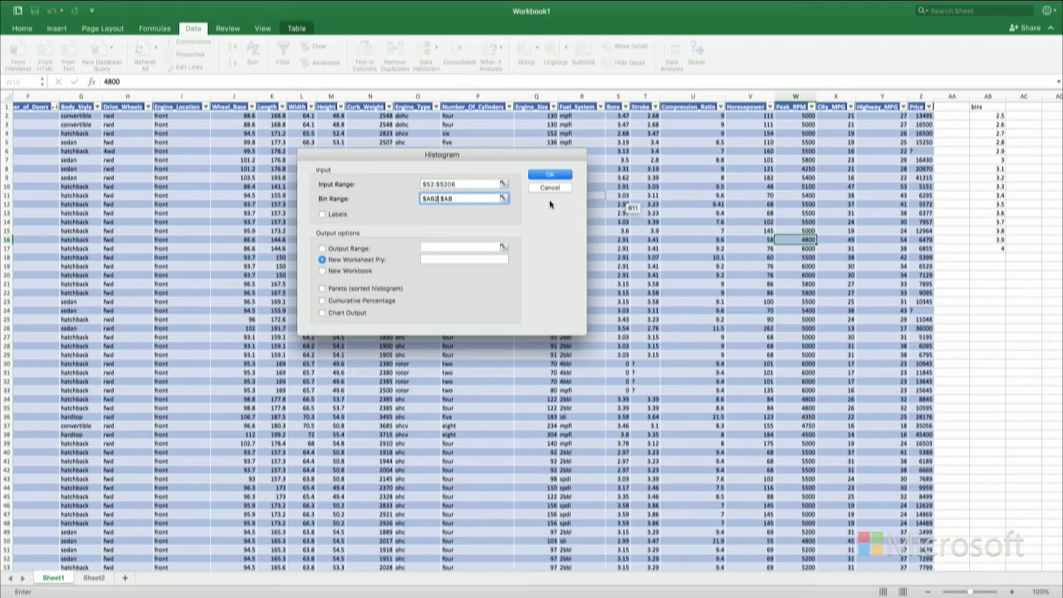
type("19")
left_click(322, 313)
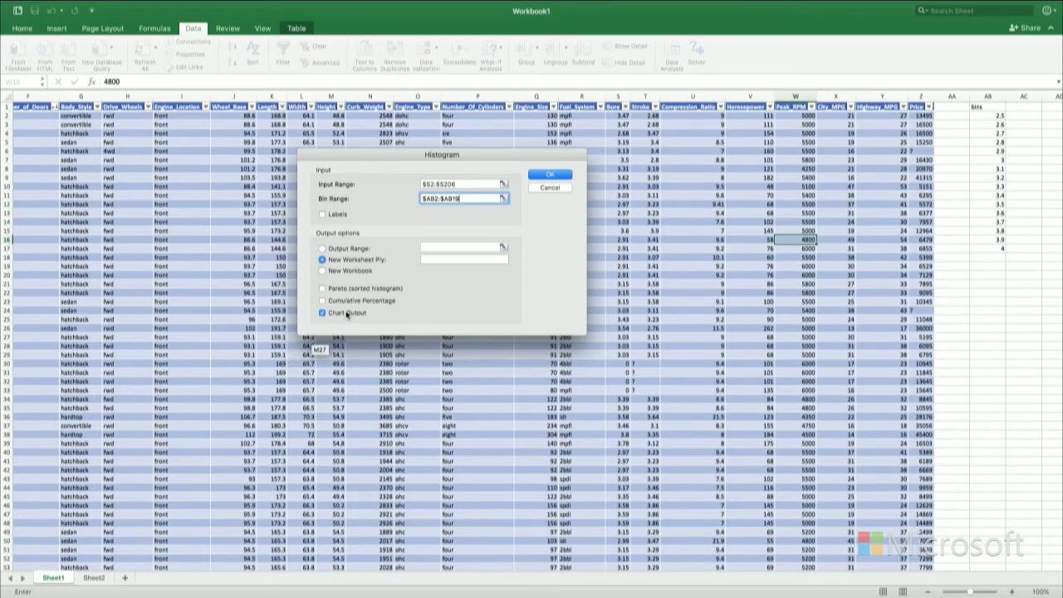
left_click(550, 176)
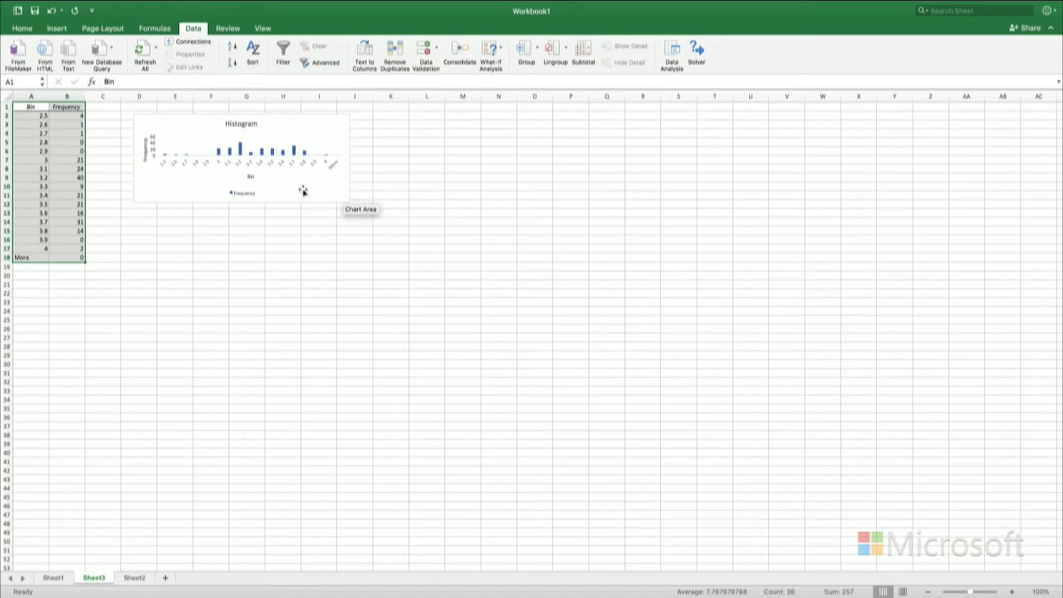
left_click_drag(348, 202, 423, 418)
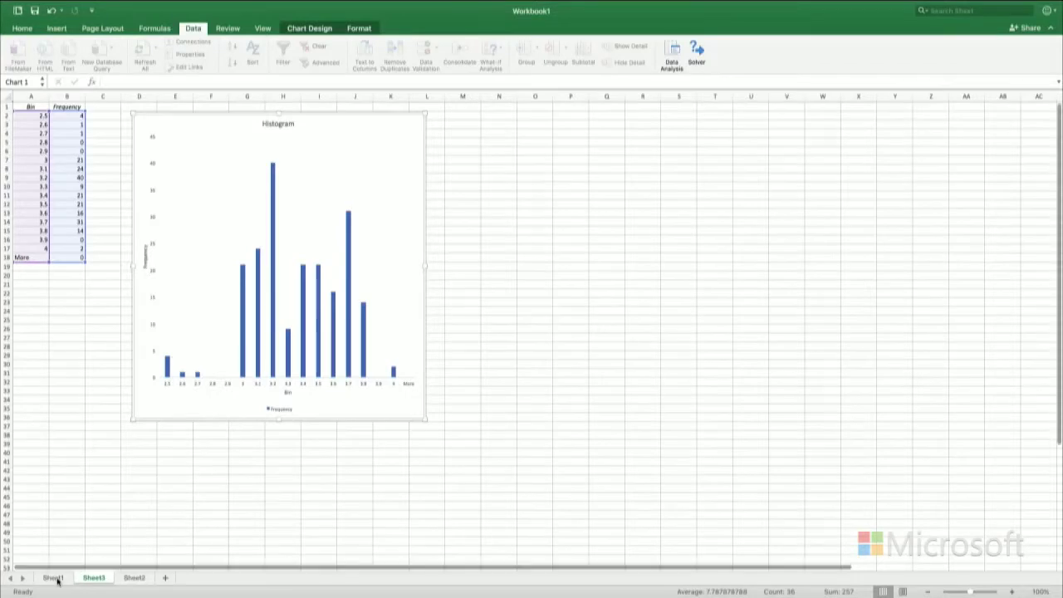
Step: Insert a plain Scatter chart from the car data table on Sheet1
left_click(52, 577)
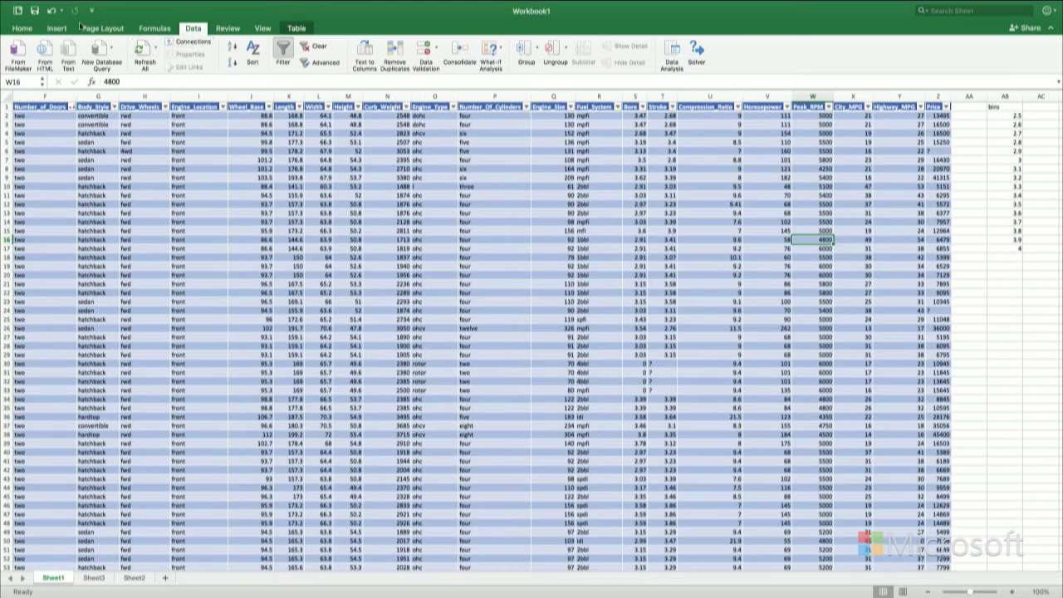
left_click(55, 28)
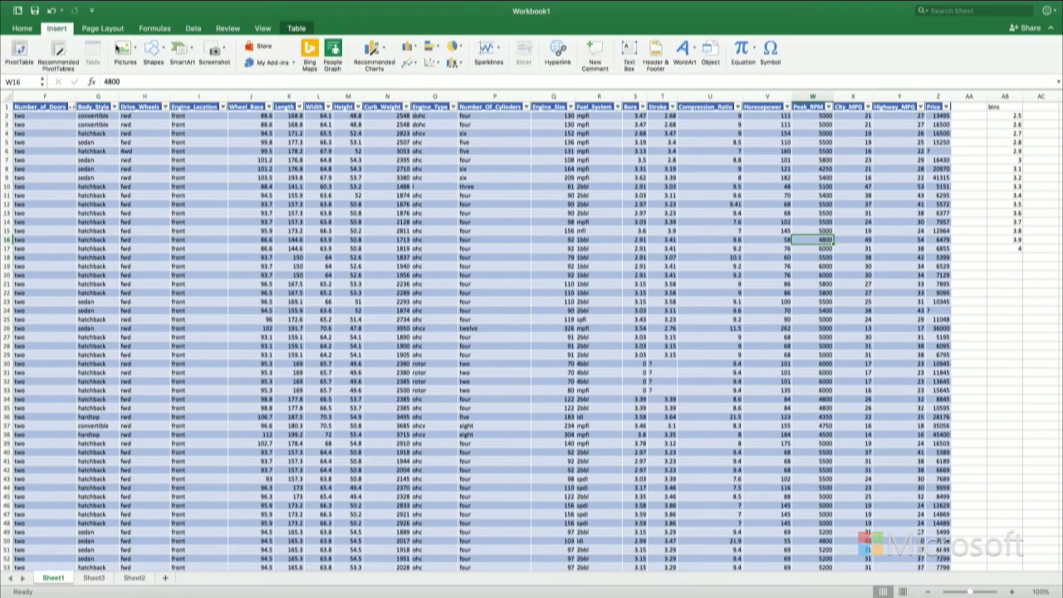
left_click(429, 64)
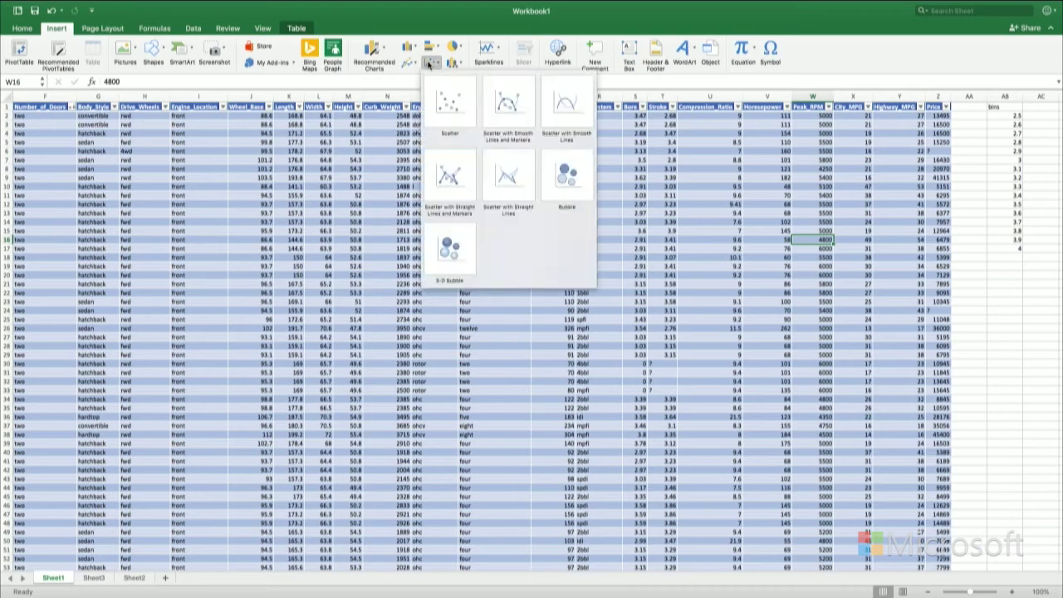
left_click(446, 104)
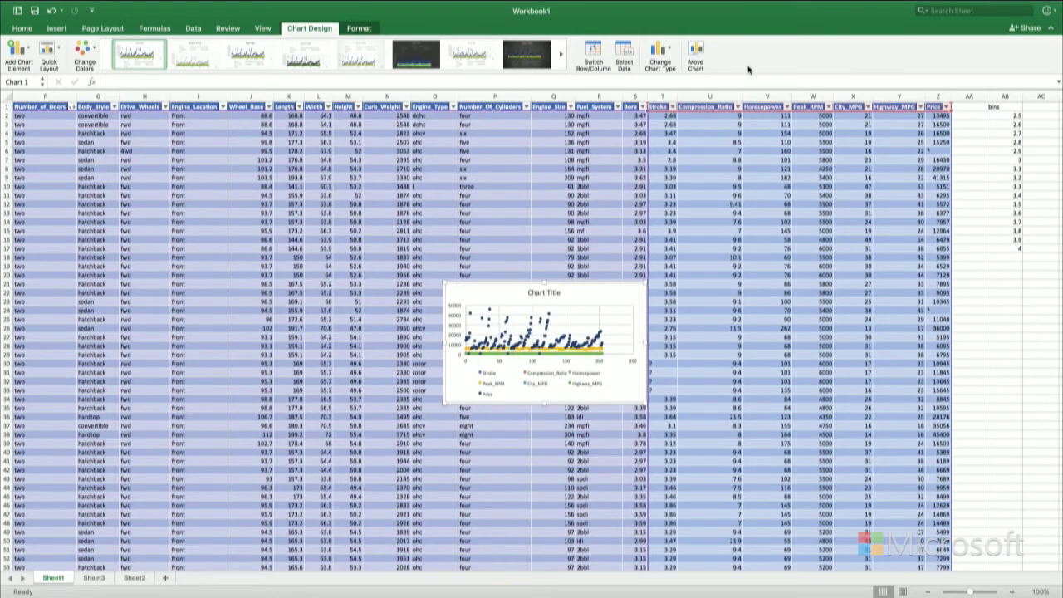
Step: Change the scatter chart's data range to the Engine_Size and Horesepower columns, =Sheet1!$Q:$Q,Sheet1!$V:$V
left_click(624, 54)
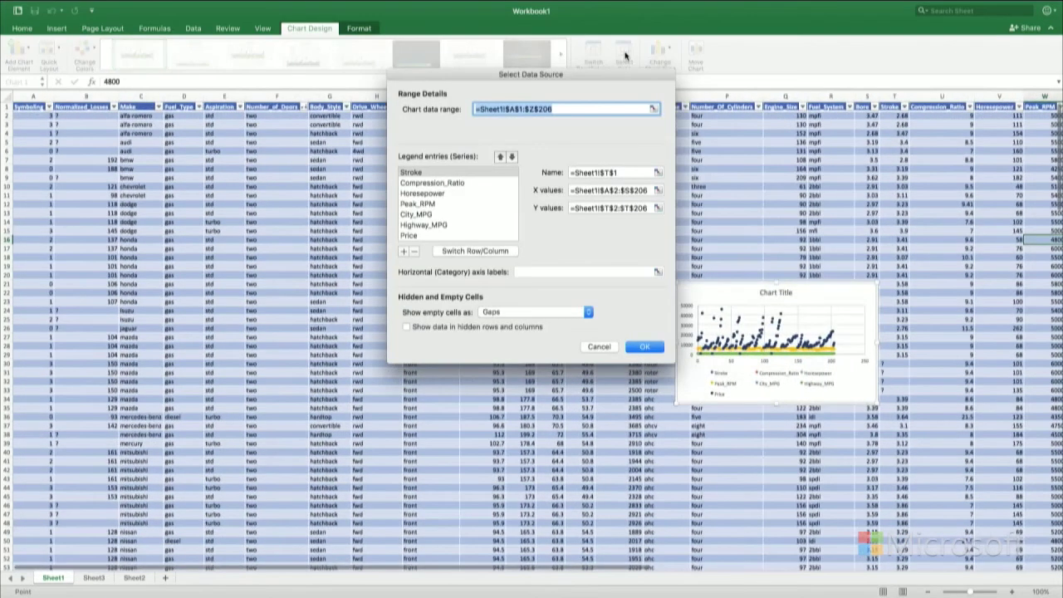
left_click_drag(558, 79, 436, 108)
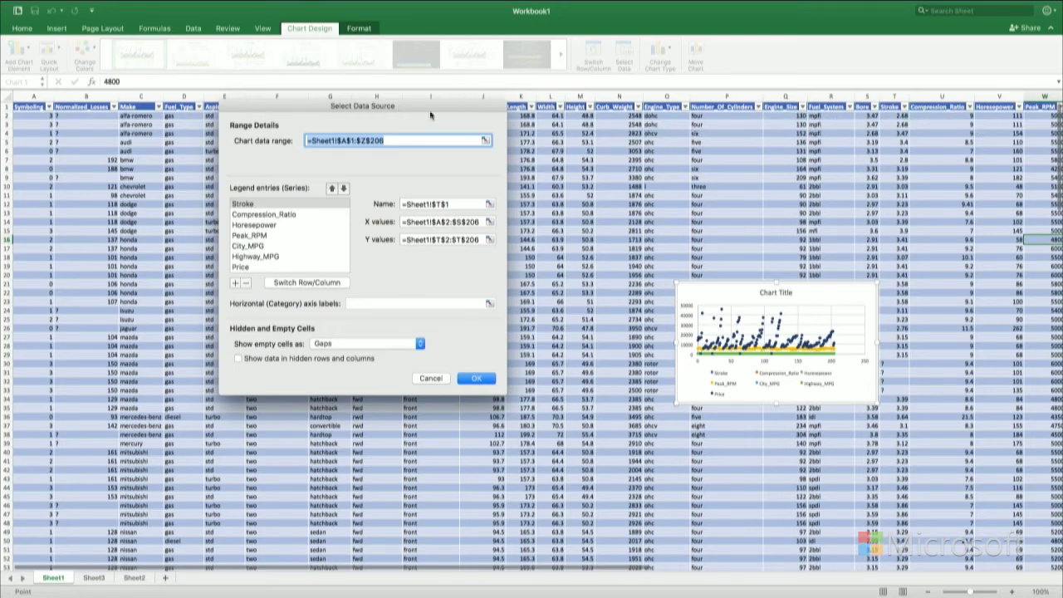
left_click_drag(397, 142, 312, 143)
key("BackSpace")
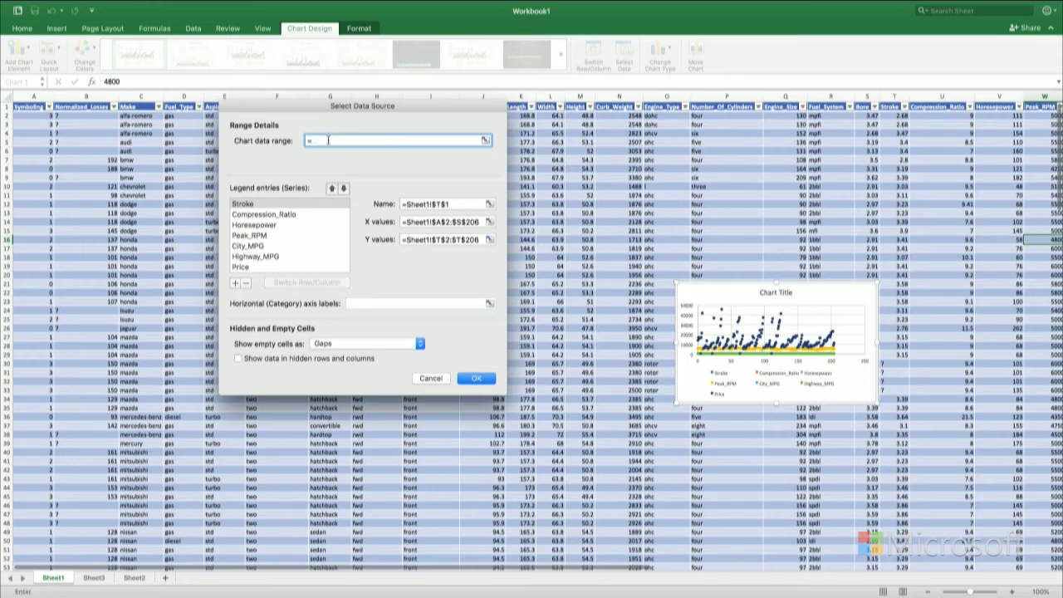
left_click_drag(446, 108, 430, 145)
left_click(787, 99)
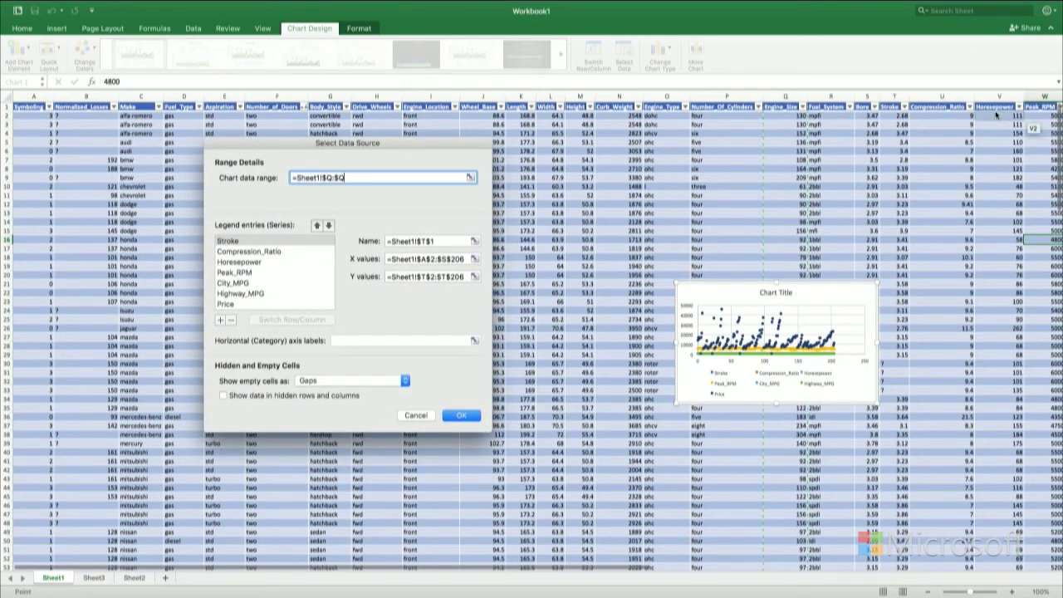
type(",")
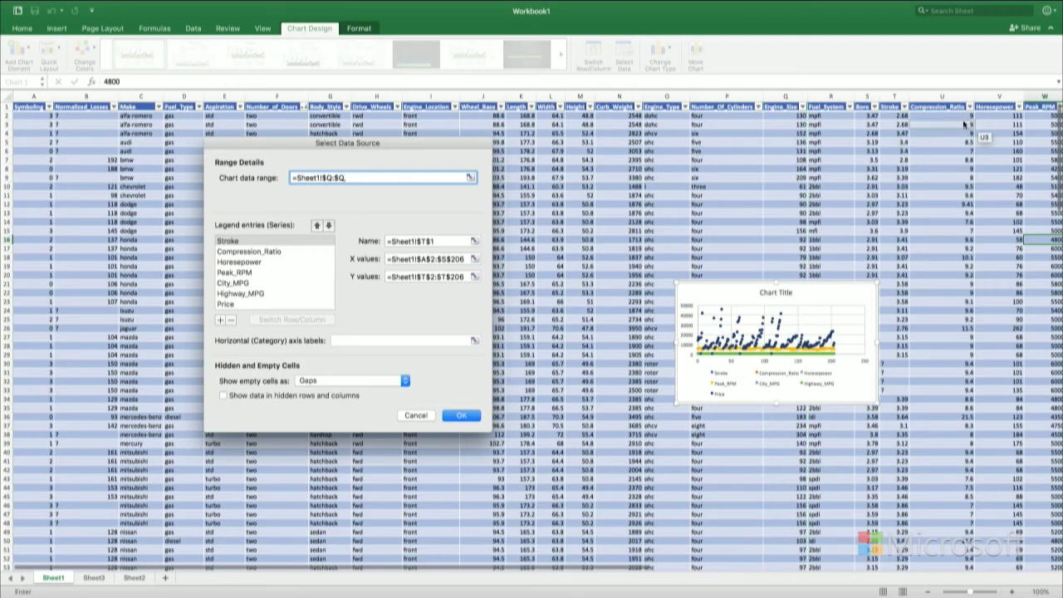
left_click(996, 98)
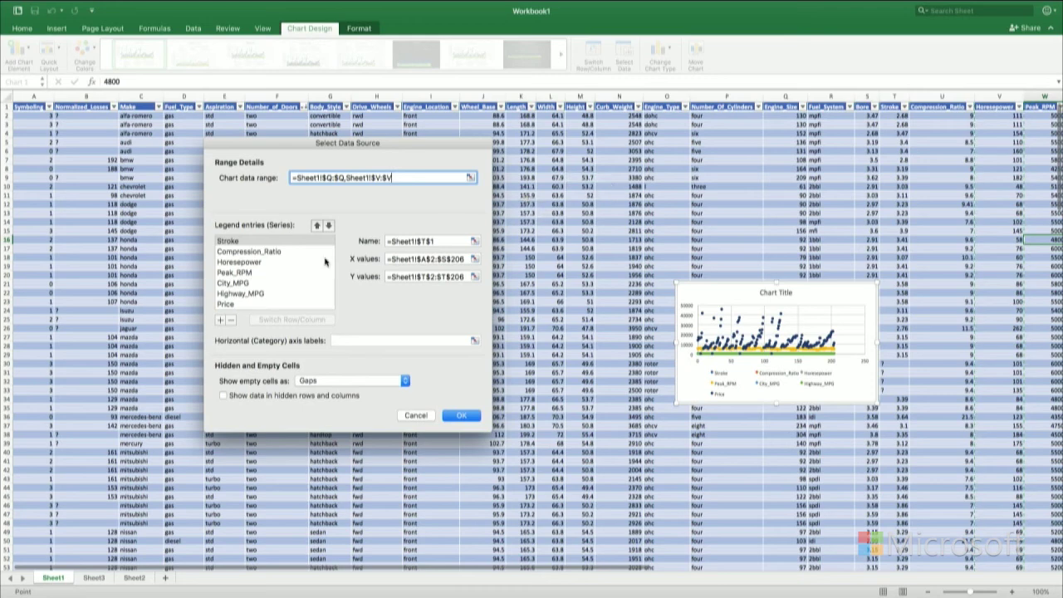
left_click(232, 305)
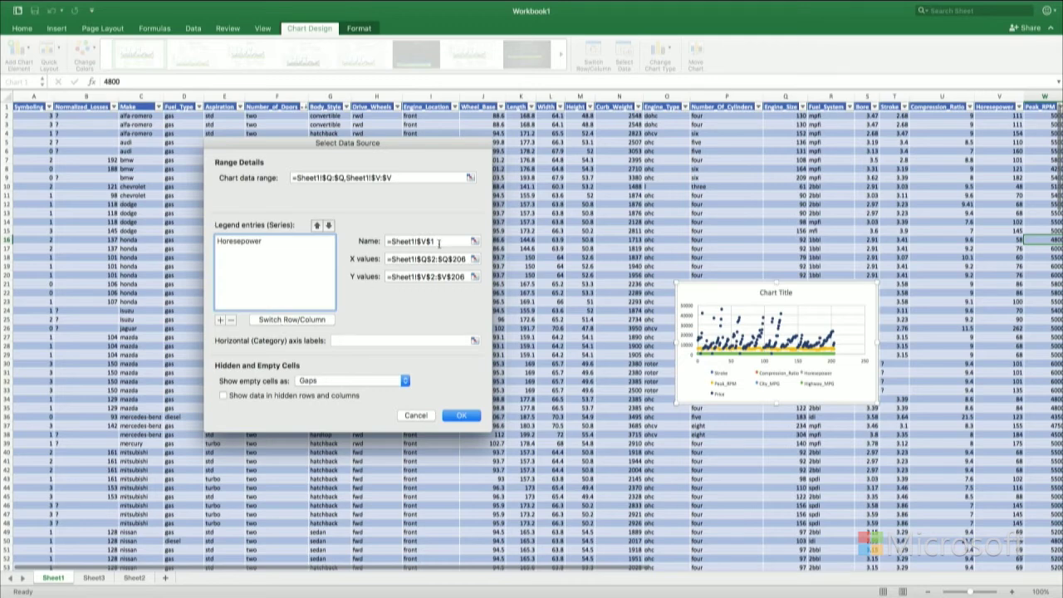
left_click(468, 417)
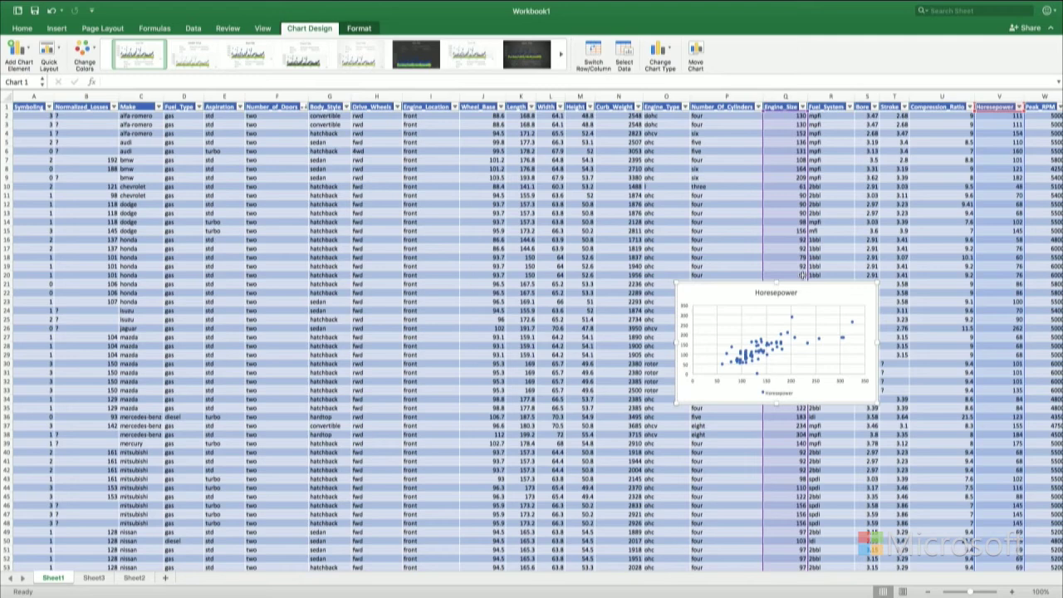
Step: Enlarge the Horesepower scatter chart and reposition it over the middle of the car data table
left_click_drag(974, 490, 998, 503)
left_click_drag(833, 307, 653, 284)
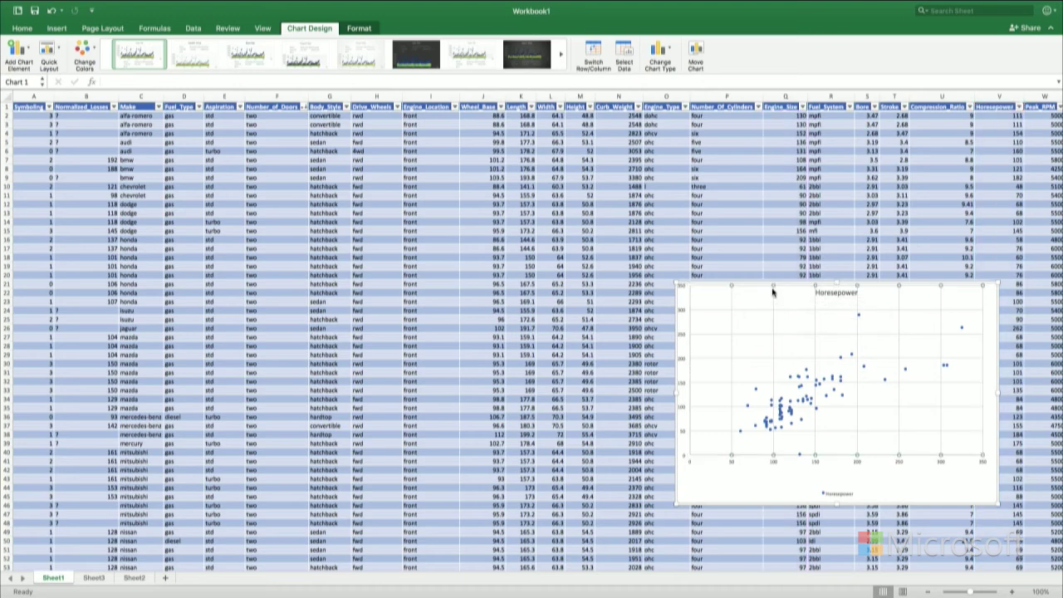
left_click_drag(742, 467, 297, 287)
left_click_drag(556, 324, 743, 472)
left_click_drag(554, 295, 525, 321)
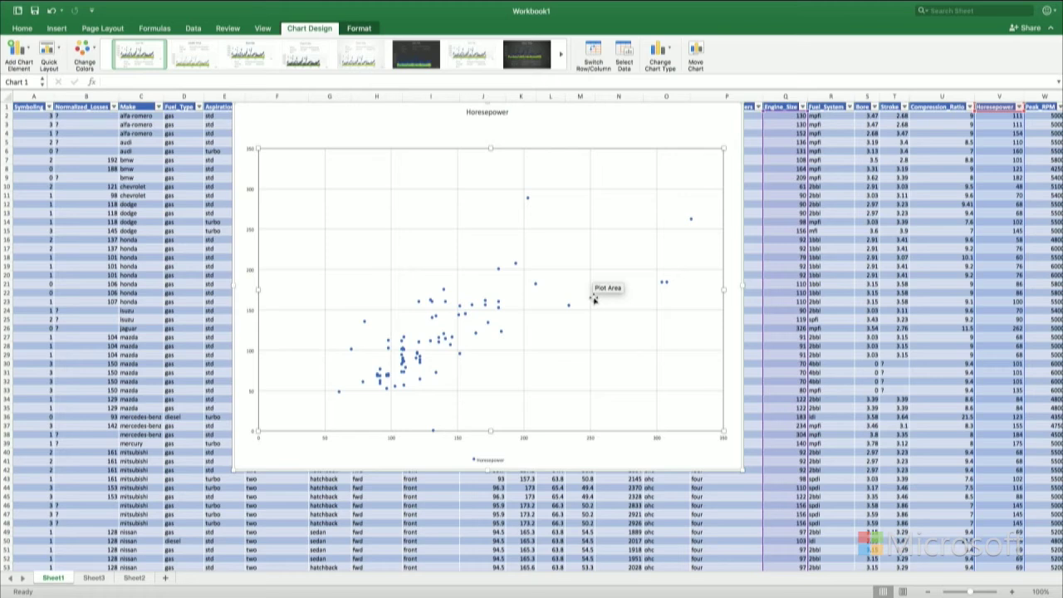
Step: Add a linear trendline to the Horesepower series in the scatter chart
mouse_move(569, 307)
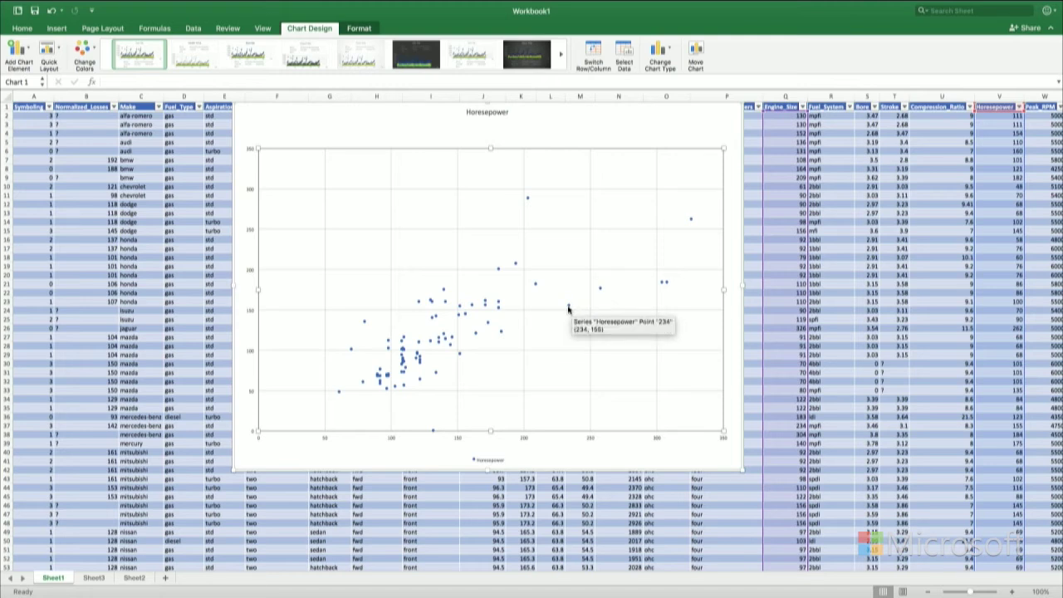
left_click(569, 308)
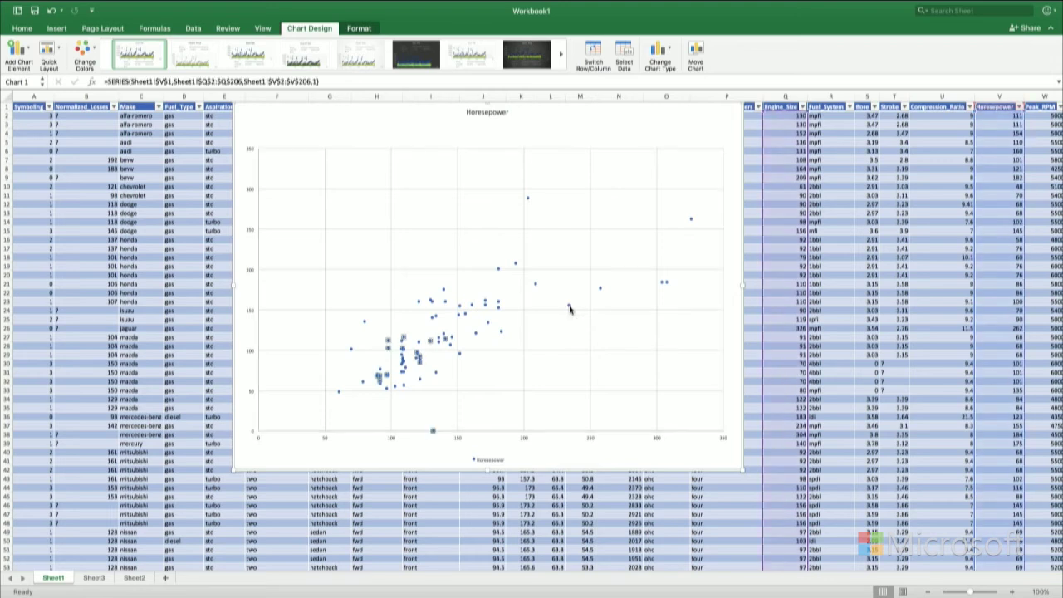
right_click(569, 307)
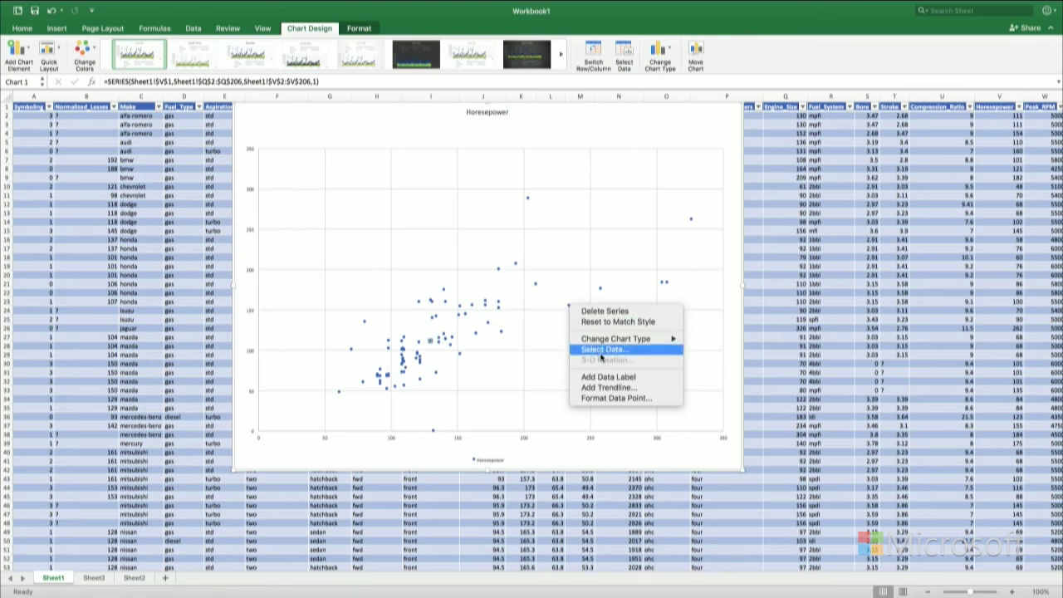
left_click(606, 388)
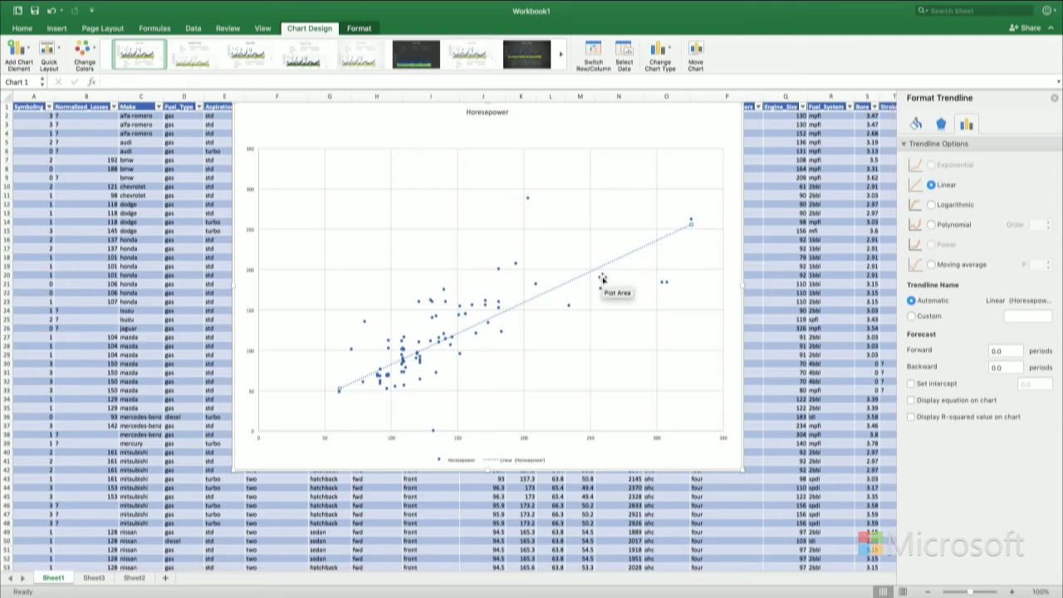
Step: Try the Polynomial and Logarithmic trendline types, returning the trendline to Linear
left_click(931, 225)
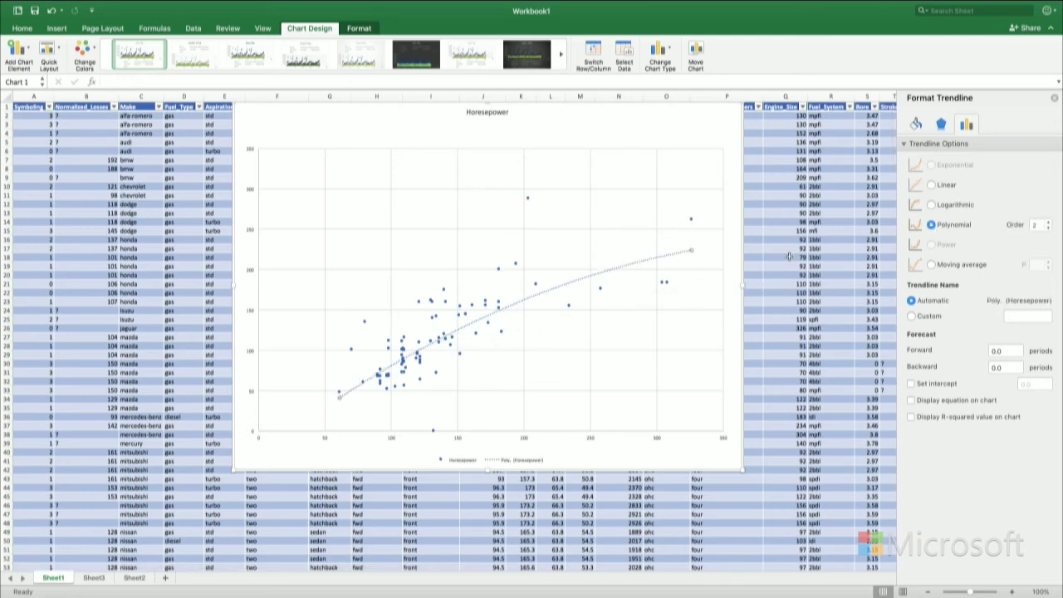
left_click(934, 185)
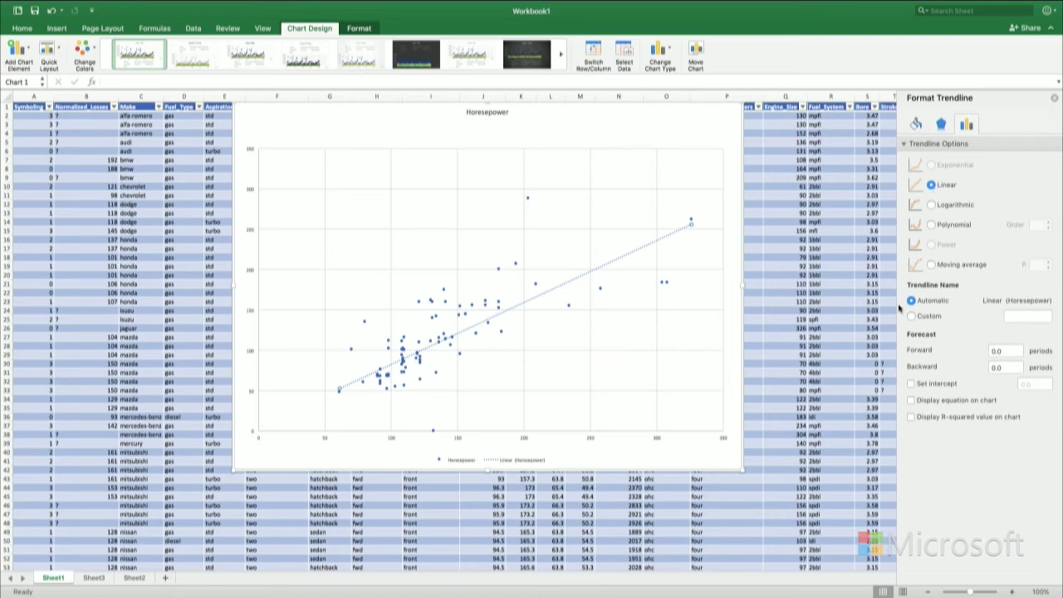
left_click(932, 205)
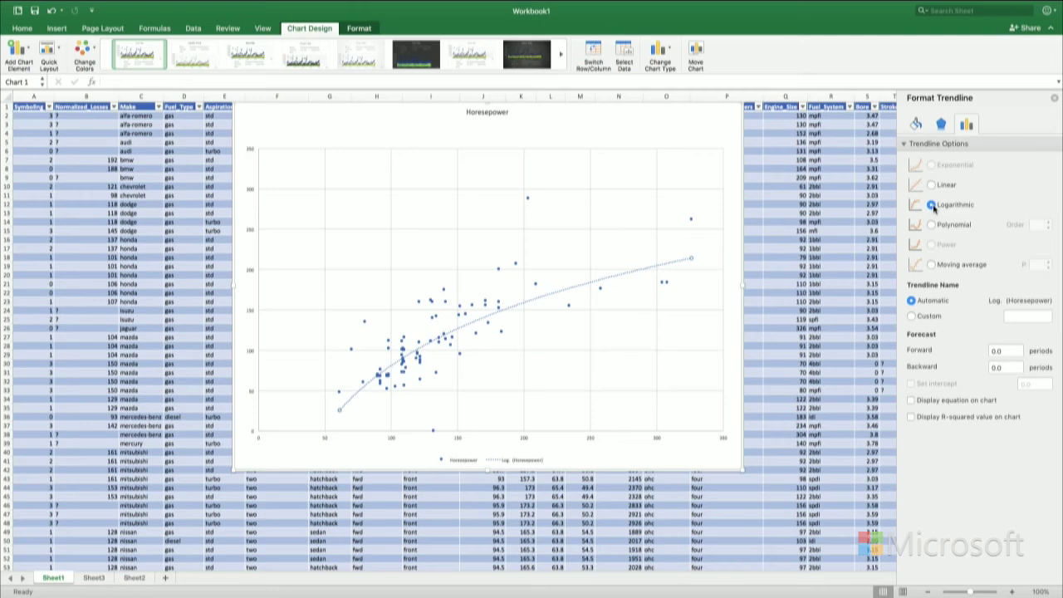
left_click(932, 185)
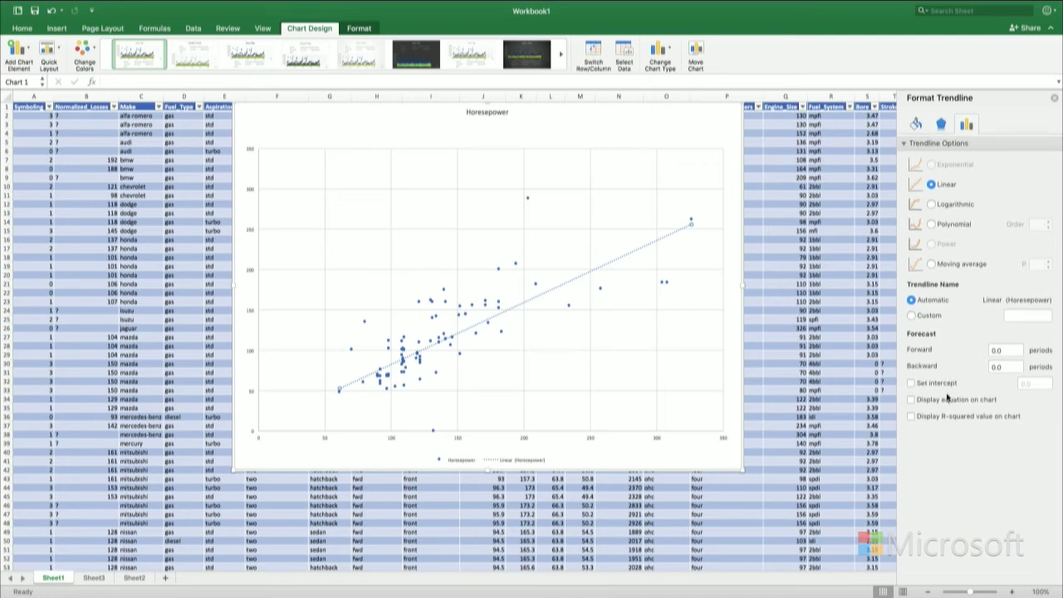
Step: Display the linear trendline's equation and R-squared value on the chart
left_click(912, 400)
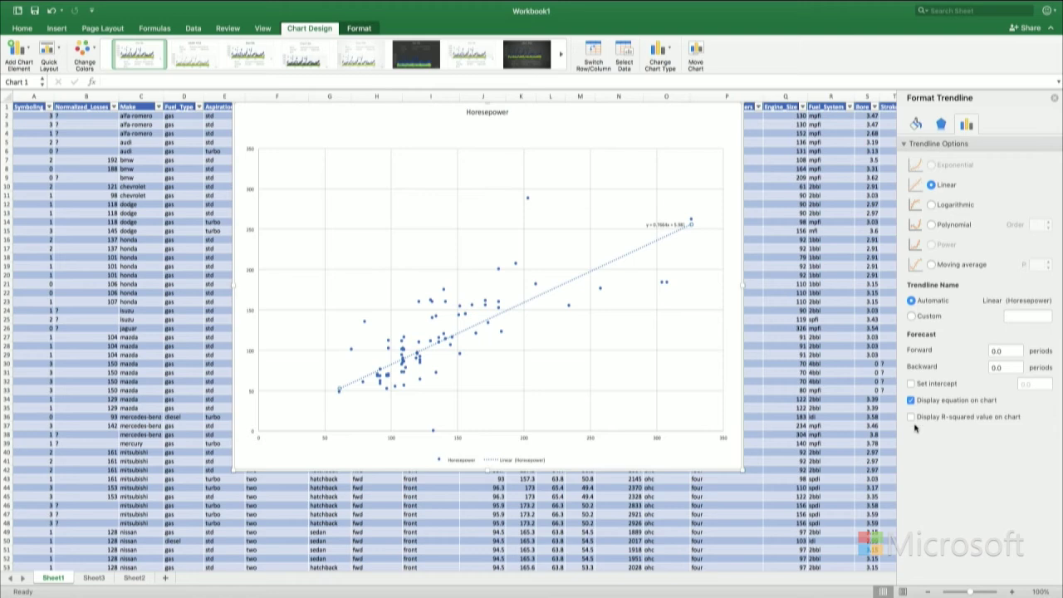
left_click(912, 418)
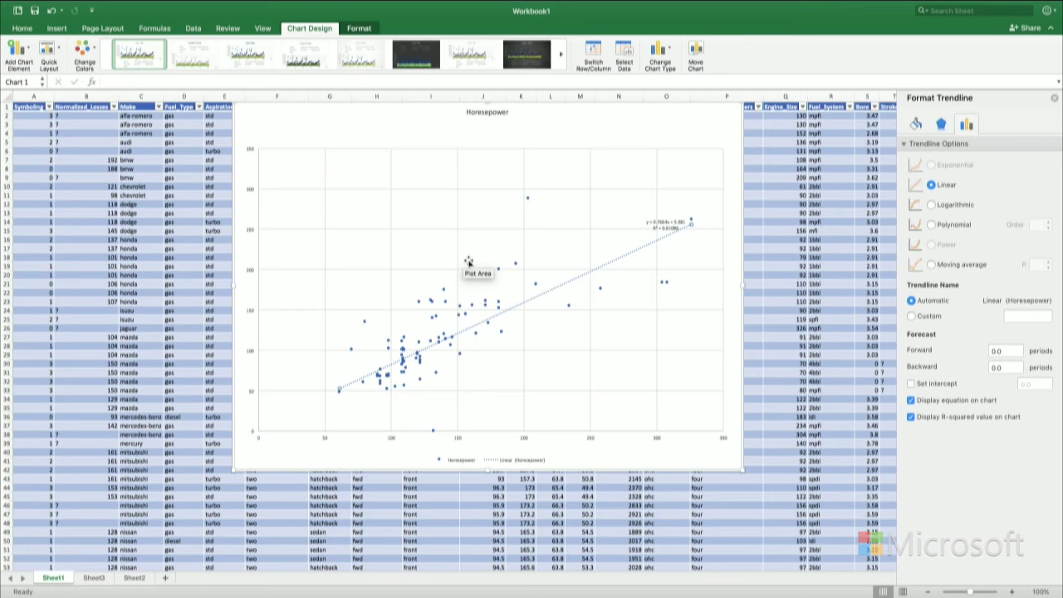
Step: Delete the Horesepower scatter chart from Sheet1
left_click(408, 149)
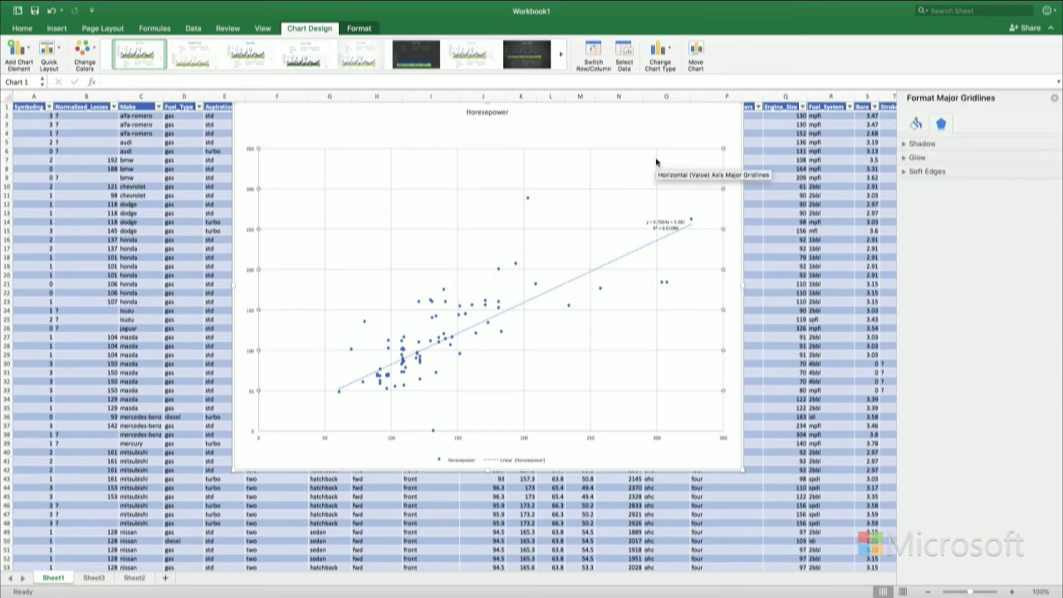
left_click(272, 123)
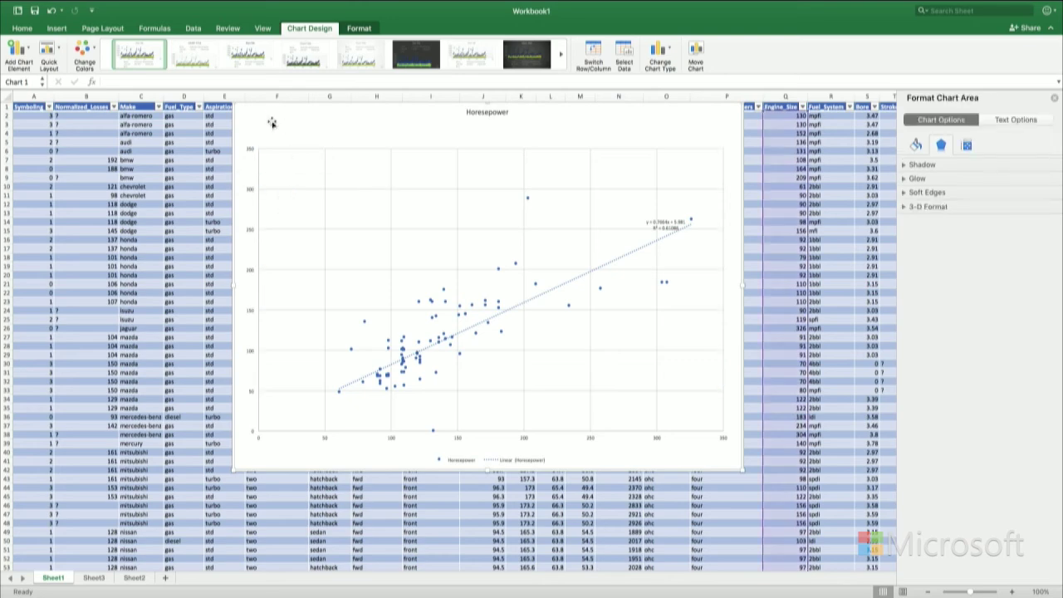
key("Delete")
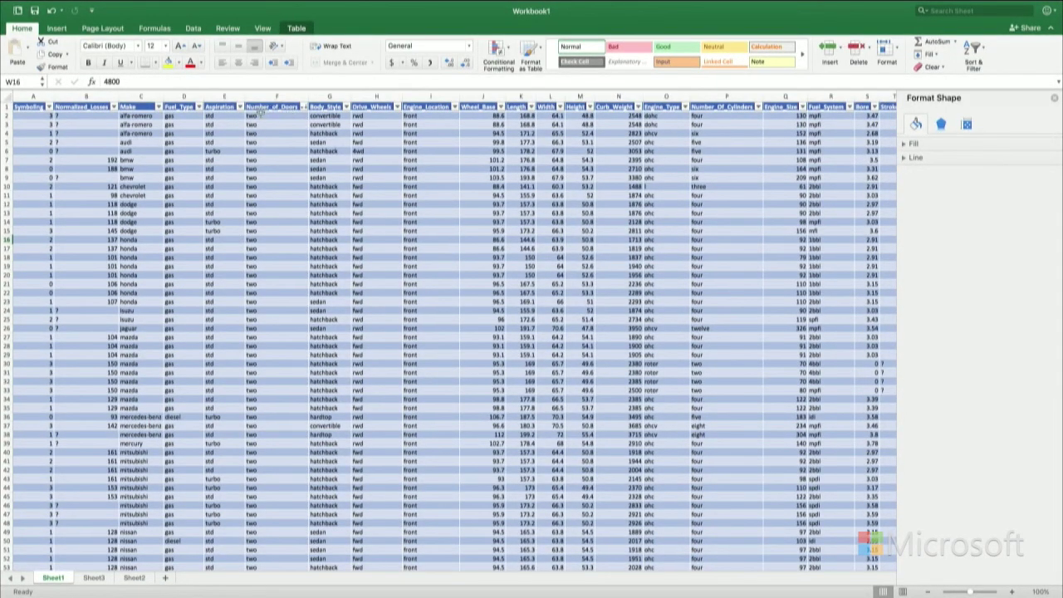
Step: Copy the Wheel_Base header and the two-door cars' values, cells J1:J90, to a separate column starting at AD1
left_click(485, 106)
left_click_drag(484, 107, 467, 549)
left_click_drag(468, 590, 490, 369)
key("super+c")
scroll(689, 366, "right", 15)
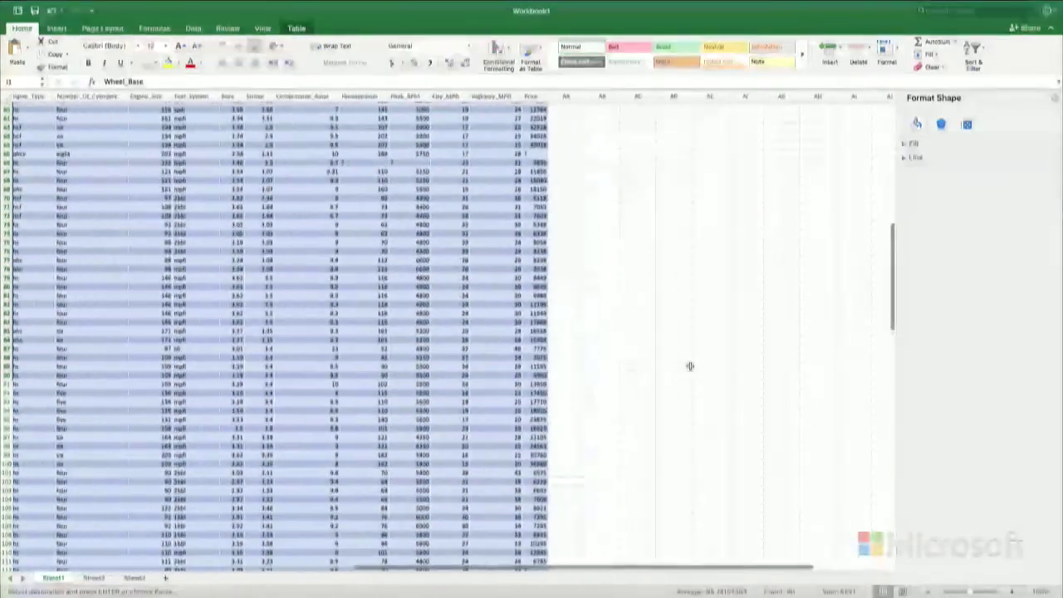
scroll(689, 366, "up", 15)
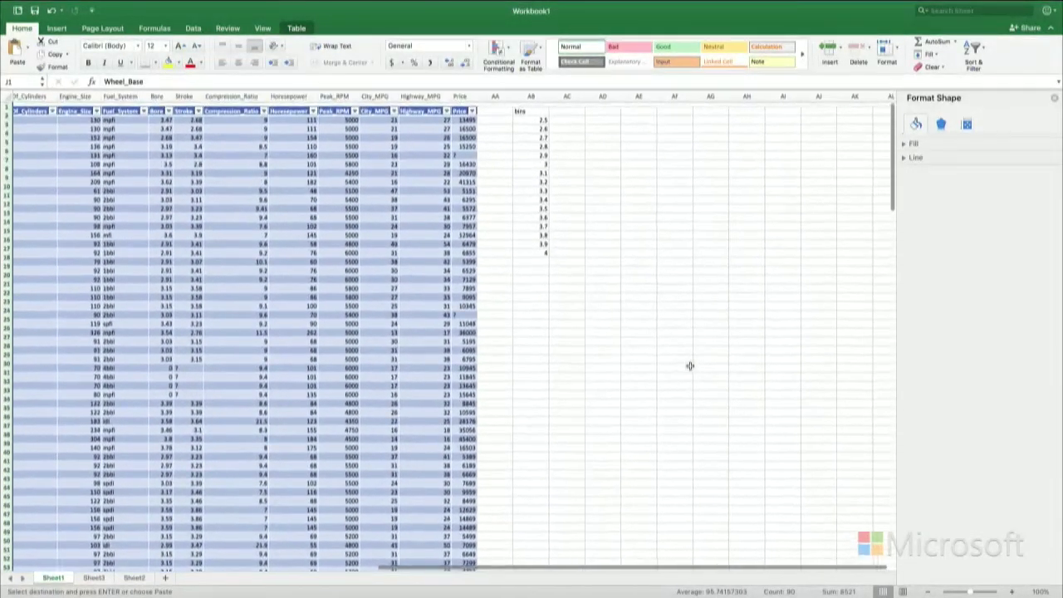
left_click(606, 108)
key("super+v")
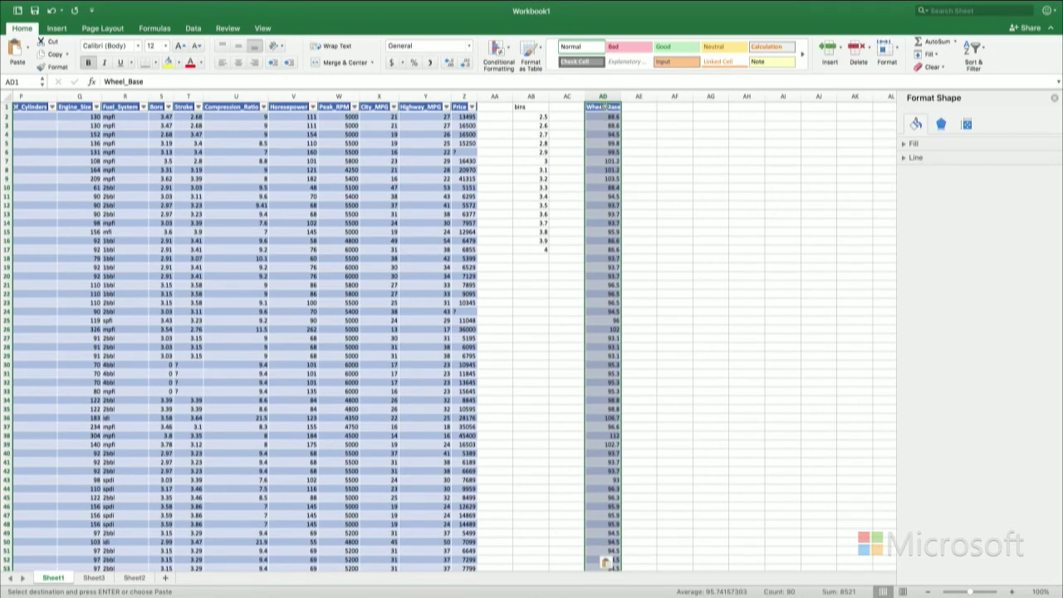
double_click(605, 109)
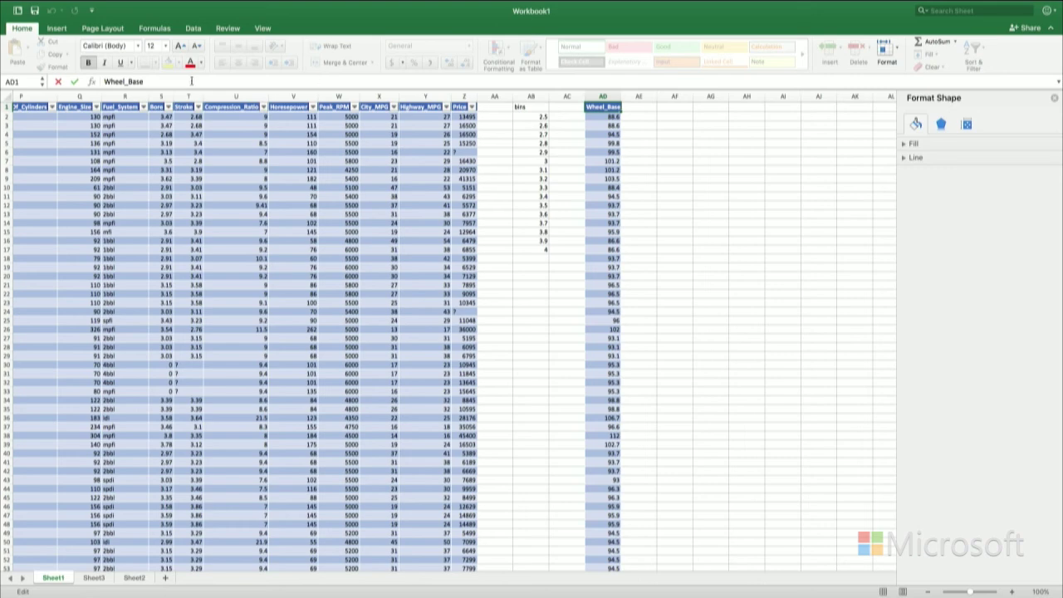
type("2 Door")
key("Escape")
left_click(603, 232)
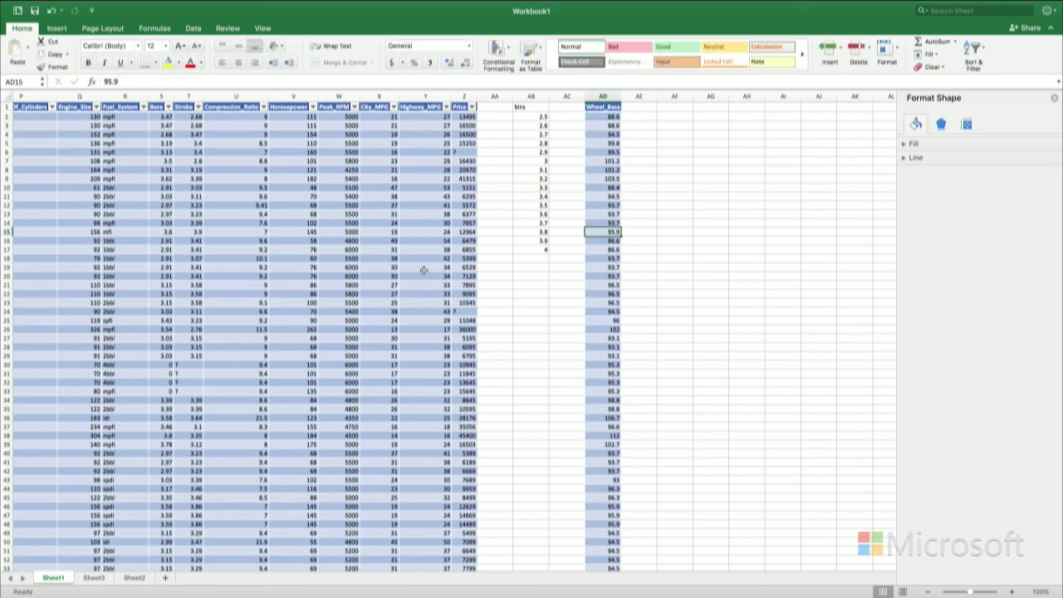
Step: Copy the four-door cars' Wheel_Base values, cells J91:J204, leaving out the rows with an unknown number of doors
scroll(170, 280, "left", 10)
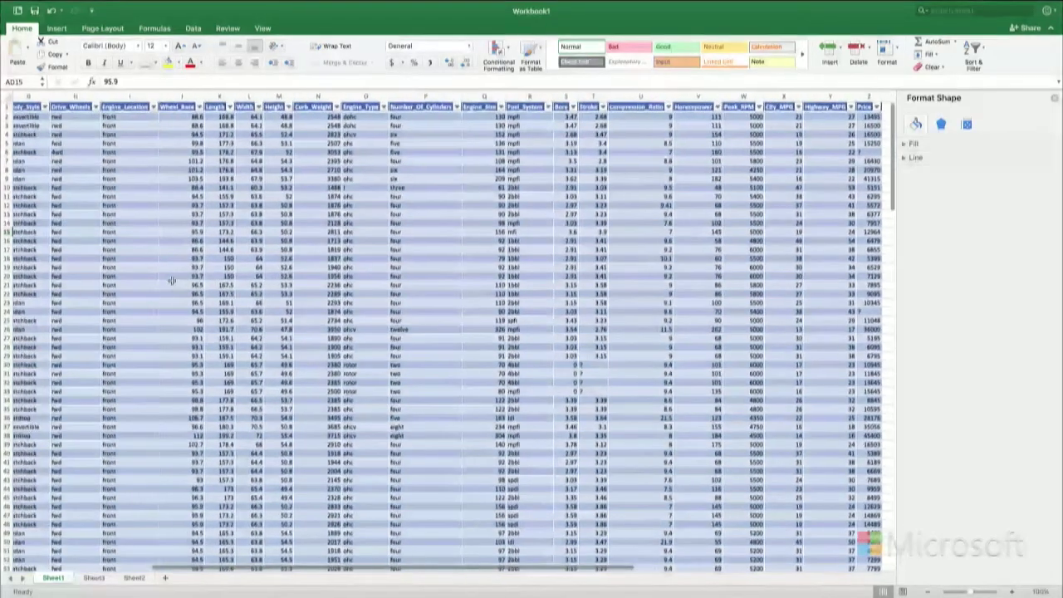
scroll(170, 280, "down", 5)
scroll(171, 280, "left", 3)
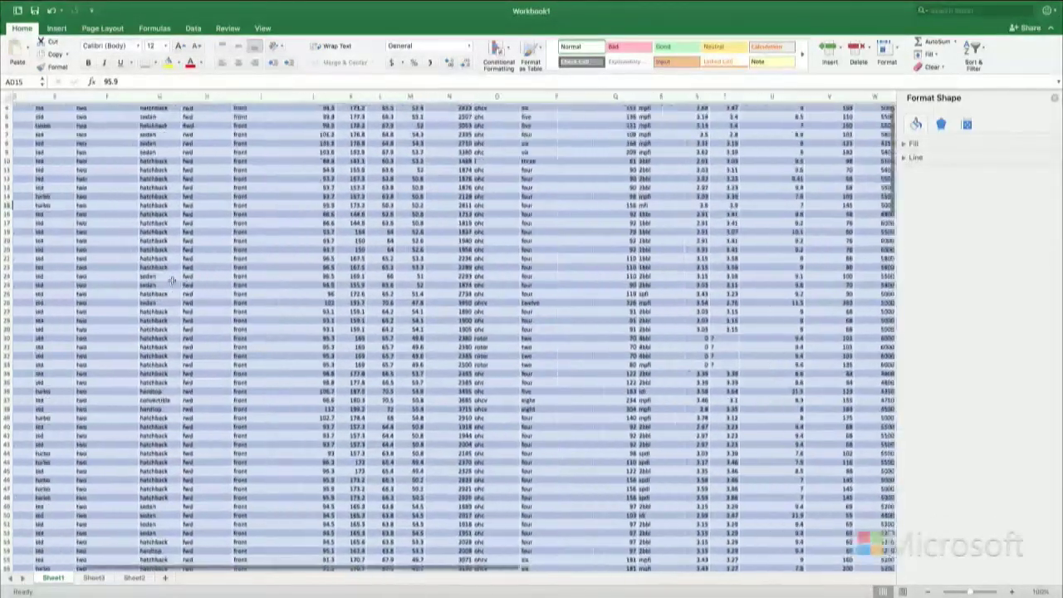
scroll(349, 270, "up", 6)
scroll(405, 264, "down", 10)
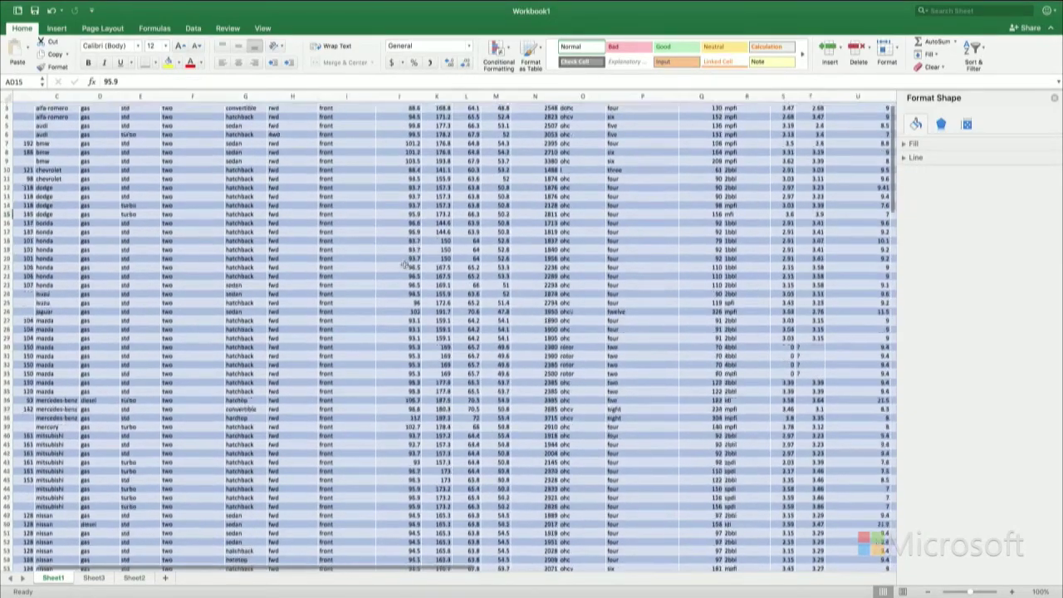
scroll(405, 264, "down", 7)
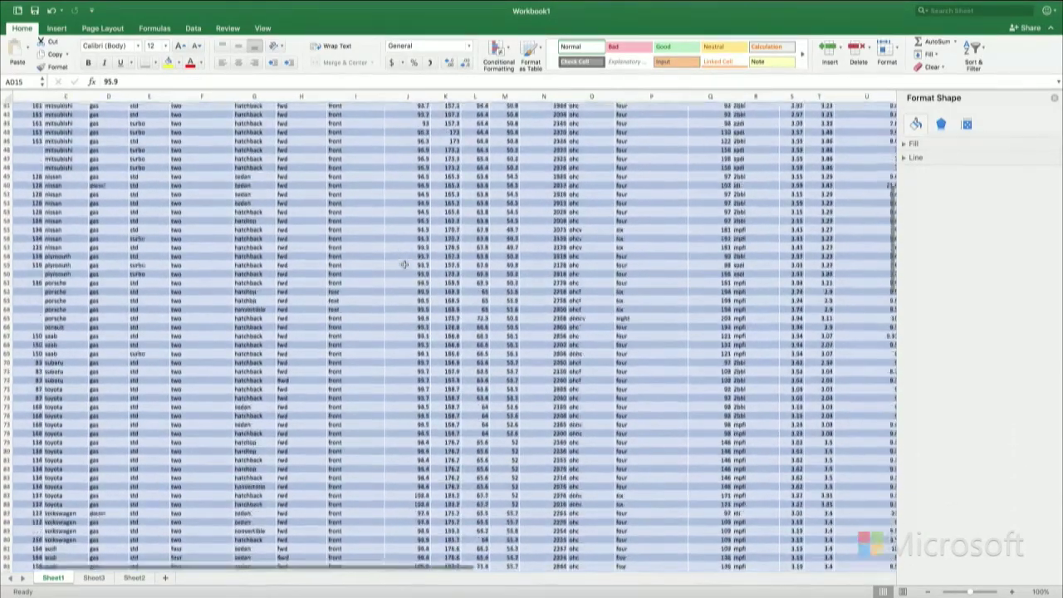
scroll(173, 277, "down", 2)
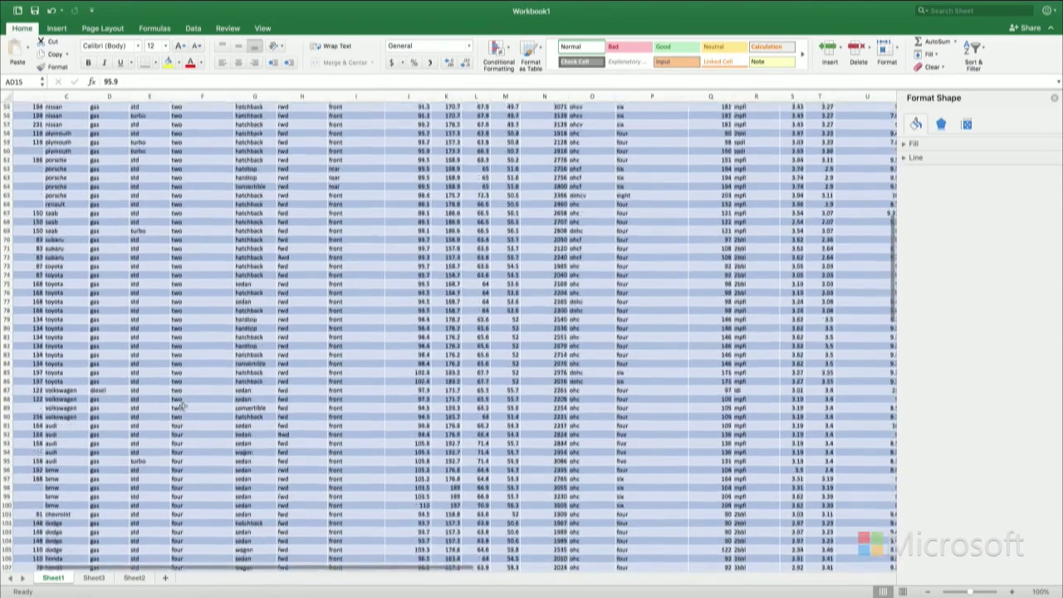
left_click(414, 425)
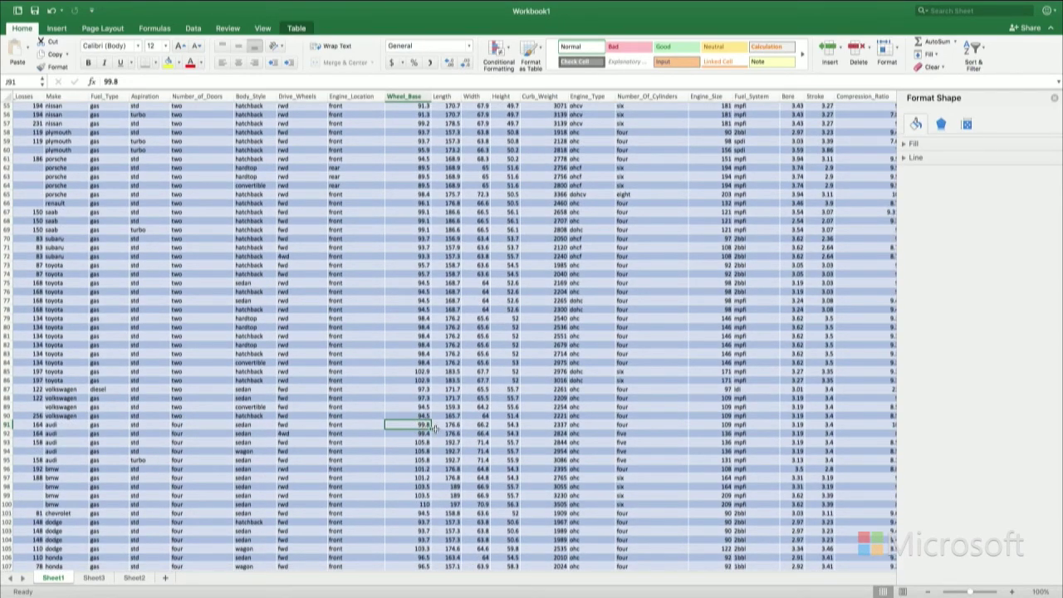
left_click_drag(431, 429, 413, 549)
scroll(379, 444, "down", 10)
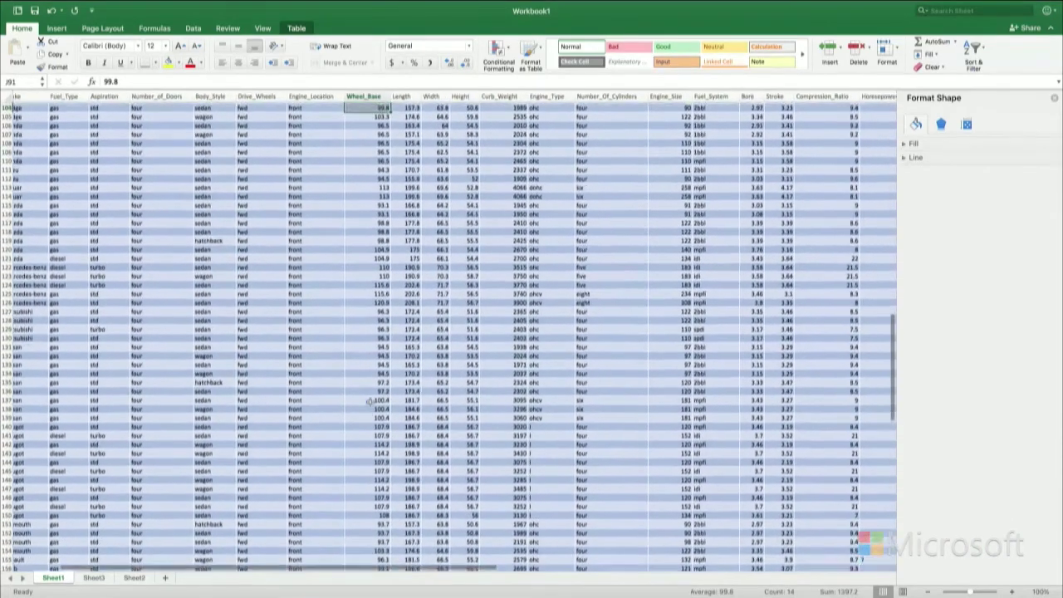
scroll(370, 402, "down", 10)
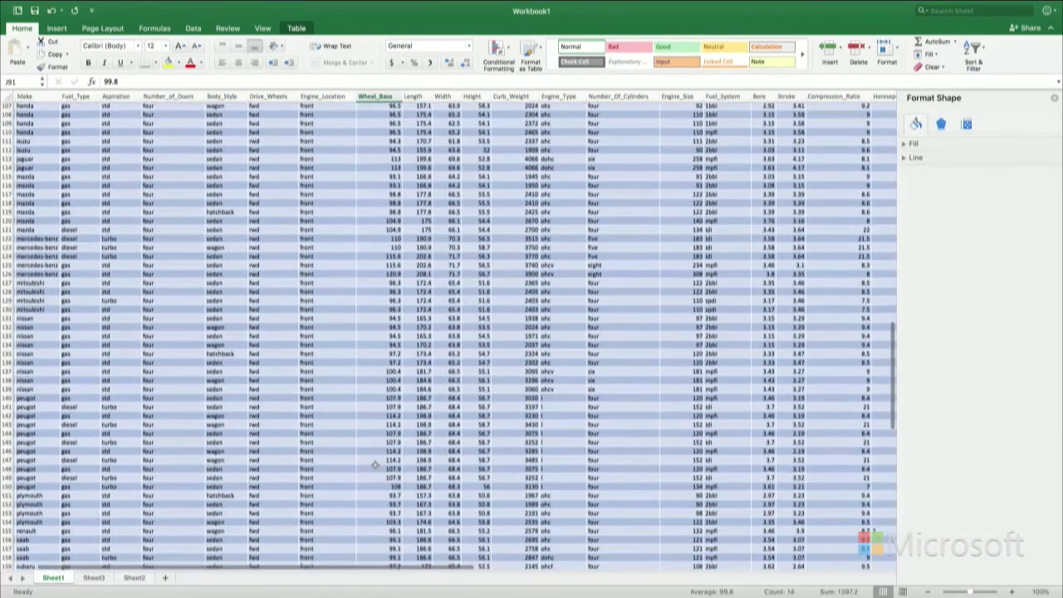
scroll(375, 466, "down", 10)
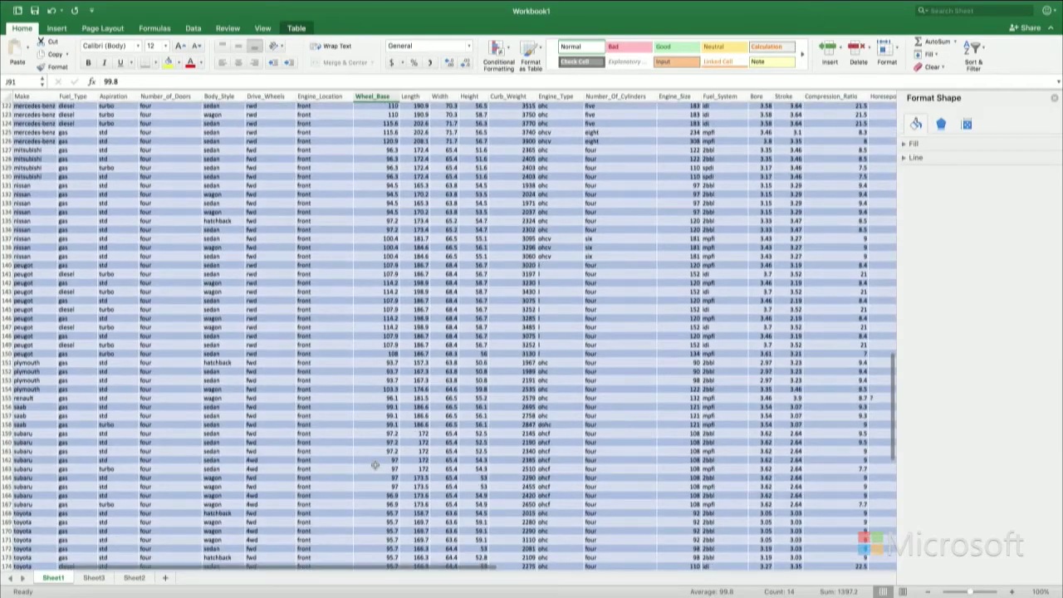
scroll(374, 465, "down", 15)
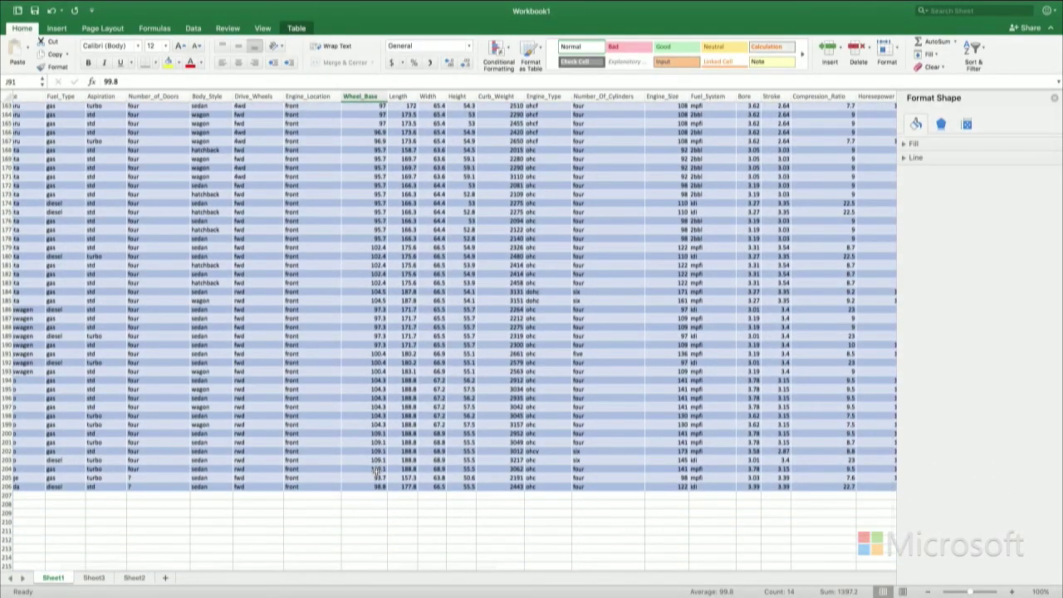
left_click(377, 469, "shift")
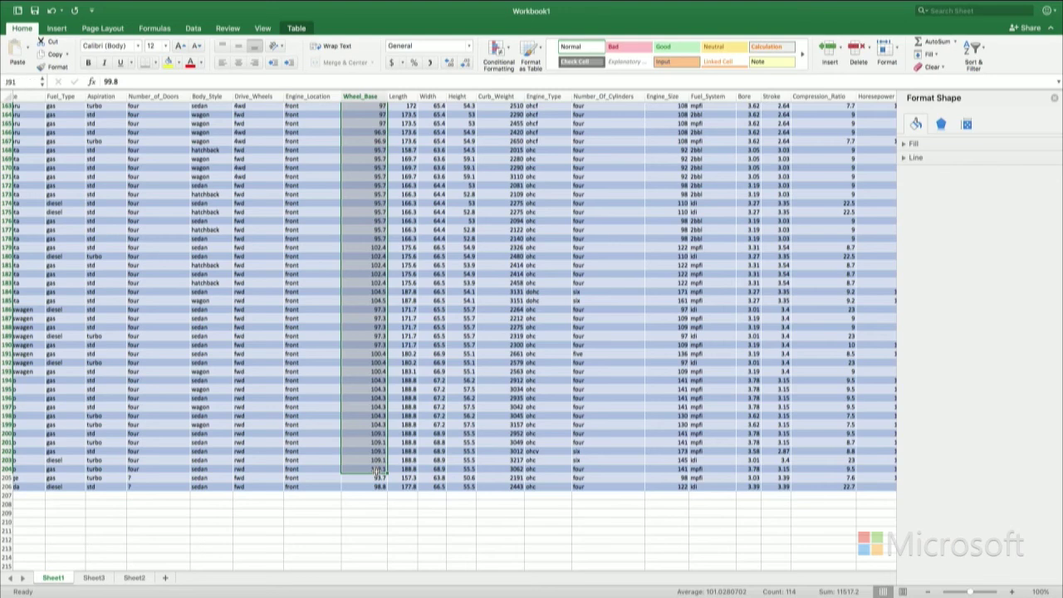
key("super+c")
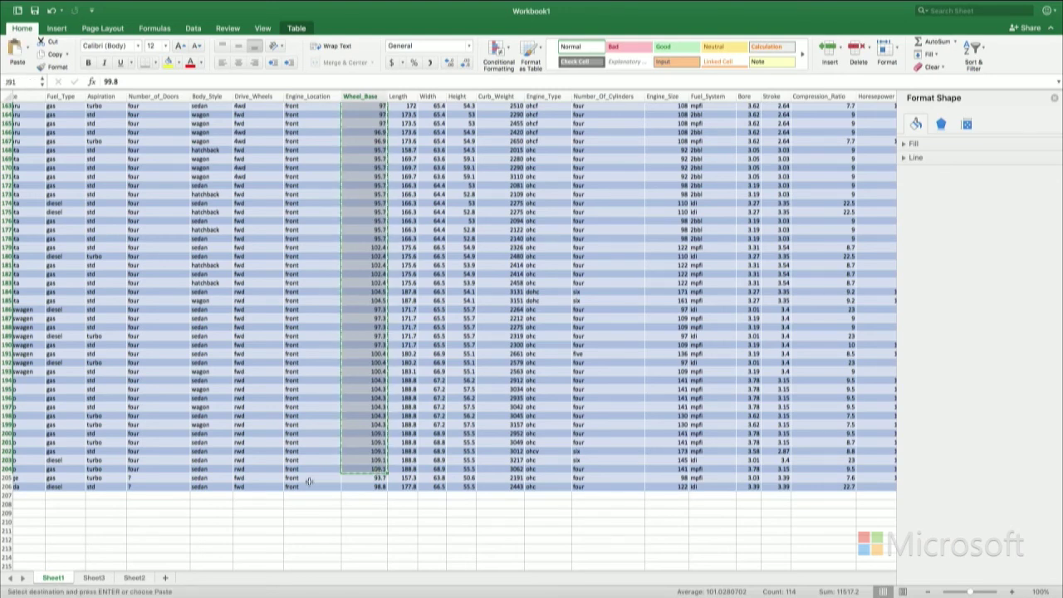
Step: Paste the copied four-door wheel base values into column AF, starting at AF2
scroll(309, 481, "left", 5)
scroll(308, 482, "up", 1)
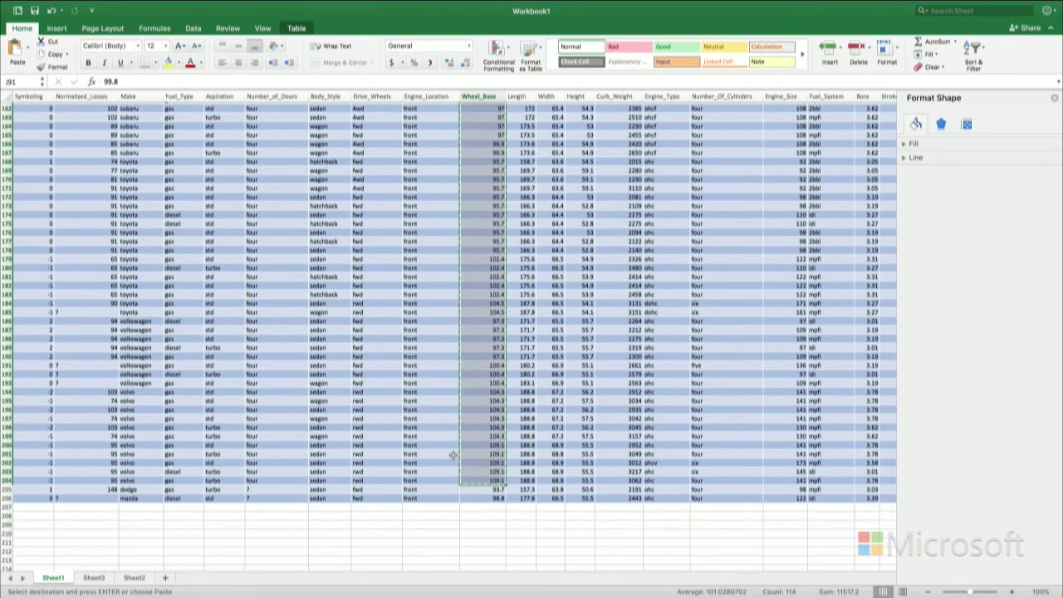
scroll(600, 430, "down", 1)
scroll(600, 431, "right", 15)
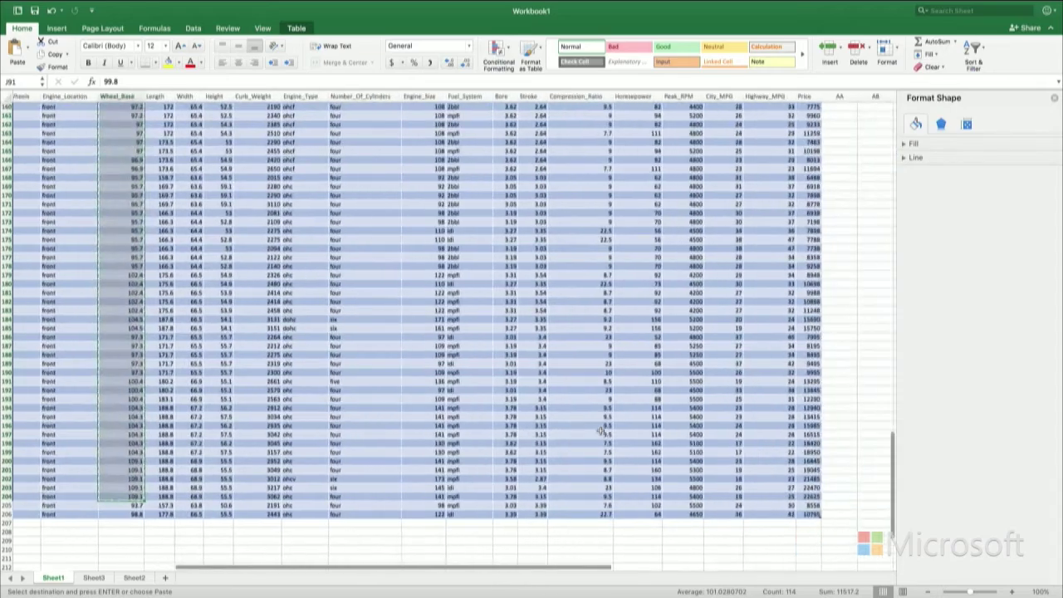
scroll(600, 430, "right", 4)
scroll(600, 431, "up", 20)
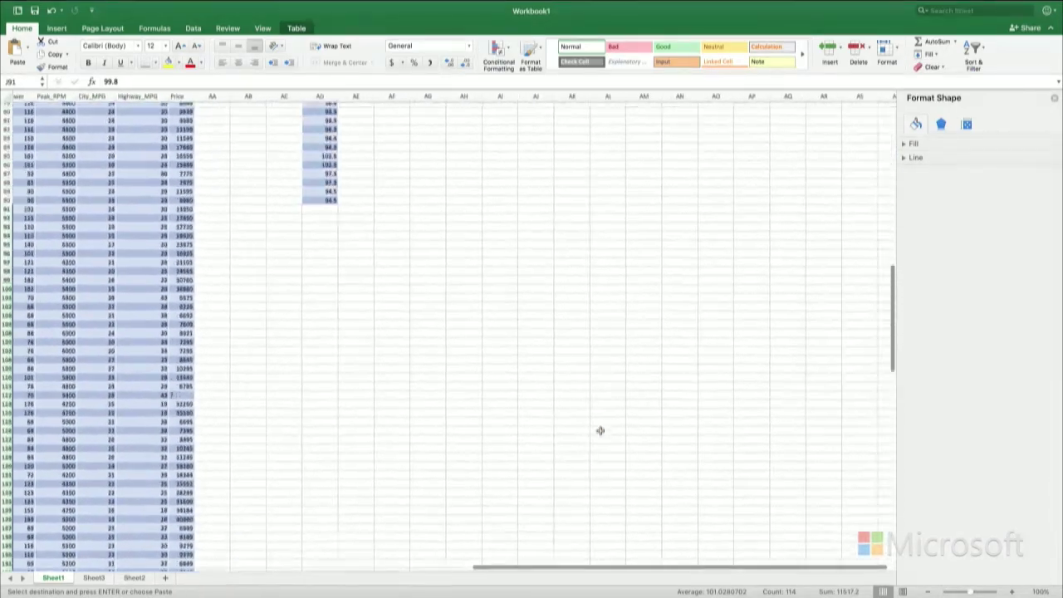
scroll(600, 430, "down", 1)
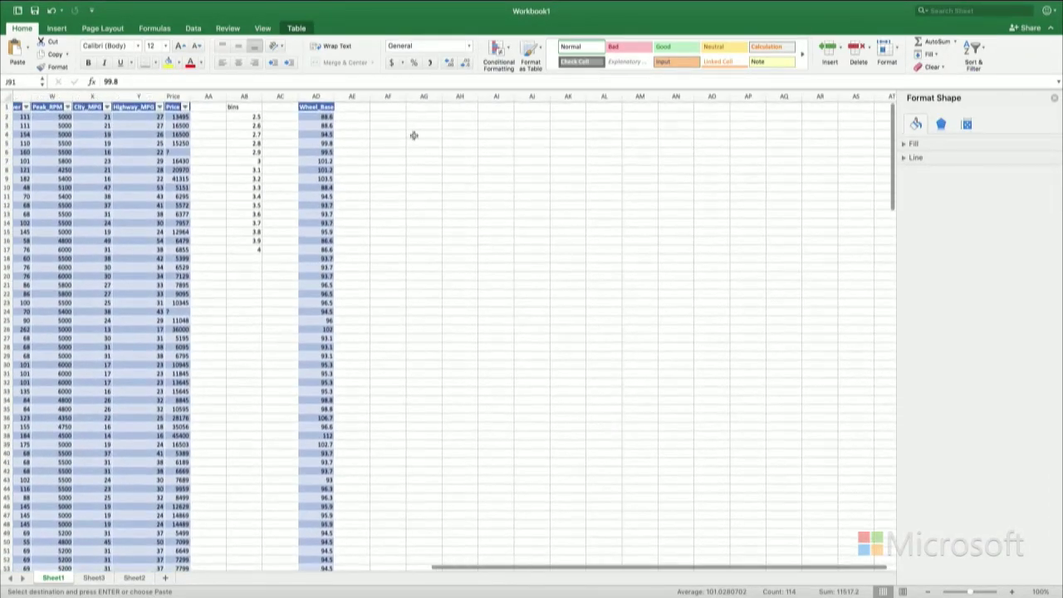
left_click(387, 117)
key("super+v")
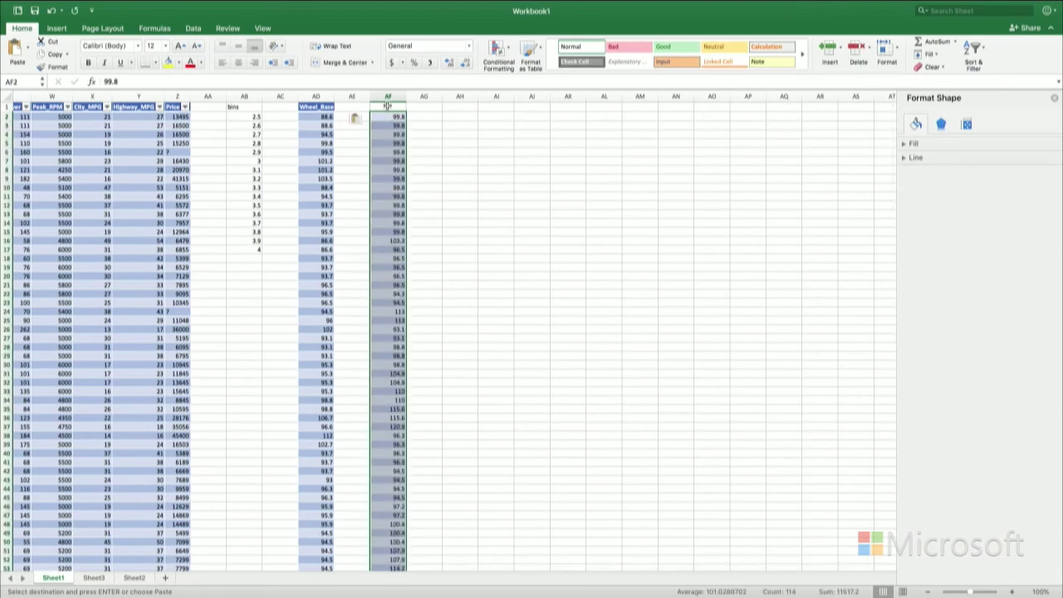
Step: Enter the header "Wheel_Base 4 Door" in cell AF1 above the four-door values
left_click(388, 107)
type("Wheel")
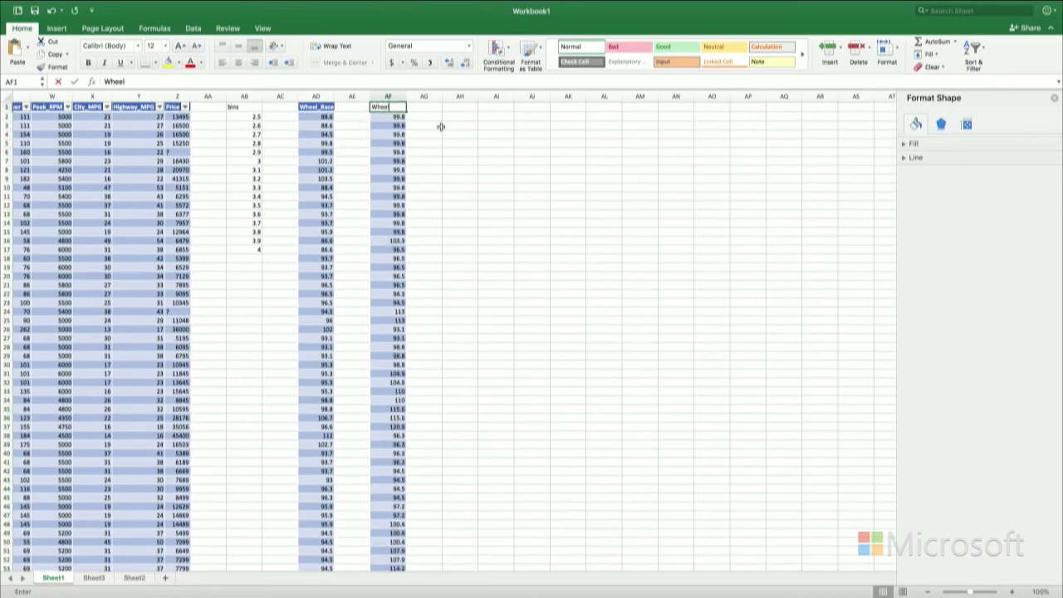
type("_Vase")
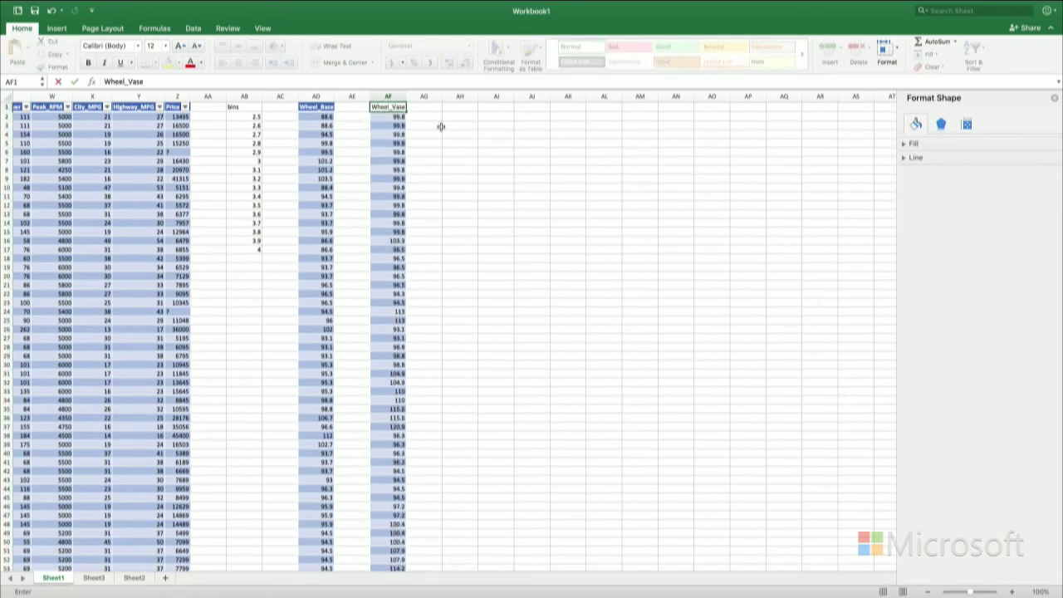
key("BackSpace")
key("BackSpace")
key("BackSpace")
key("BackSpace")
type("Base 4 Door")
left_click(470, 171)
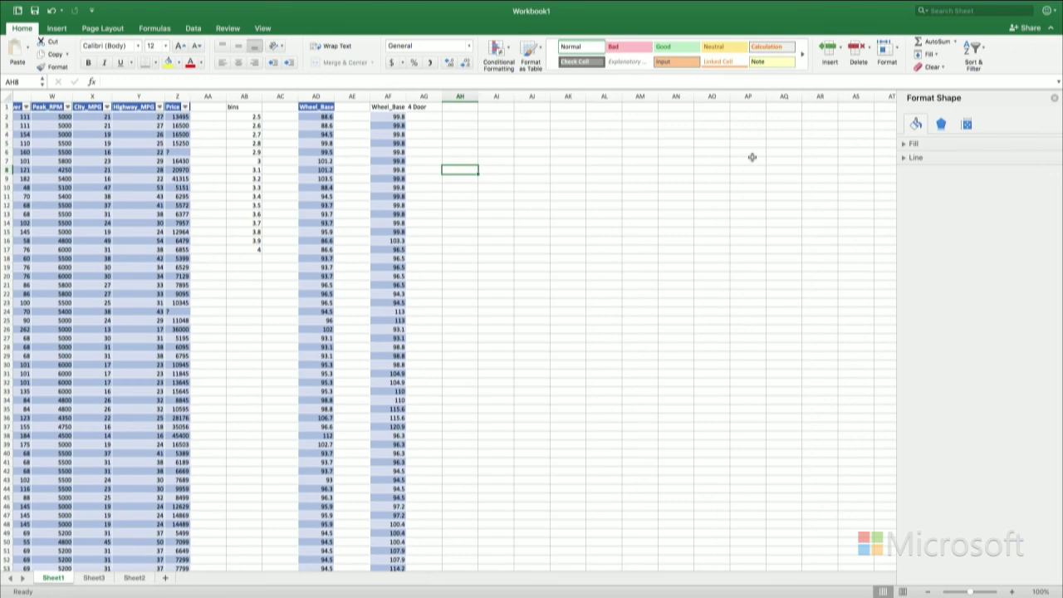
Step: Start the data analysis tool "t-Test: Two-Sample Assuming Unequal Variances" and move its dialog clear of the wheel base columns
left_click(197, 30)
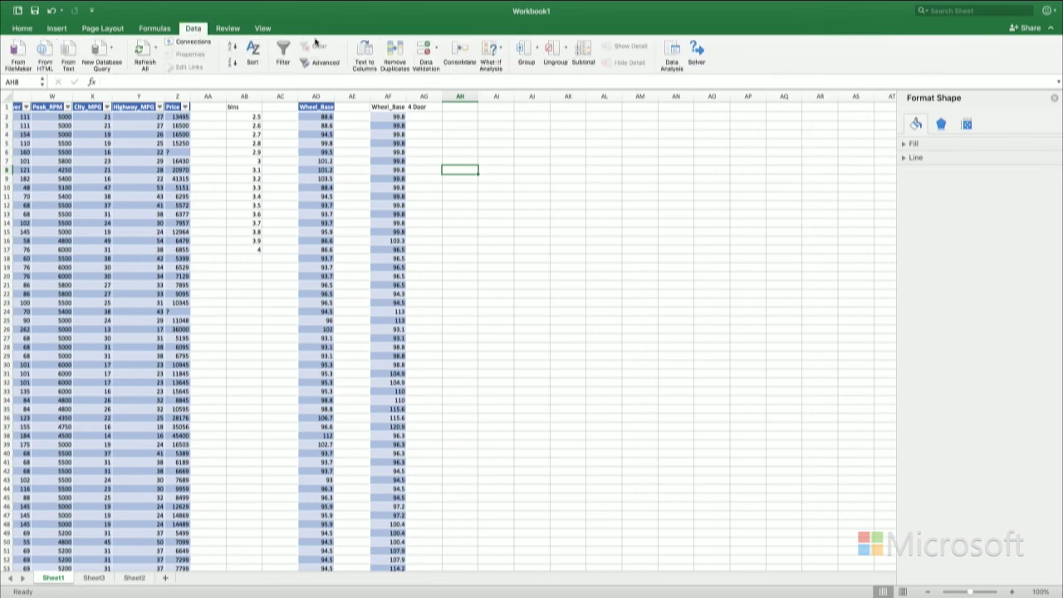
left_click(673, 56)
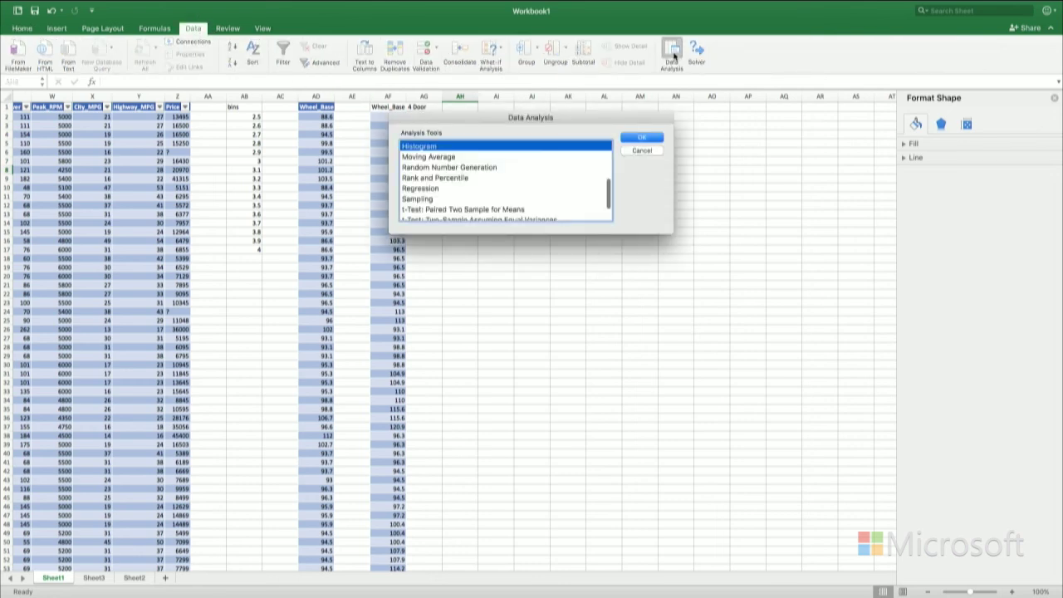
scroll(517, 192, "down", 3)
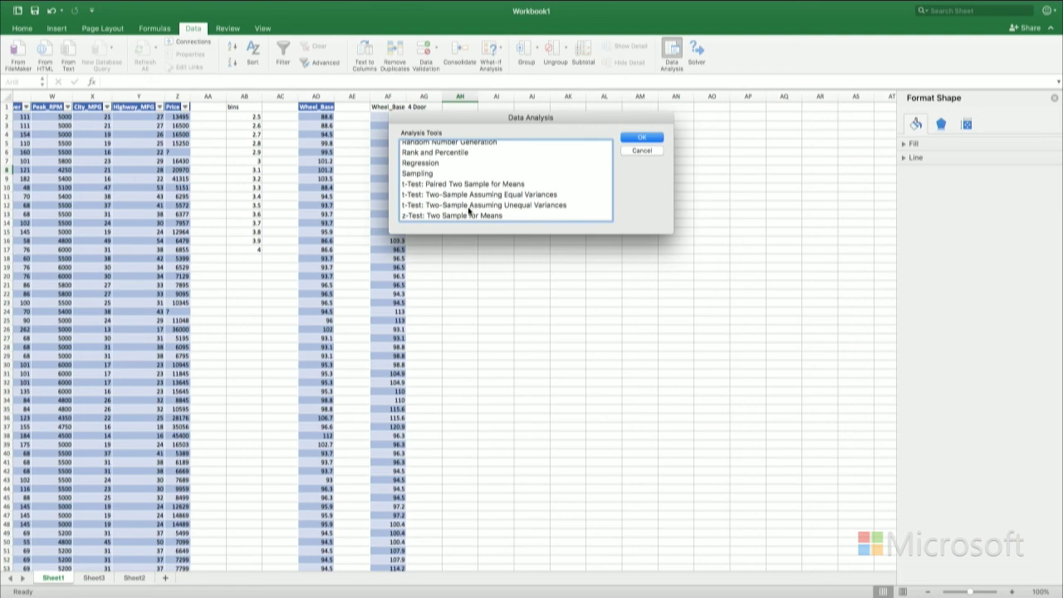
left_click(480, 206)
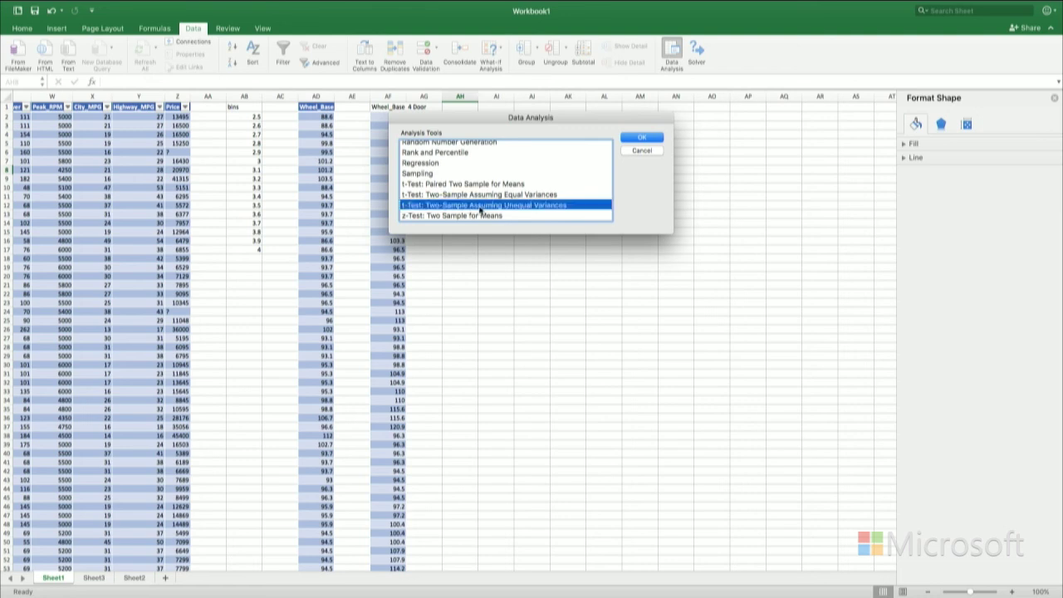
left_click(643, 137)
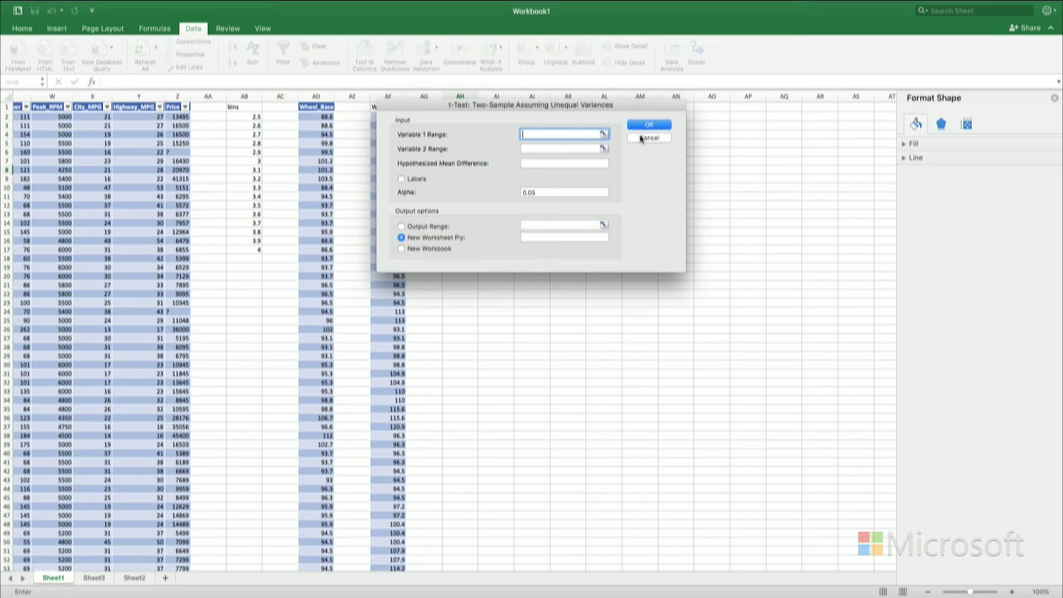
left_click_drag(583, 106, 723, 110)
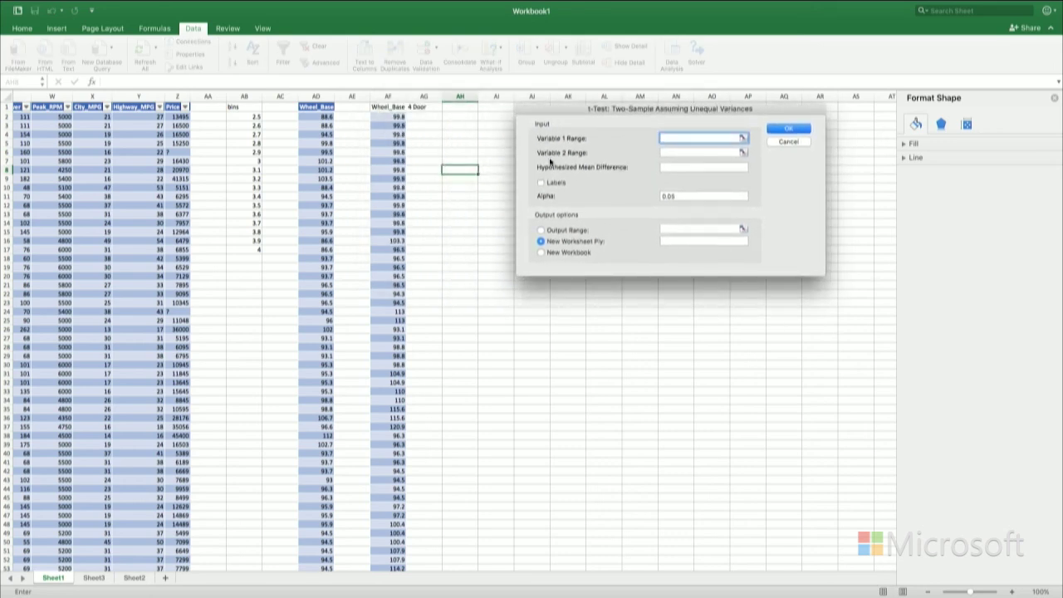
Step: Set the t-test's Variable 1 Range to the two-door wheel base values, $AD$2:$AD$90
left_click(325, 119)
scroll(326, 318, "down", 3)
scroll(327, 318, "down", 13)
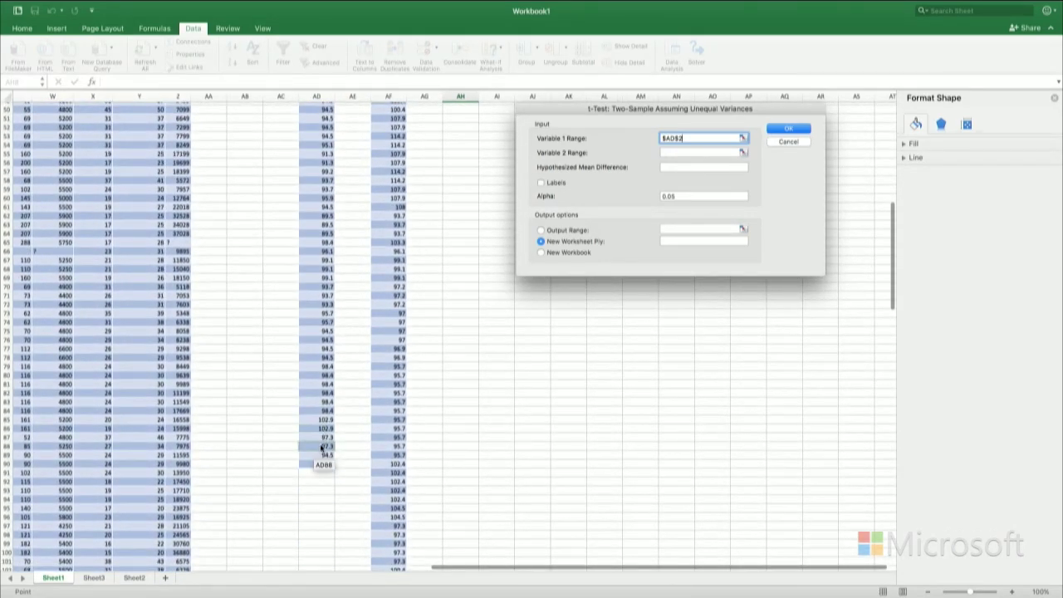
left_click(323, 463, "shift")
Step: Set the Variable 2 Range to the four-door values, $AF$2:$AF$115, and run the t-test with output to a new worksheet
left_click(676, 152)
scroll(374, 232, "up", 5)
scroll(375, 232, "up", 12)
left_click(388, 117)
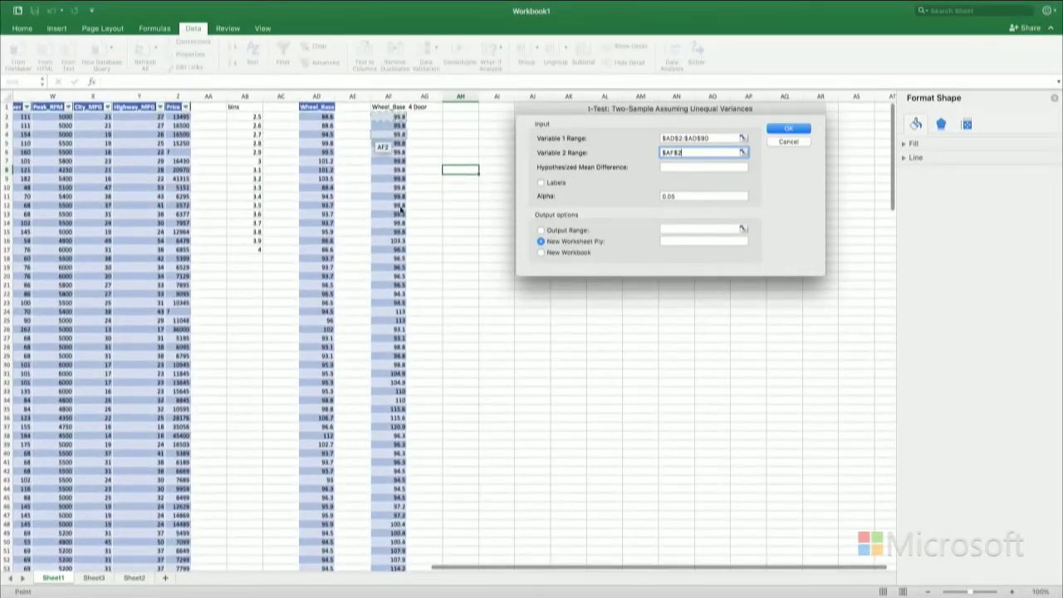
scroll(401, 209, "down", 20)
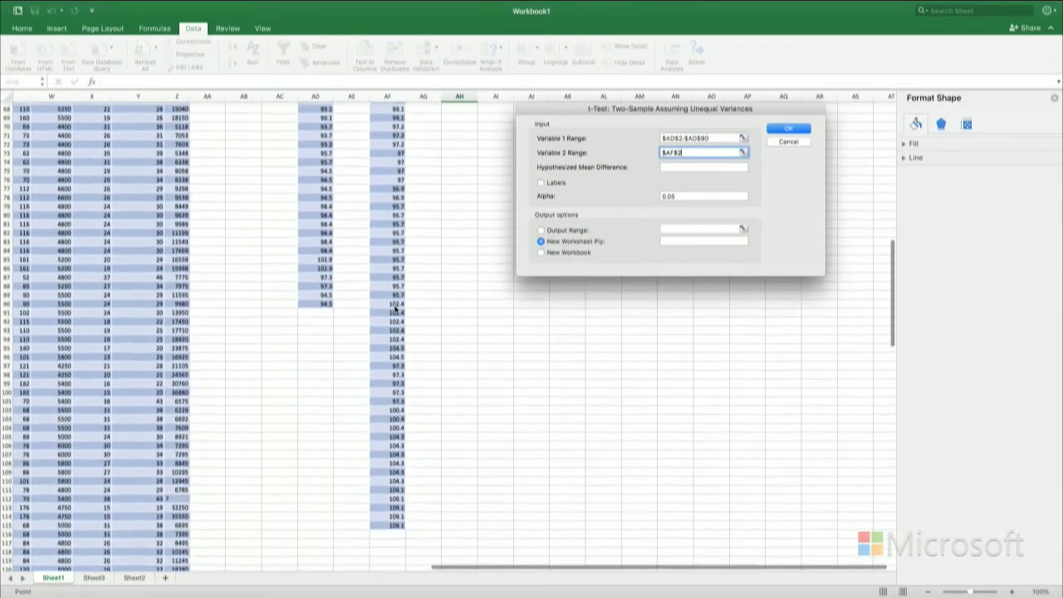
scroll(397, 309, "down", 9)
left_click_drag(393, 260, 394, 256)
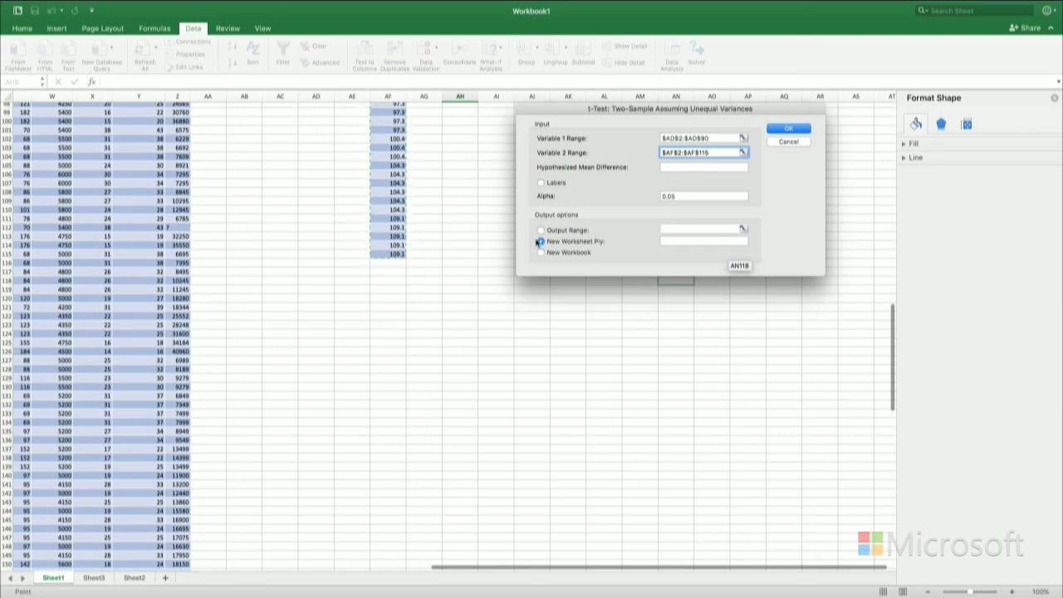
left_click(786, 129)
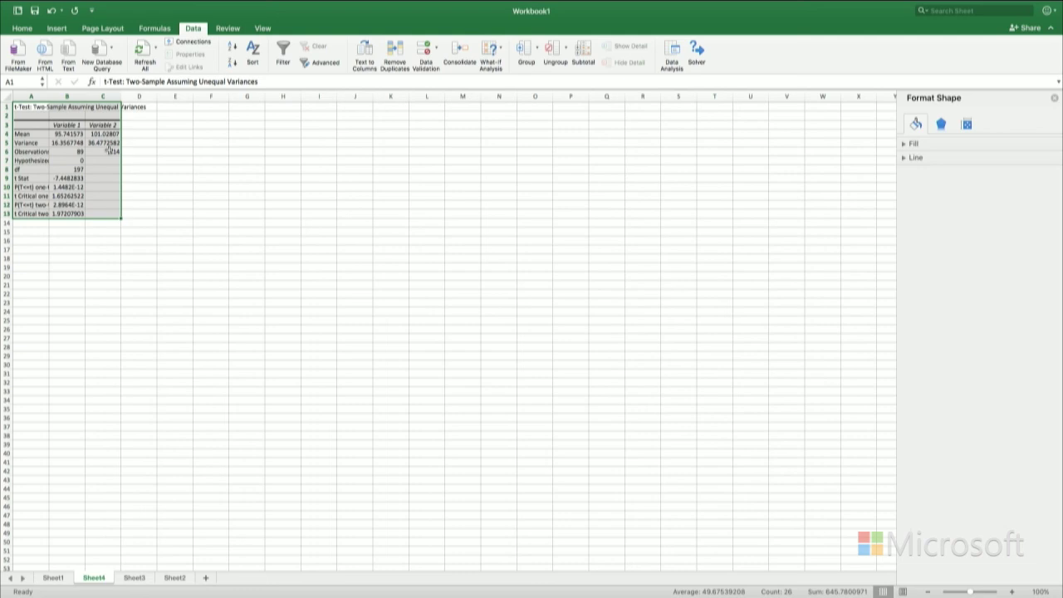
Step: Examine the t-test results on Sheet4, checking the observations and the one-tail and two-tail P values
left_click(67, 151)
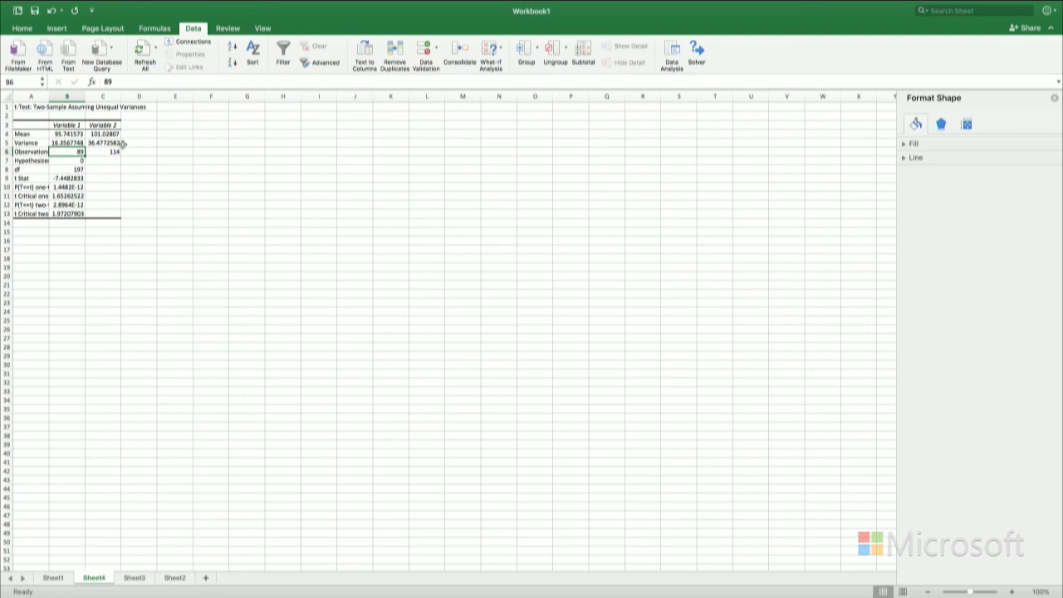
left_click(71, 188)
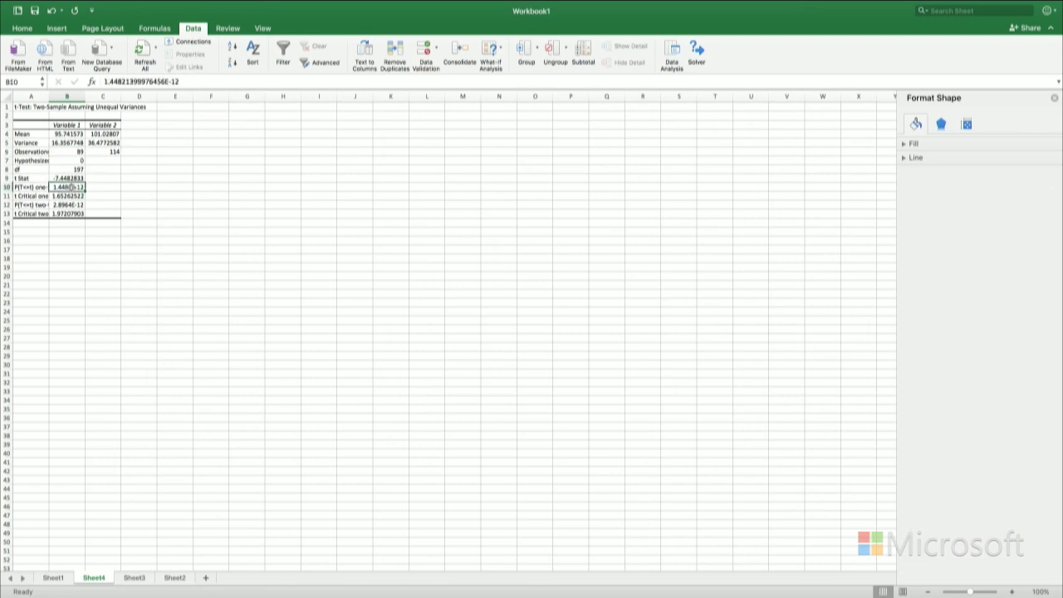
key("Down")
key("Down")
key("Up")
key("Up")
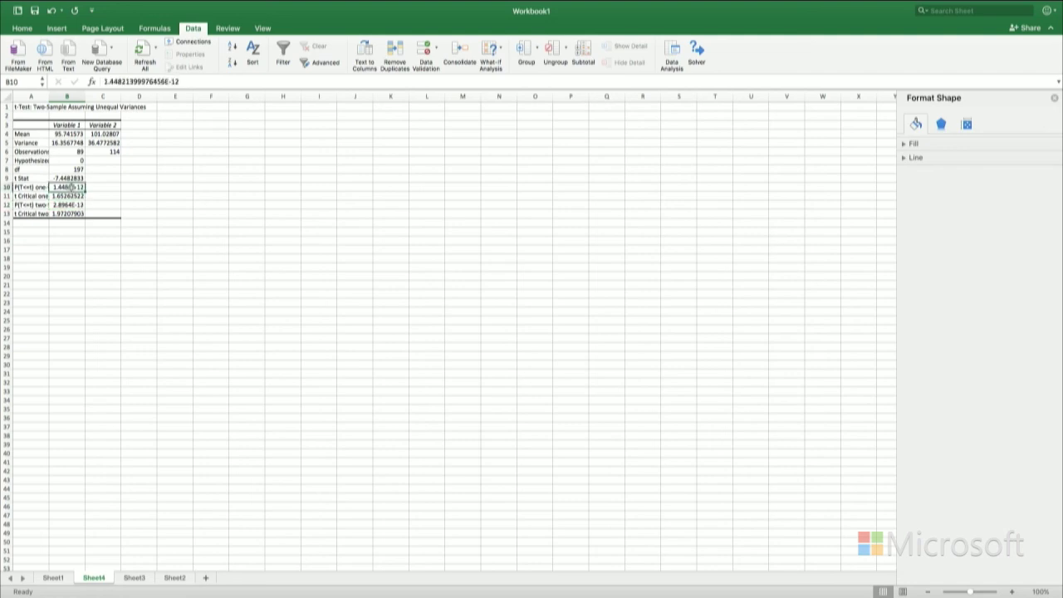